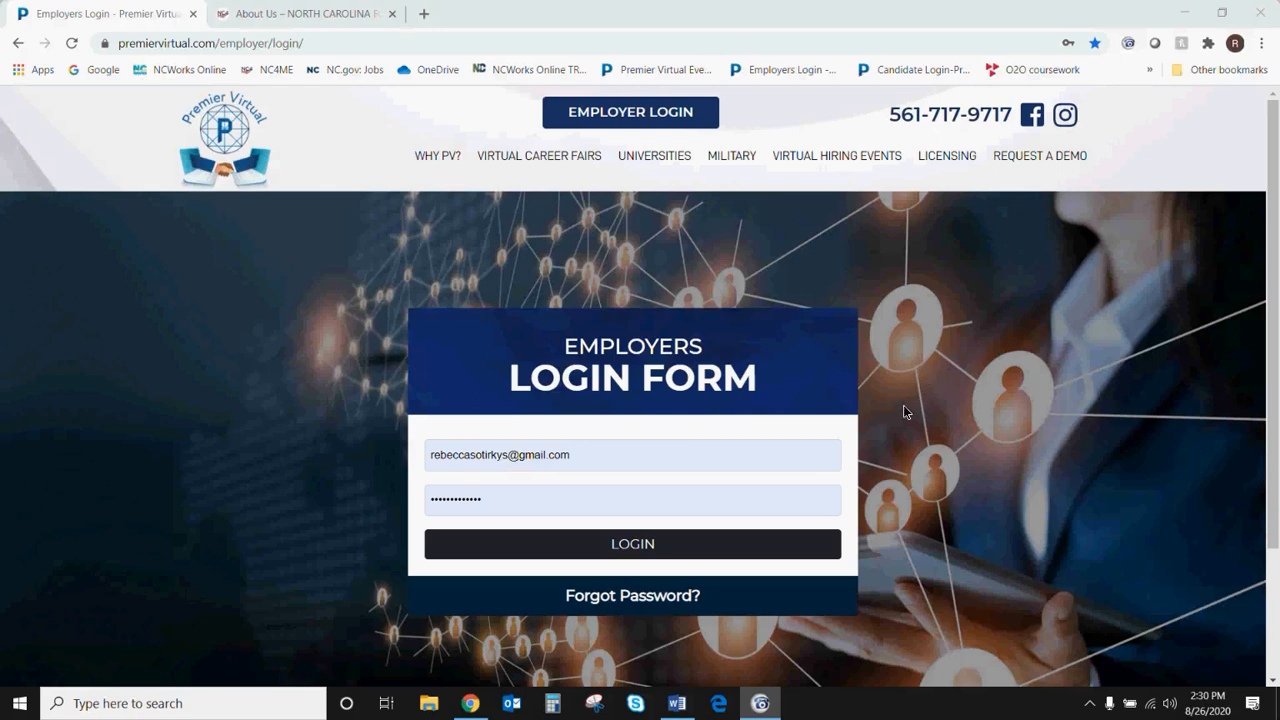
- Log in with the prefilled employer credentials and open the organization profile for editing
click(633, 545)
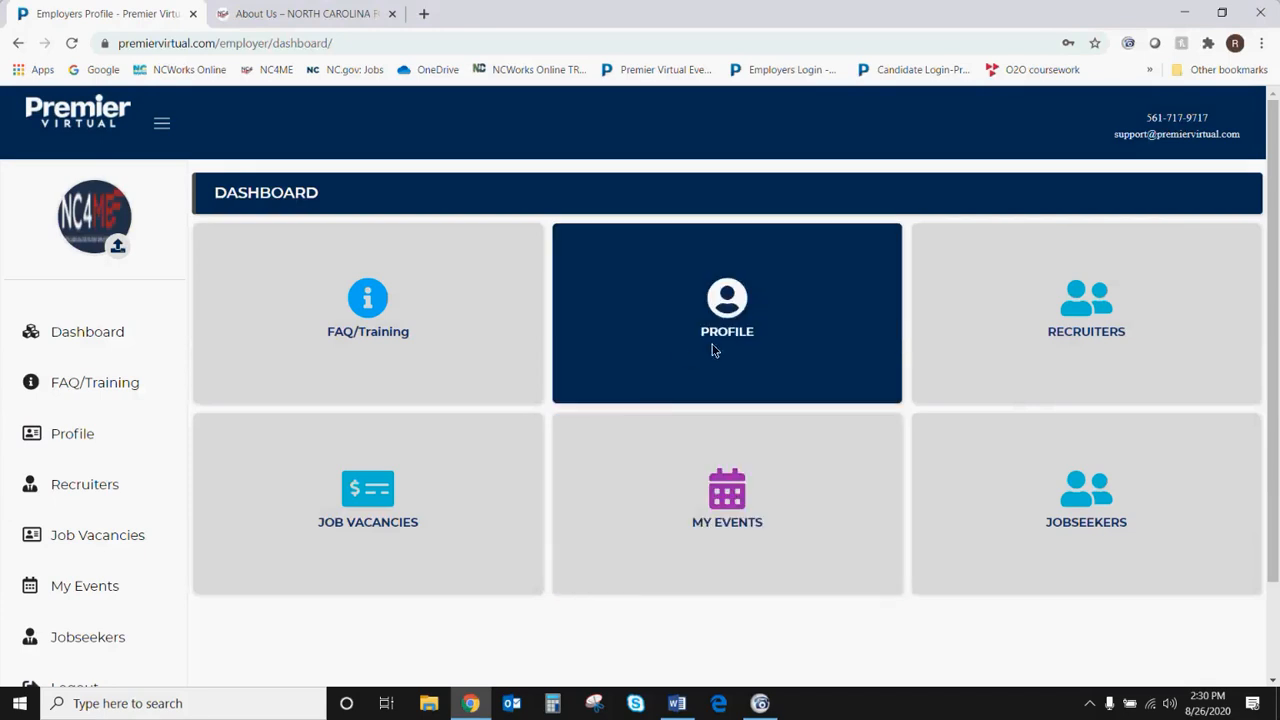
click(748, 334)
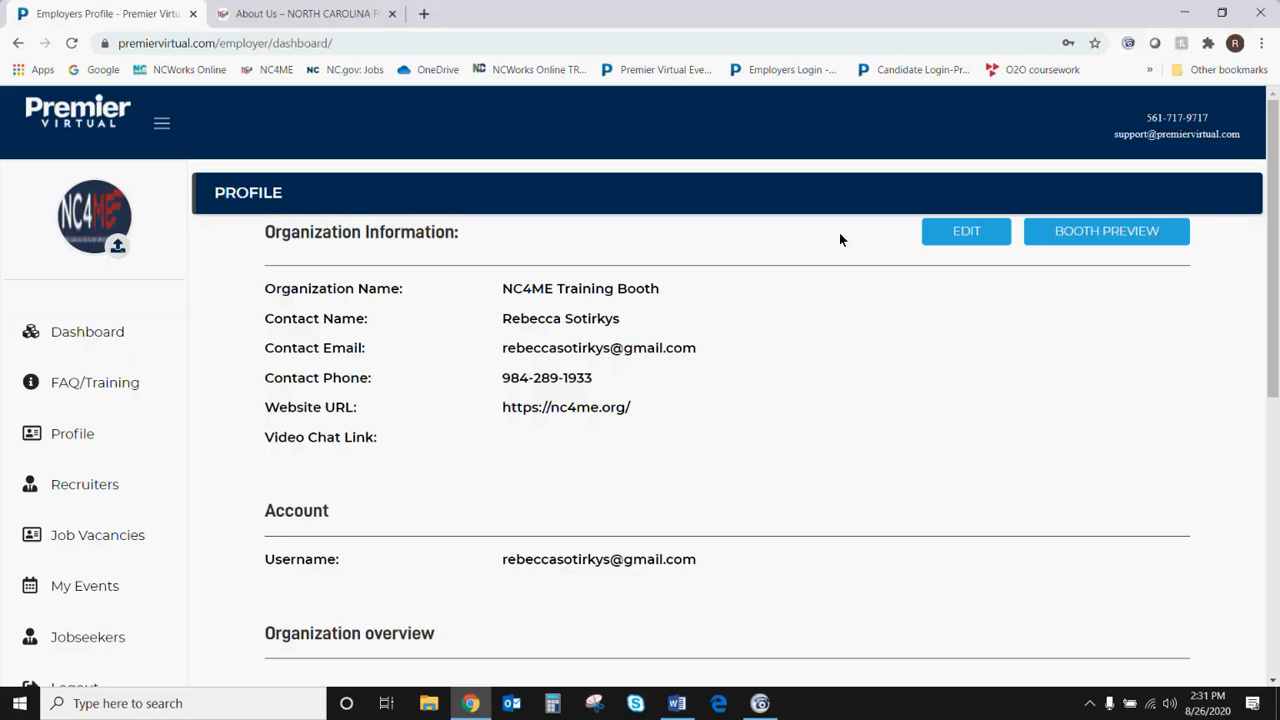
click(966, 235)
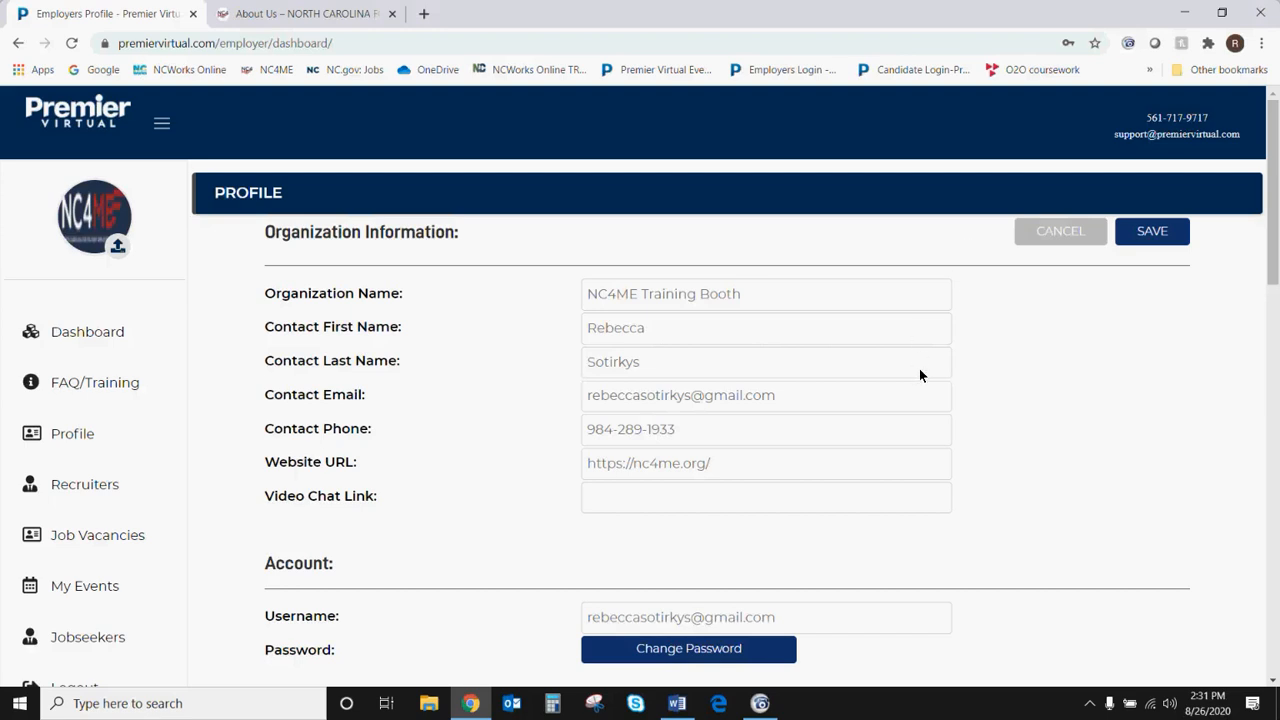
scroll(912, 380, down, 1)
scroll(909, 383, down, 2)
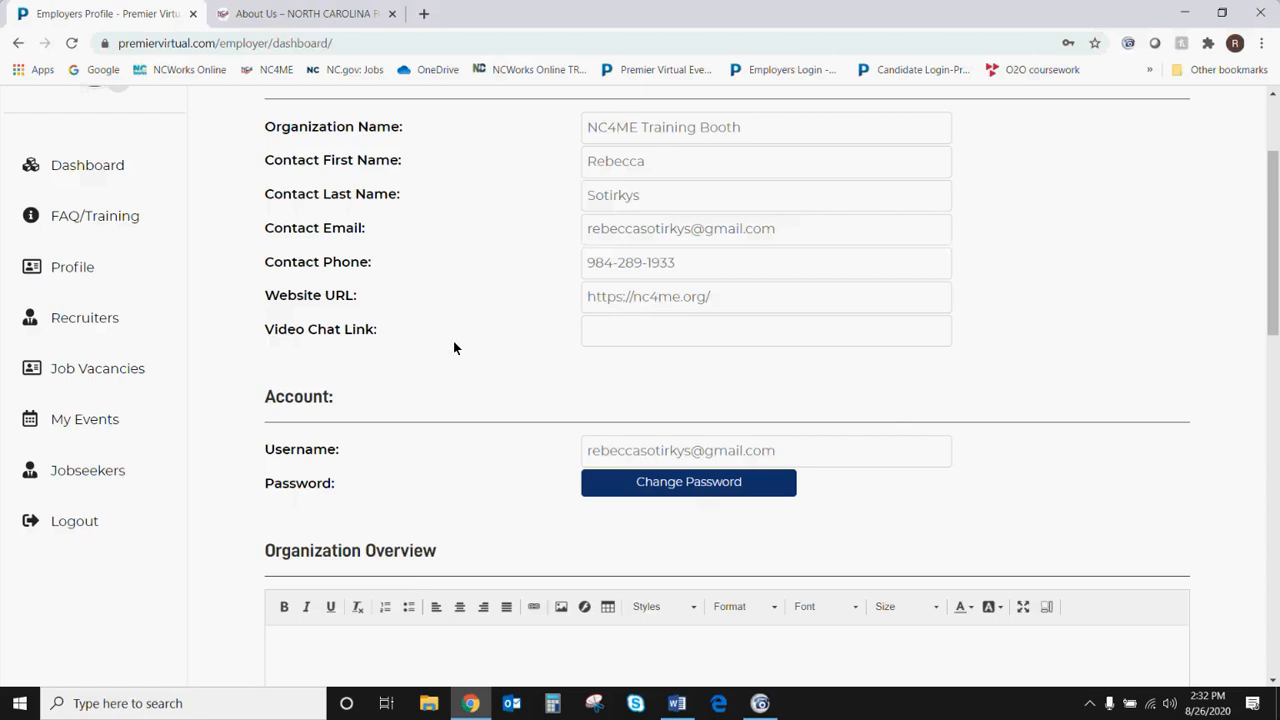
click(611, 339)
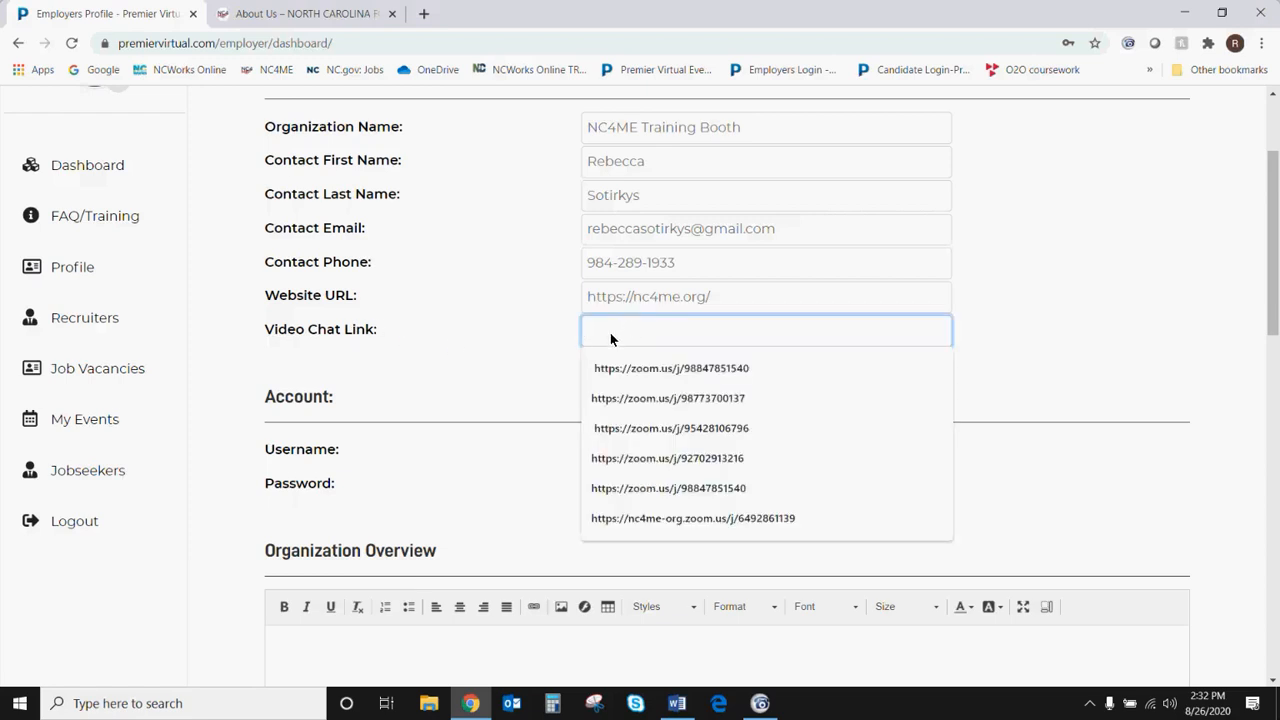
click(528, 345)
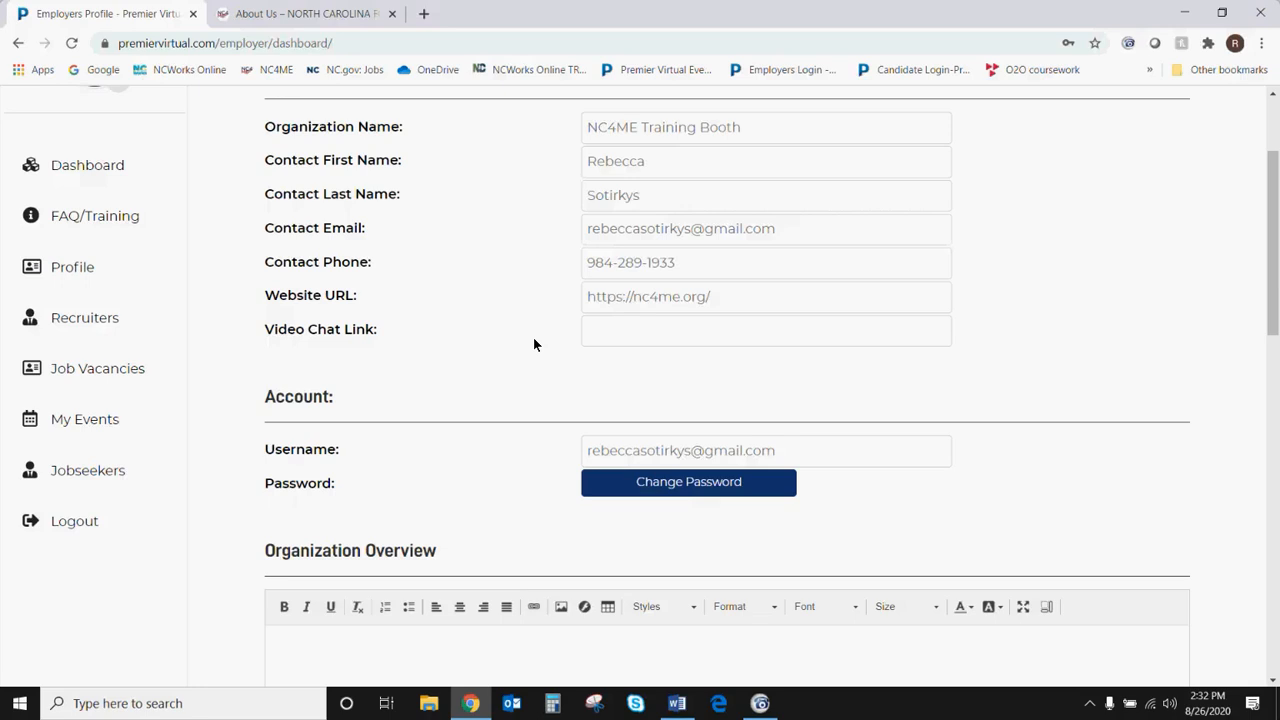
click(600, 335)
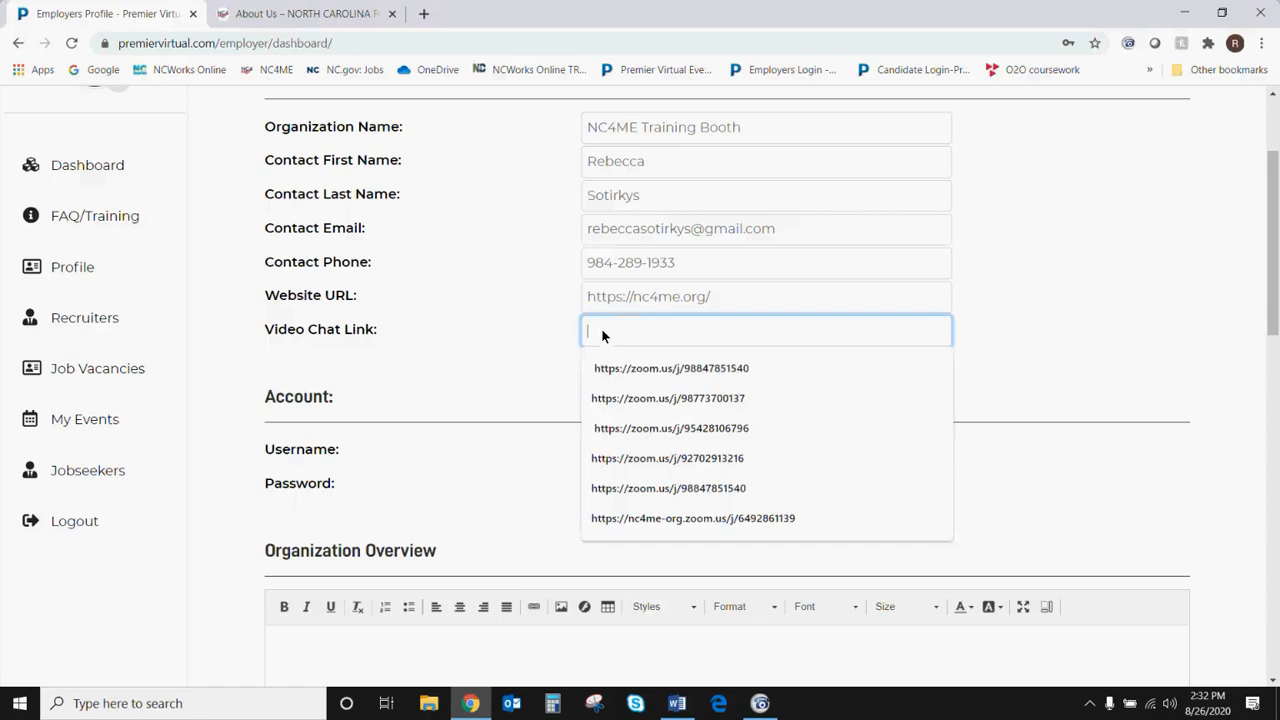
click(610, 368)
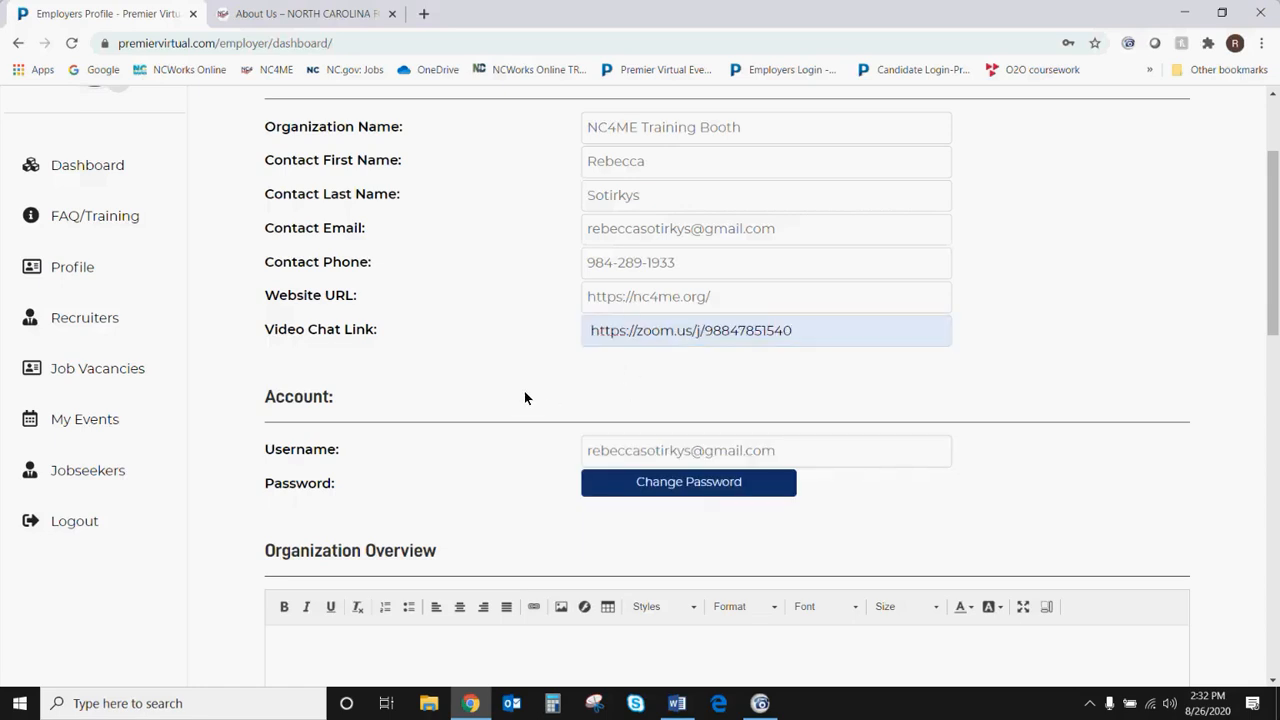
- Copy the nc4me.org About Us content, from the "Join us, and let's get to work" heading through the partner logos
scroll(526, 397, down, 2)
scroll(537, 396, down, 1)
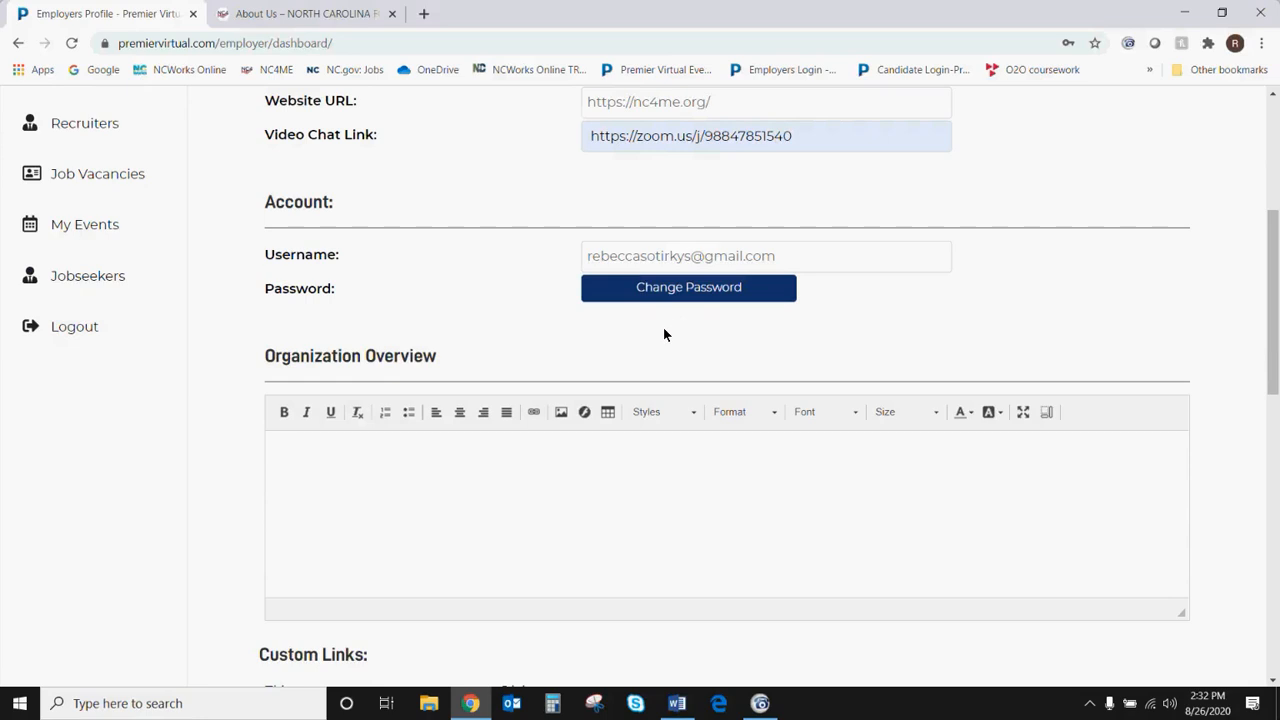
scroll(663, 335, down, 1)
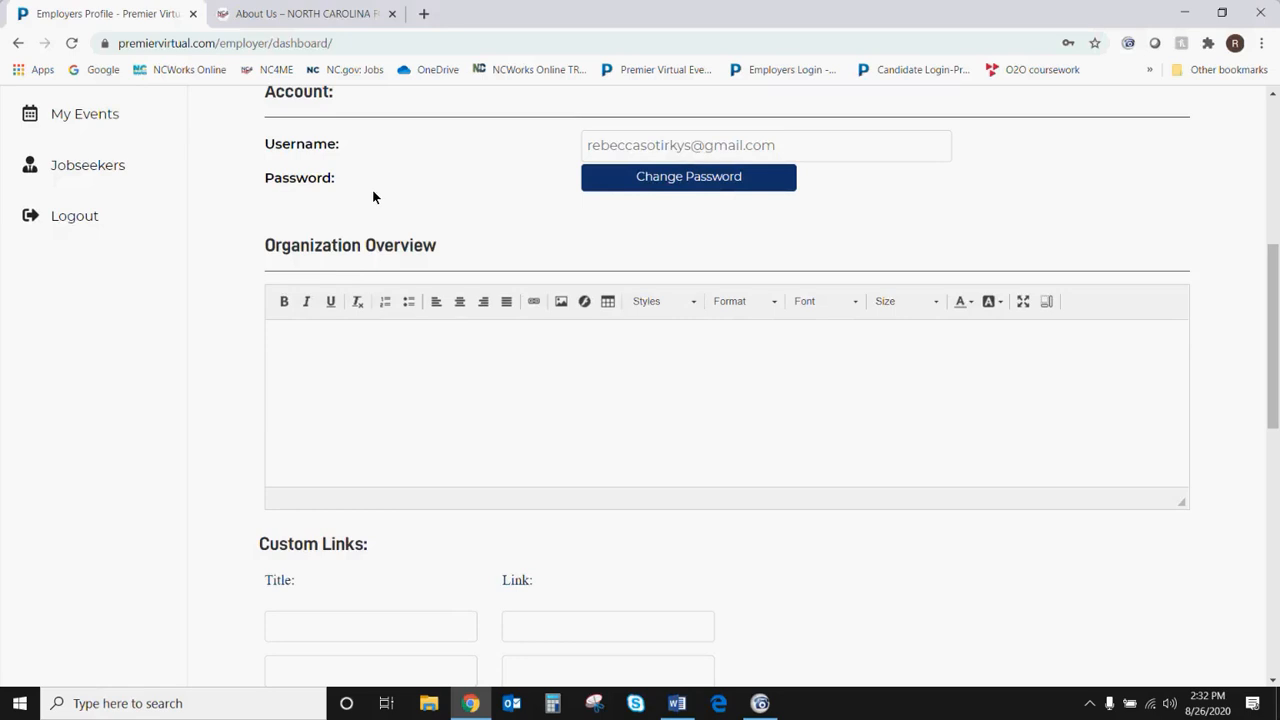
click(331, 16)
scroll(662, 335, down, 1)
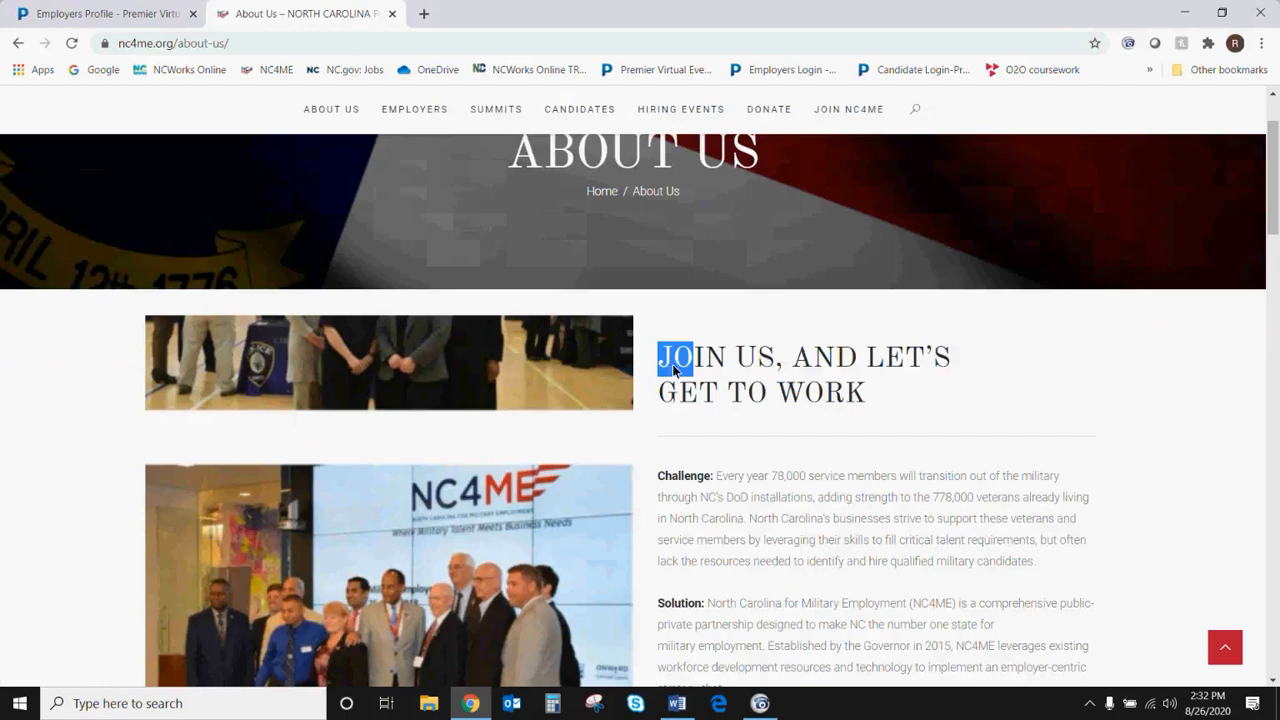
drag(672, 364, 1070, 405)
click(1090, 450)
drag(1127, 600, 1023, 589)
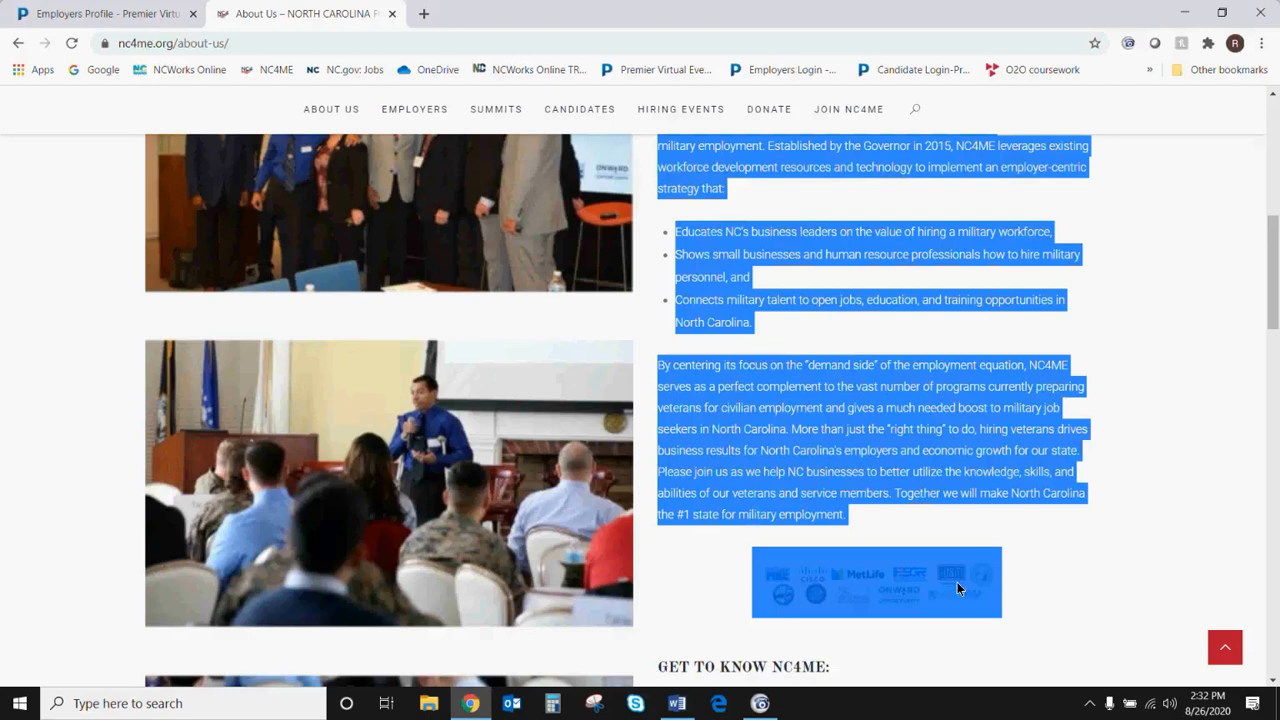
- Paste the copied About Us content into the profile's Organization Overview and check the pasted text
click(148, 16)
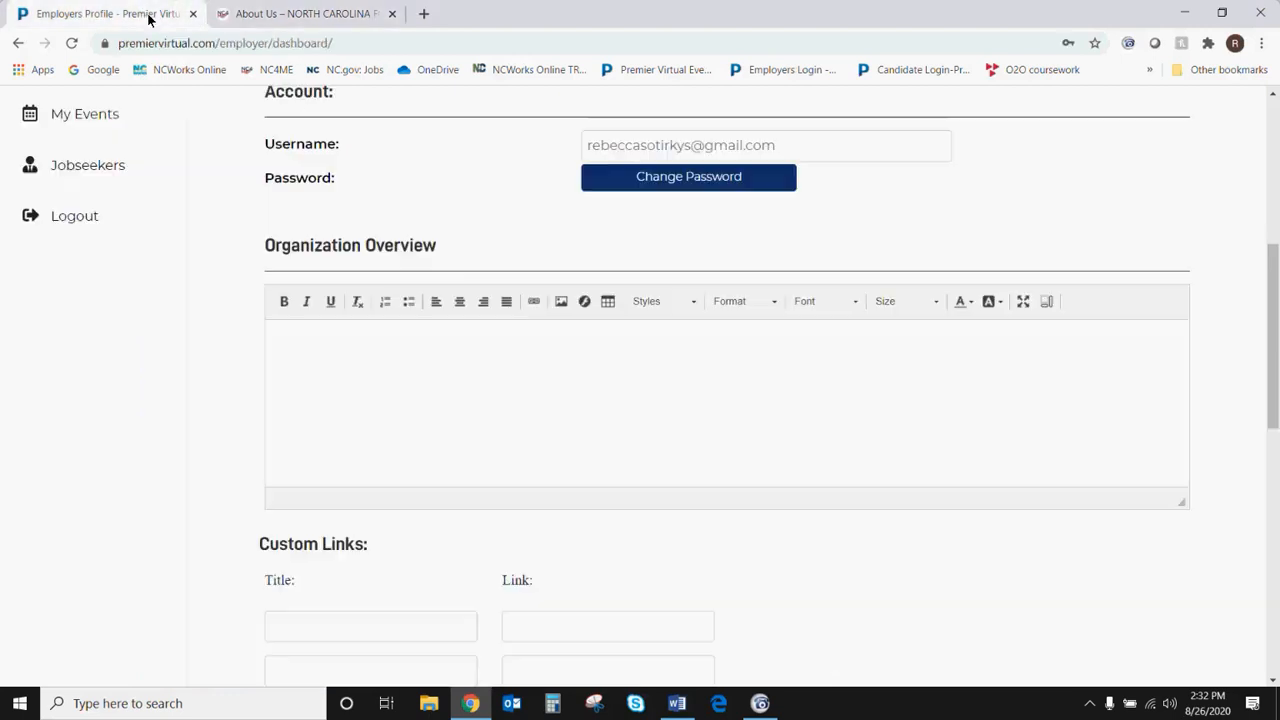
click(360, 350)
text(By centering its focus on the "demand side" of the employment equation, NC4ME serves as a perfect complement to the vast number of programs currently preparing veterans for civilian employment and gives a much needed boost to military job seekers in North Carolina. More than just the "right thing" to do, hiring veterans drives business results for North Carolina's employers and economic growth for our state. Please join us as we help NC businesses to better utilize the knowledge, skills, and abilities of our veterans and service members. Together we will make North Carolina the #1 state for military employment.)
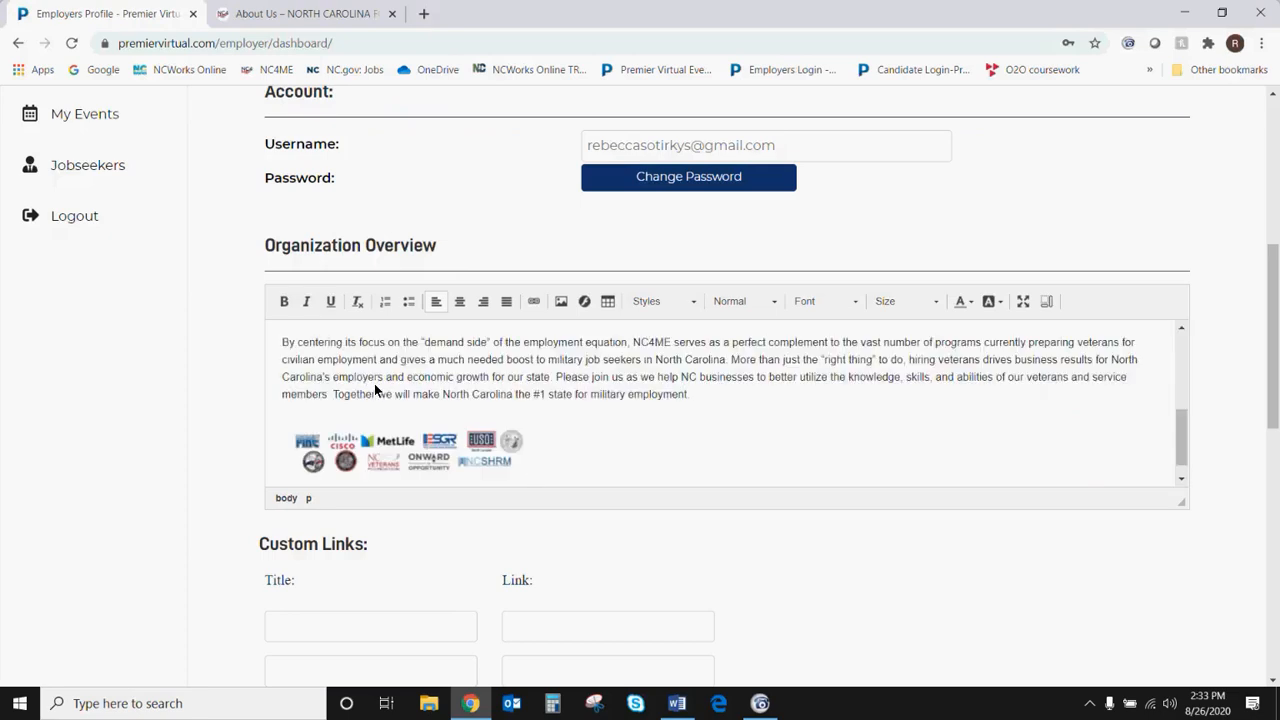
scroll(690, 415, up, 2)
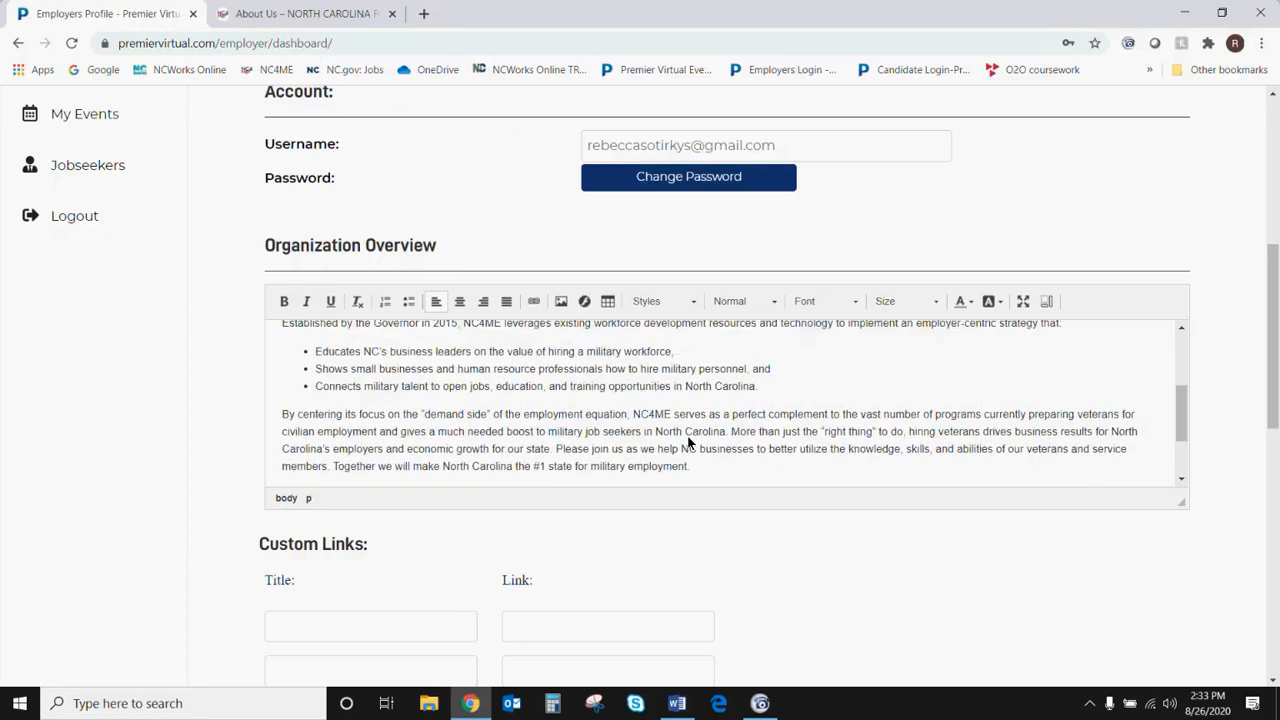
scroll(671, 442, up, 3)
scroll(671, 443, up, 1)
- Title the three custom links Website, Hiring Events and Summits
scroll(660, 450, down, 2)
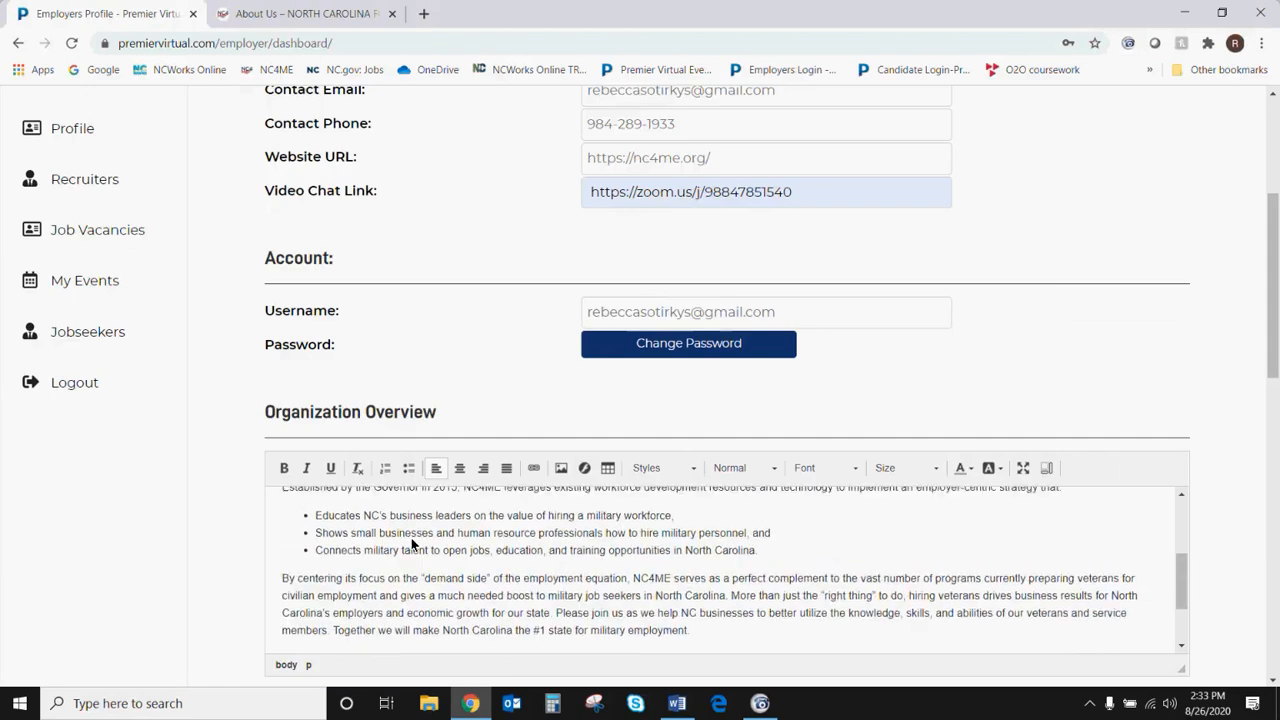
scroll(239, 601, down, 2)
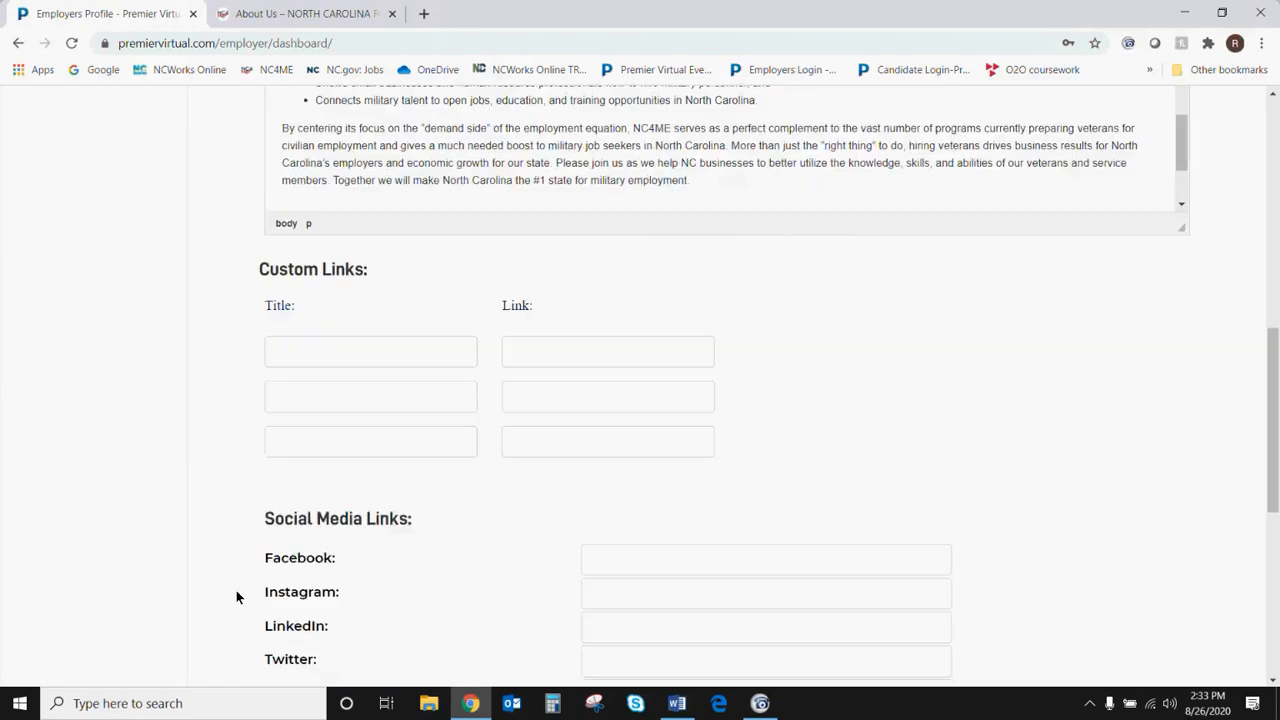
click(337, 350)
click(310, 383)
click(320, 400)
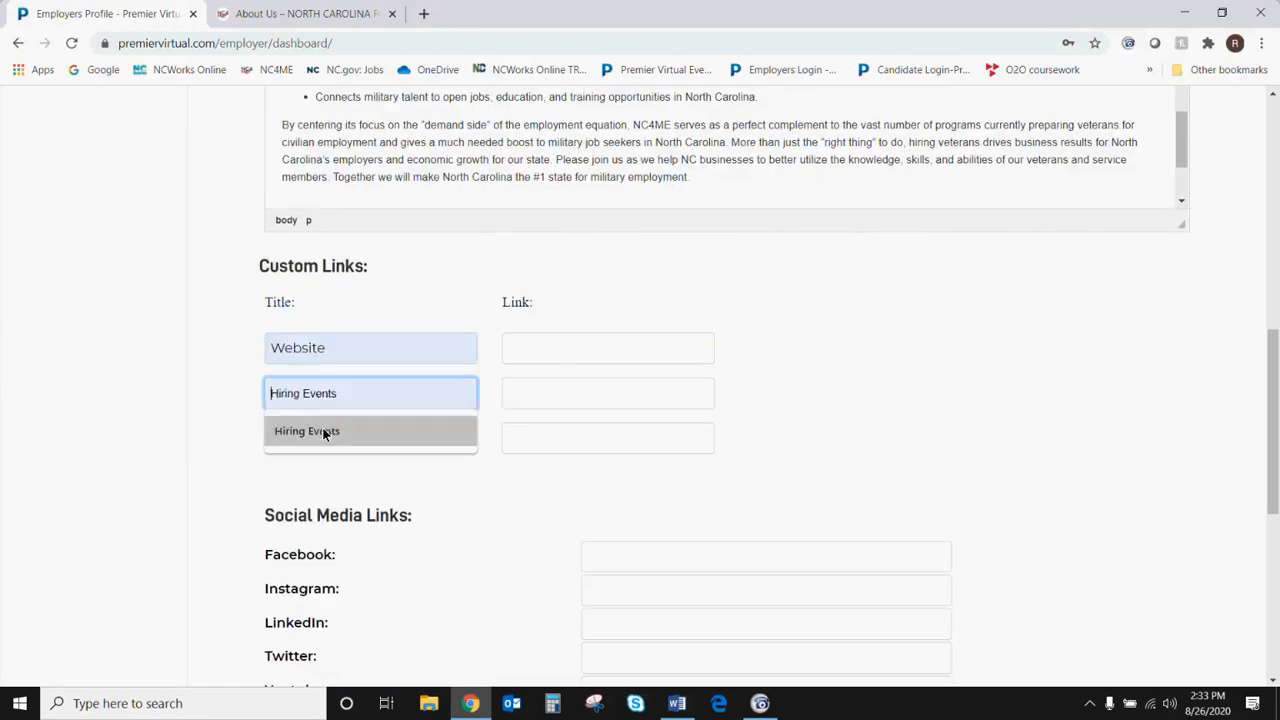
click(323, 431)
click(323, 441)
click(322, 474)
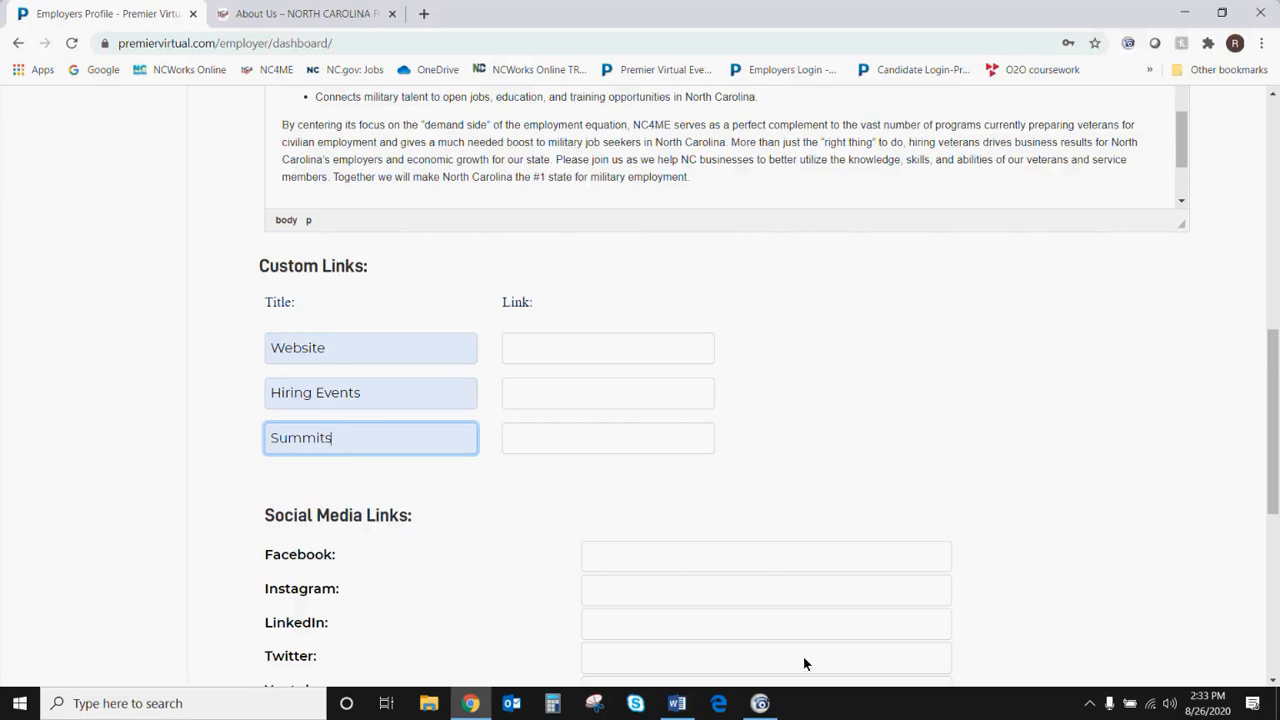
click(684, 708)
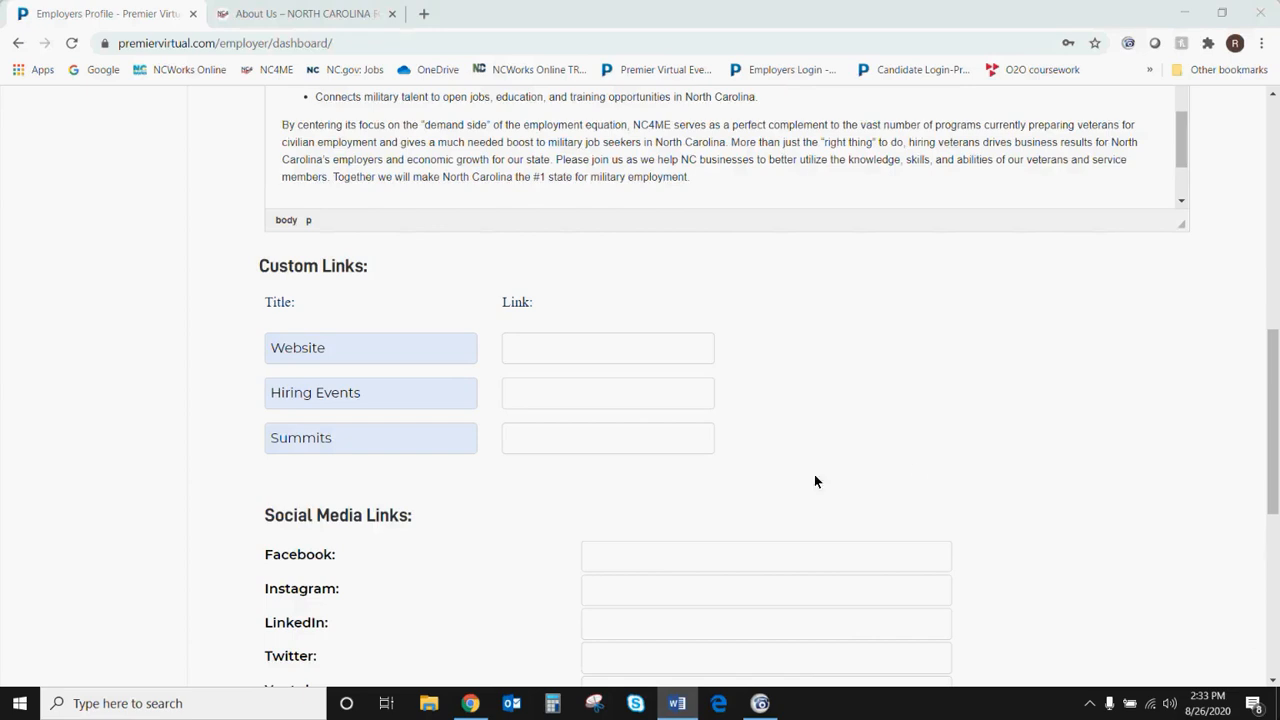
click(589, 349)
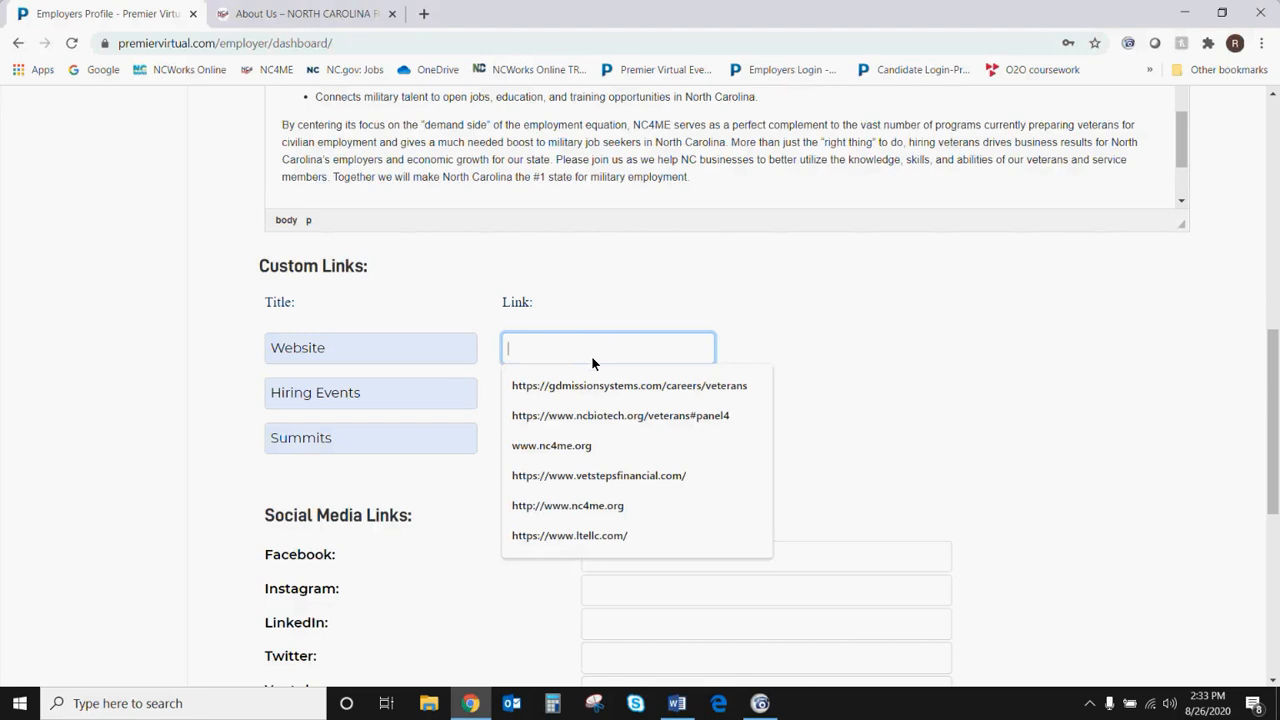
text(https://nc4me.org/)
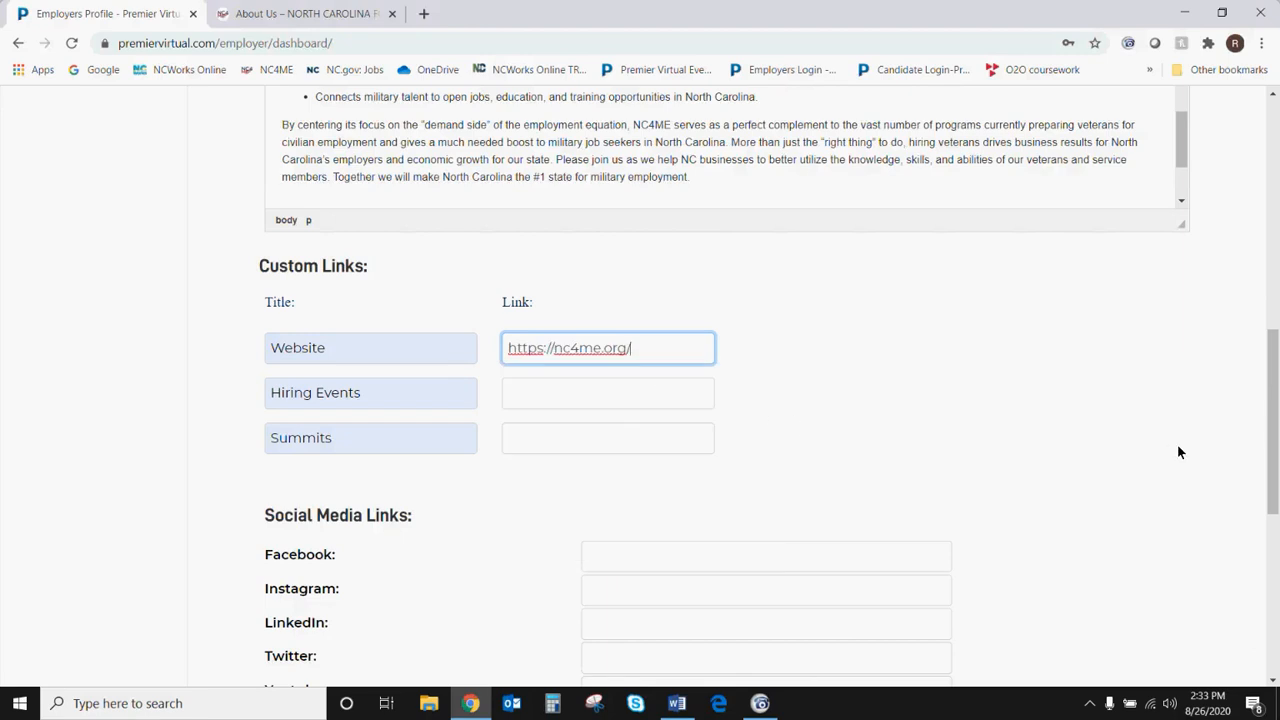
key(alt+Tab)
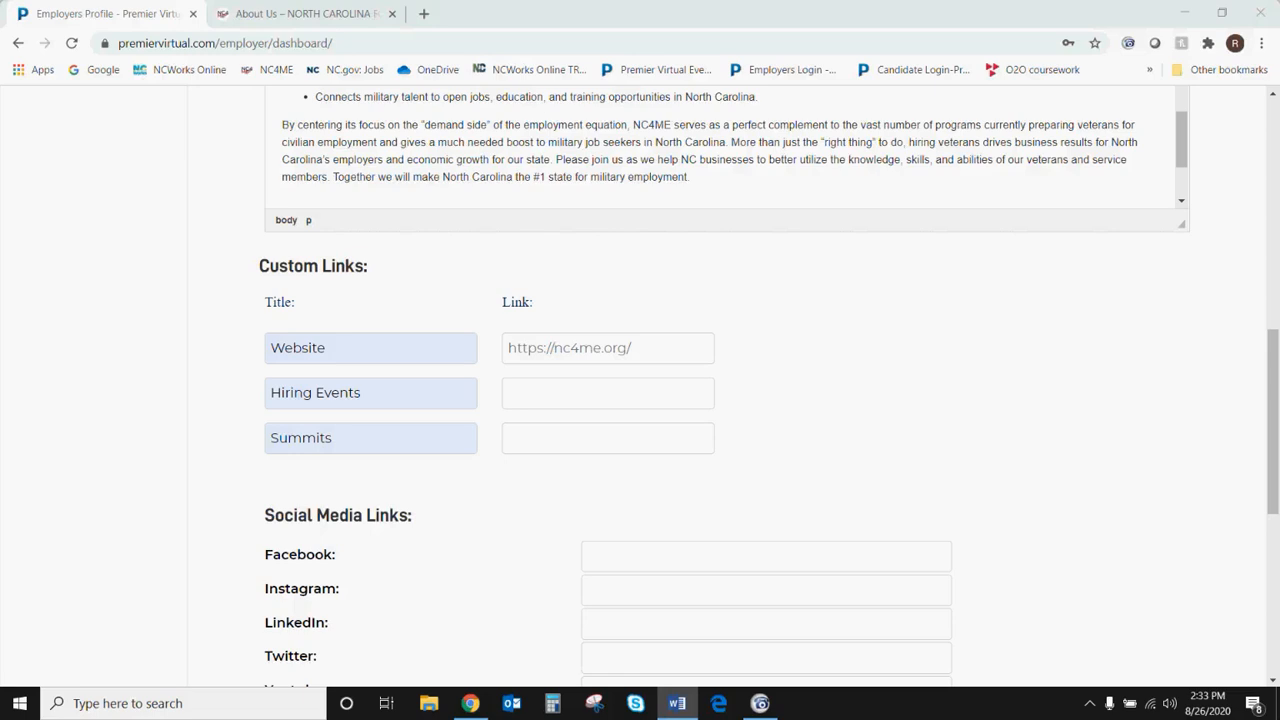
click(686, 393)
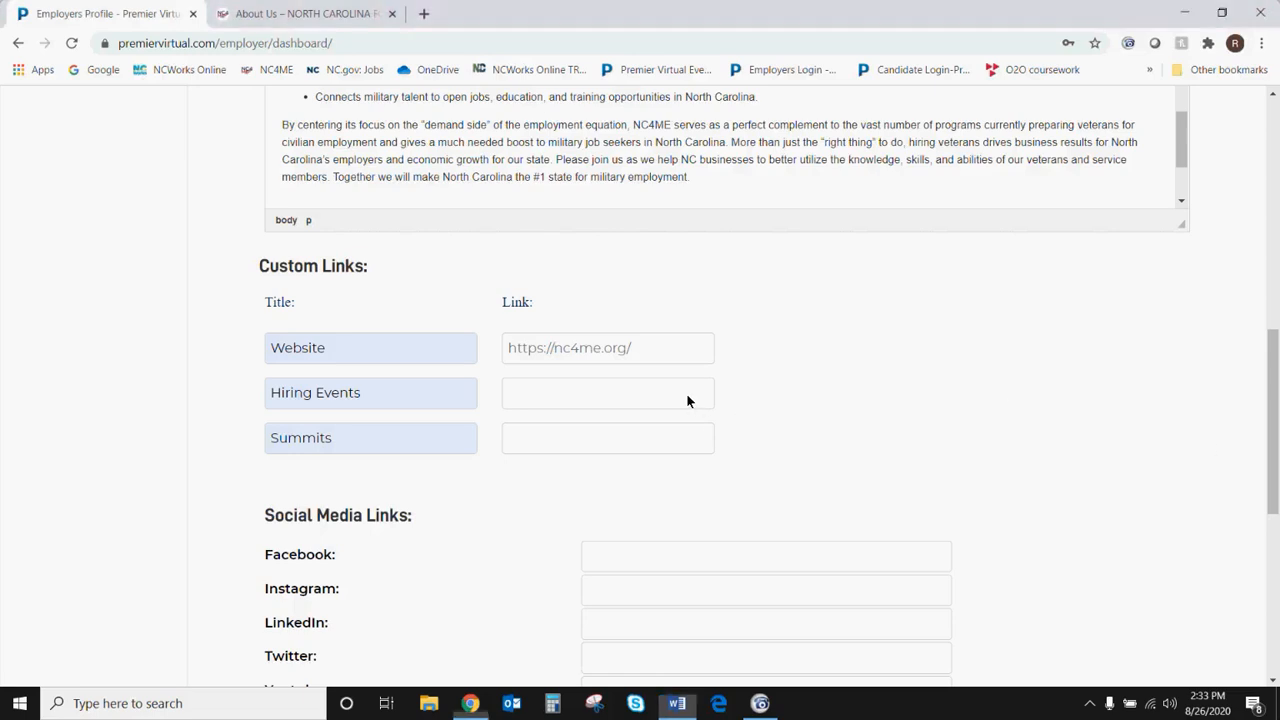
text(https://nc4me.org/summits/)
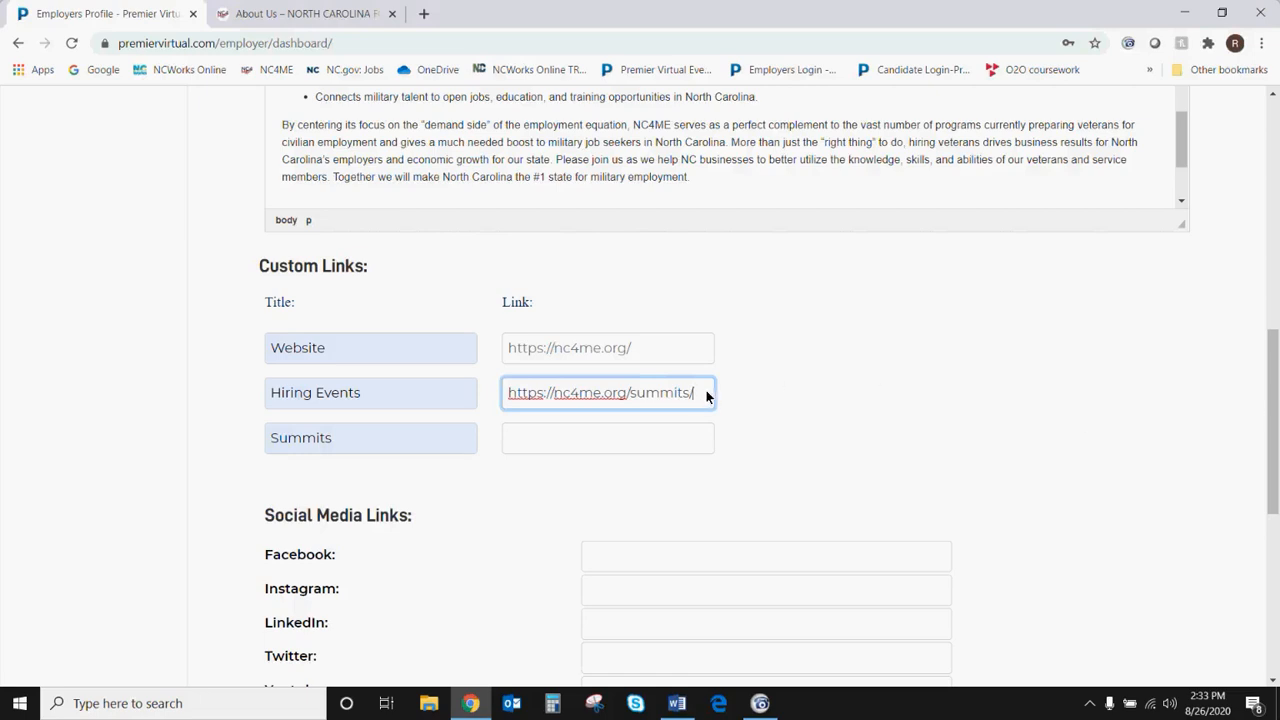
drag(706, 392, 503, 408)
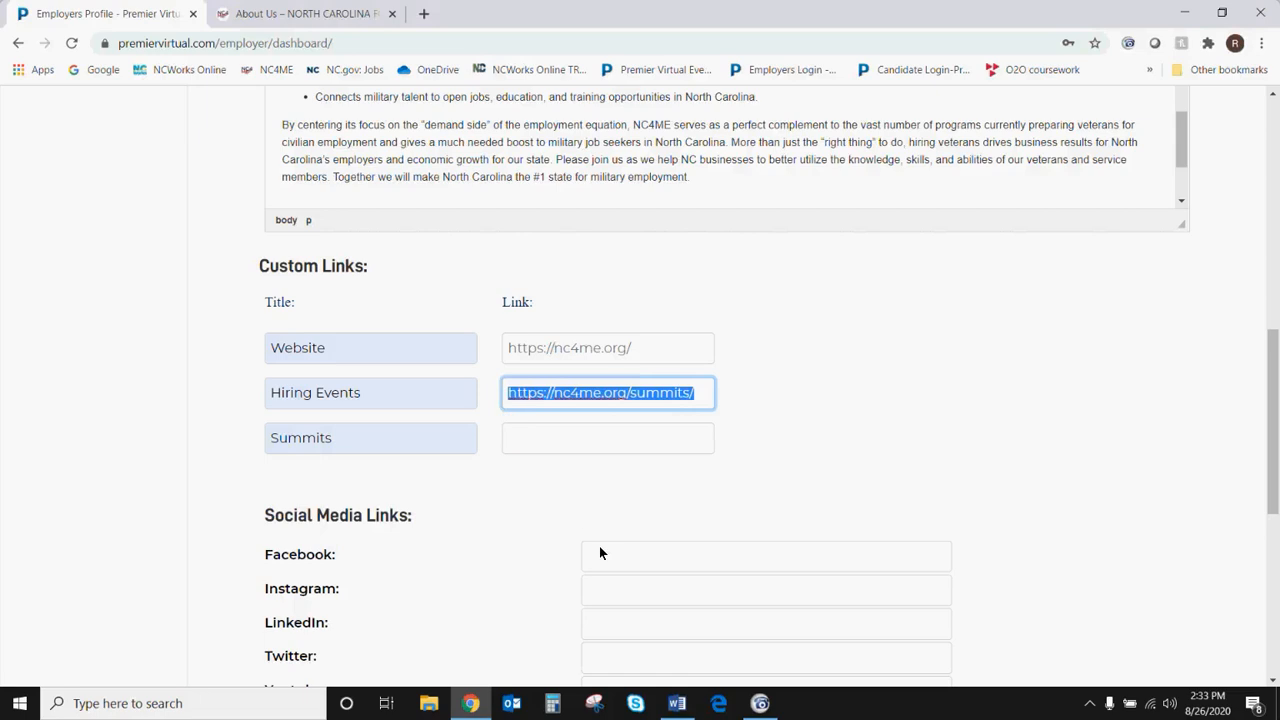
key(ctrl+x)
click(611, 432)
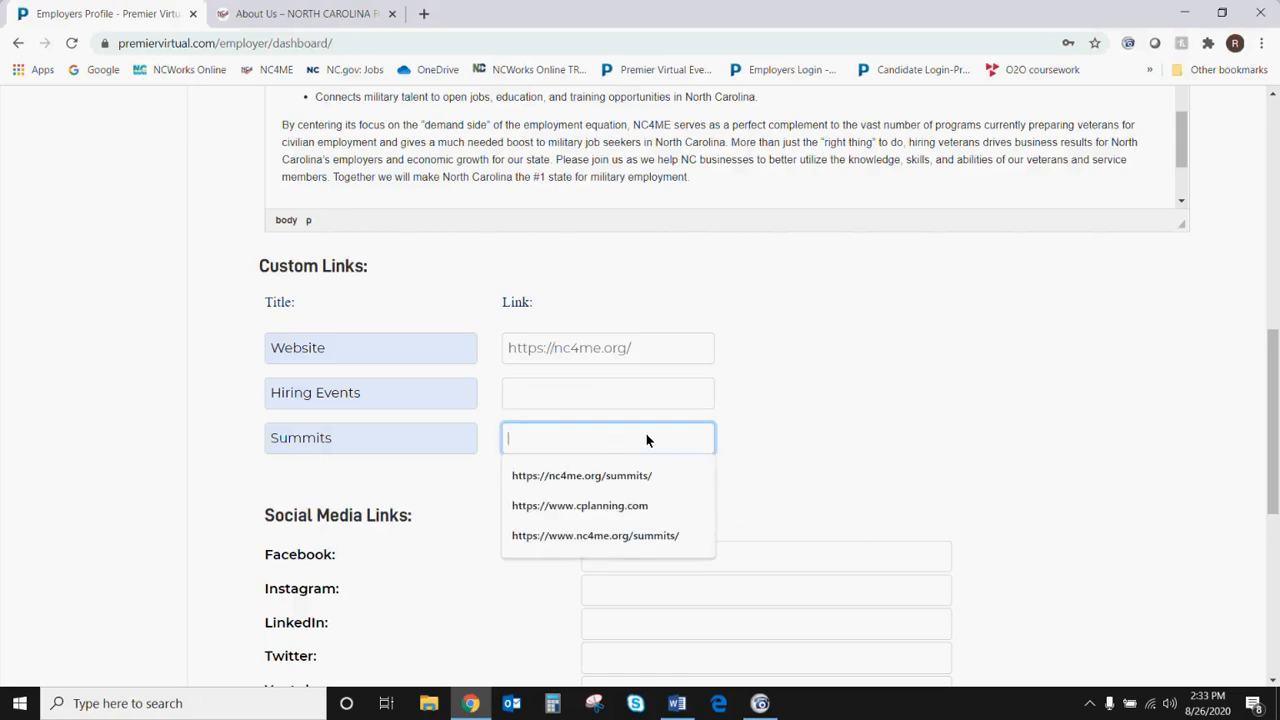
key(ctrl+v)
key(alt+Tab)
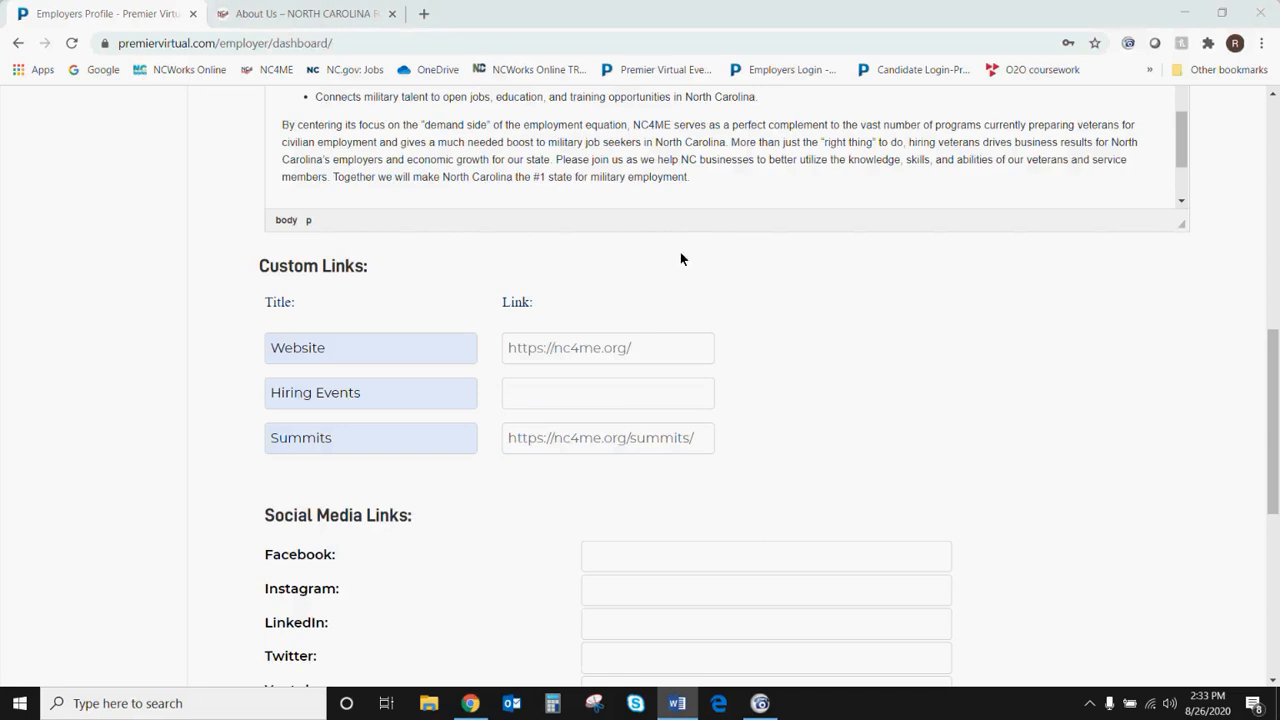
click(550, 391)
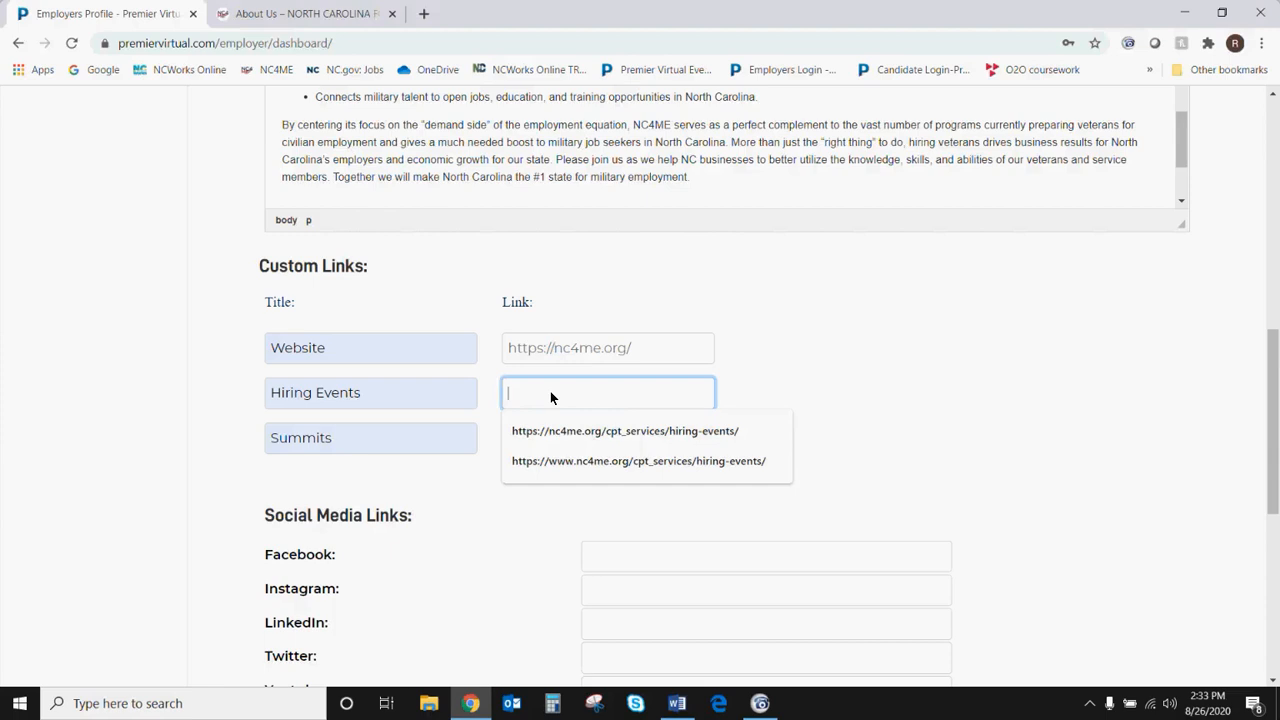
key(ctrl+v)
click(872, 410)
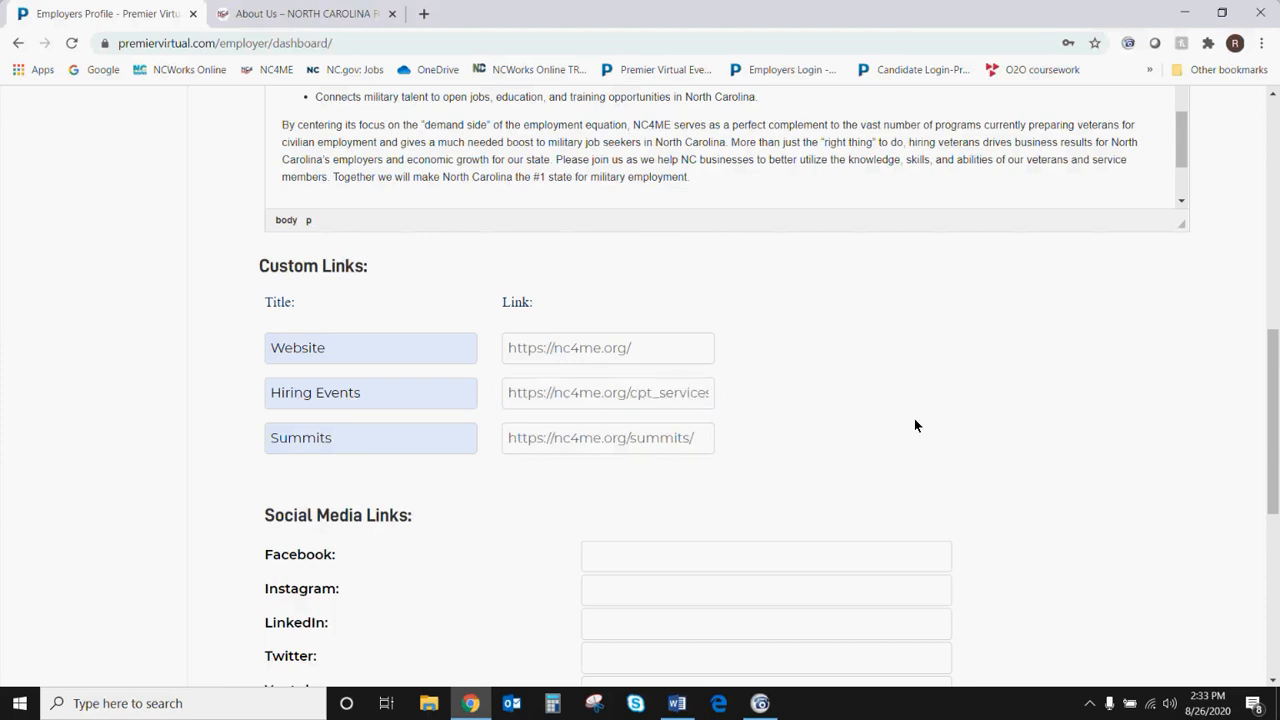
scroll(910, 424, down, 3)
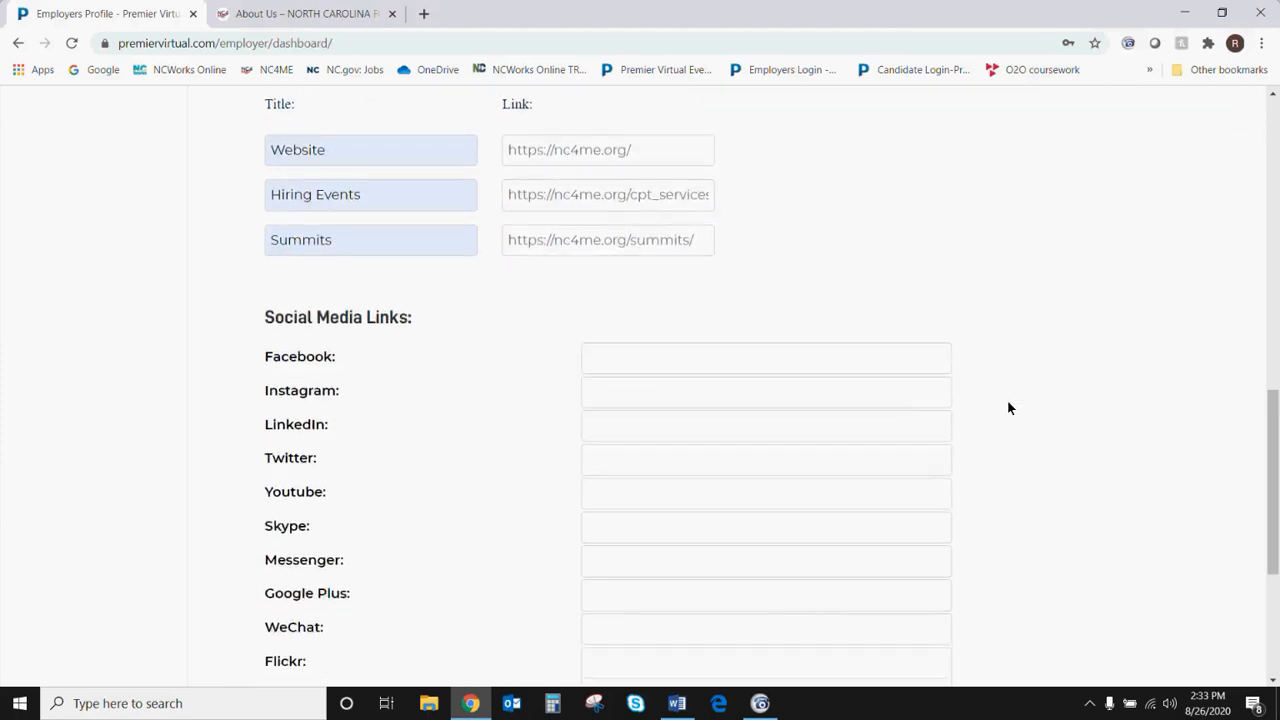
scroll(1038, 397, down, 1)
key(alt+Tab)
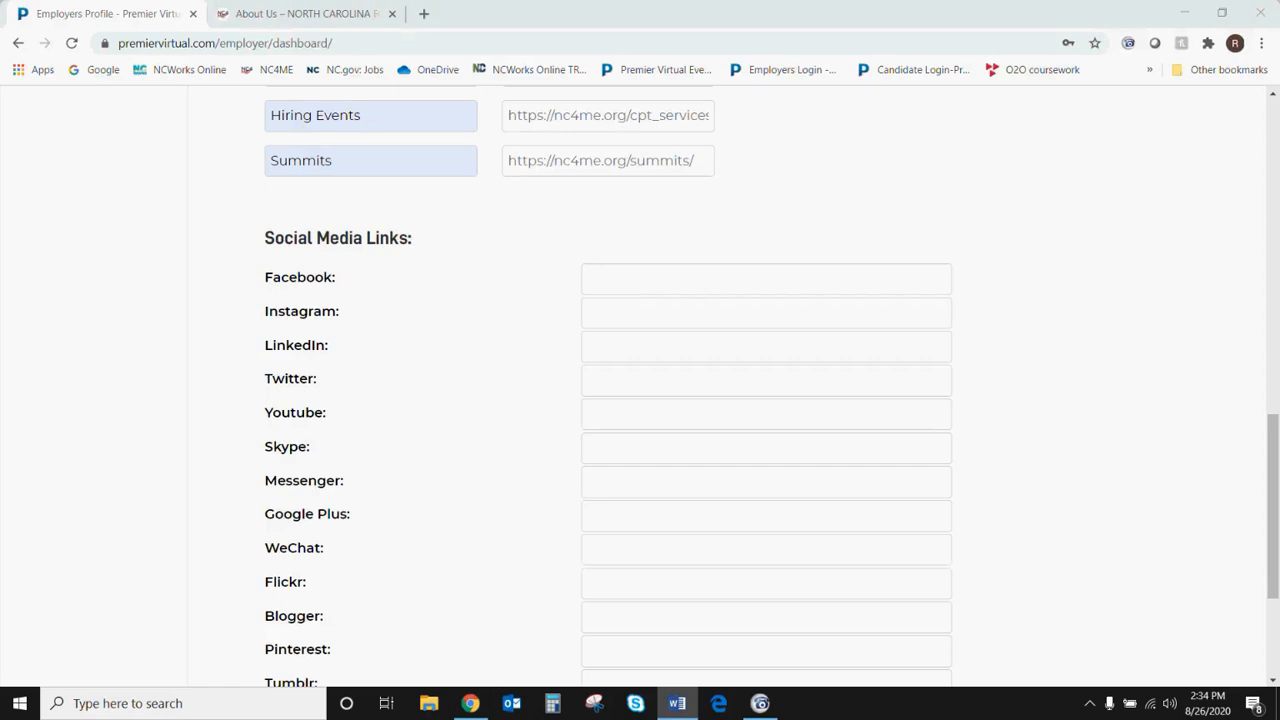
click(700, 283)
key(ctrl+v)
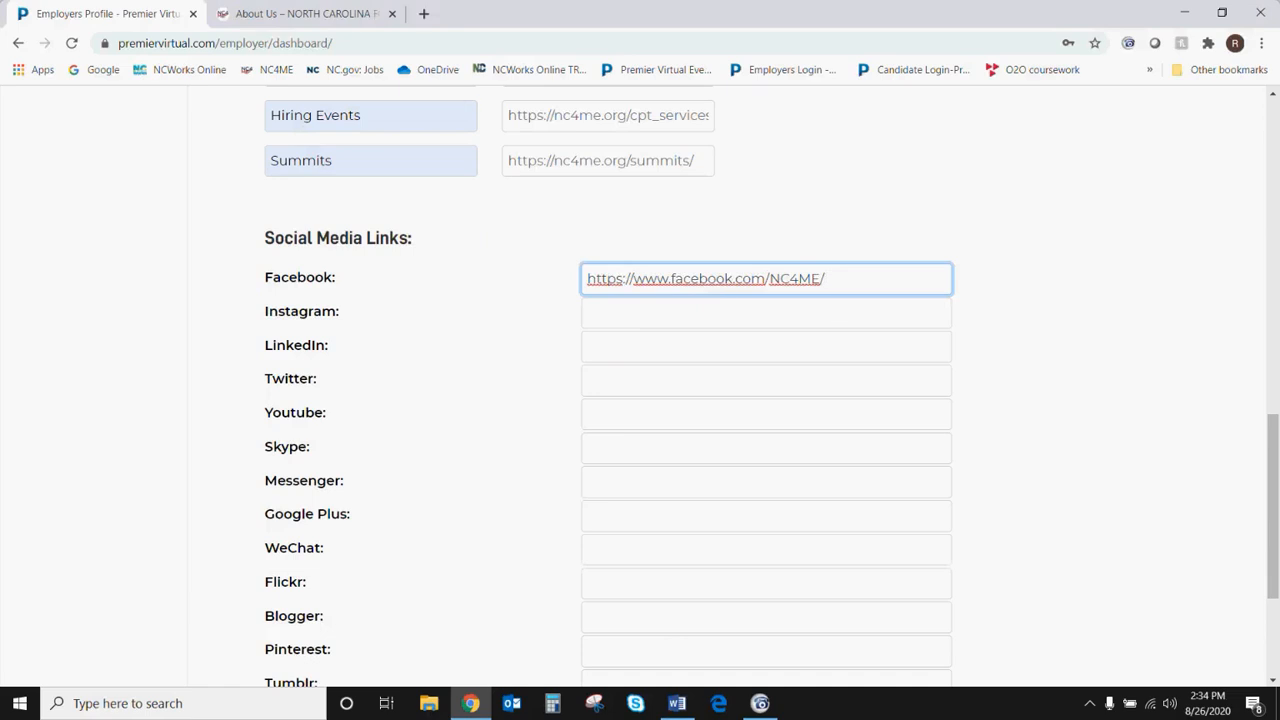
key(alt+Tab)
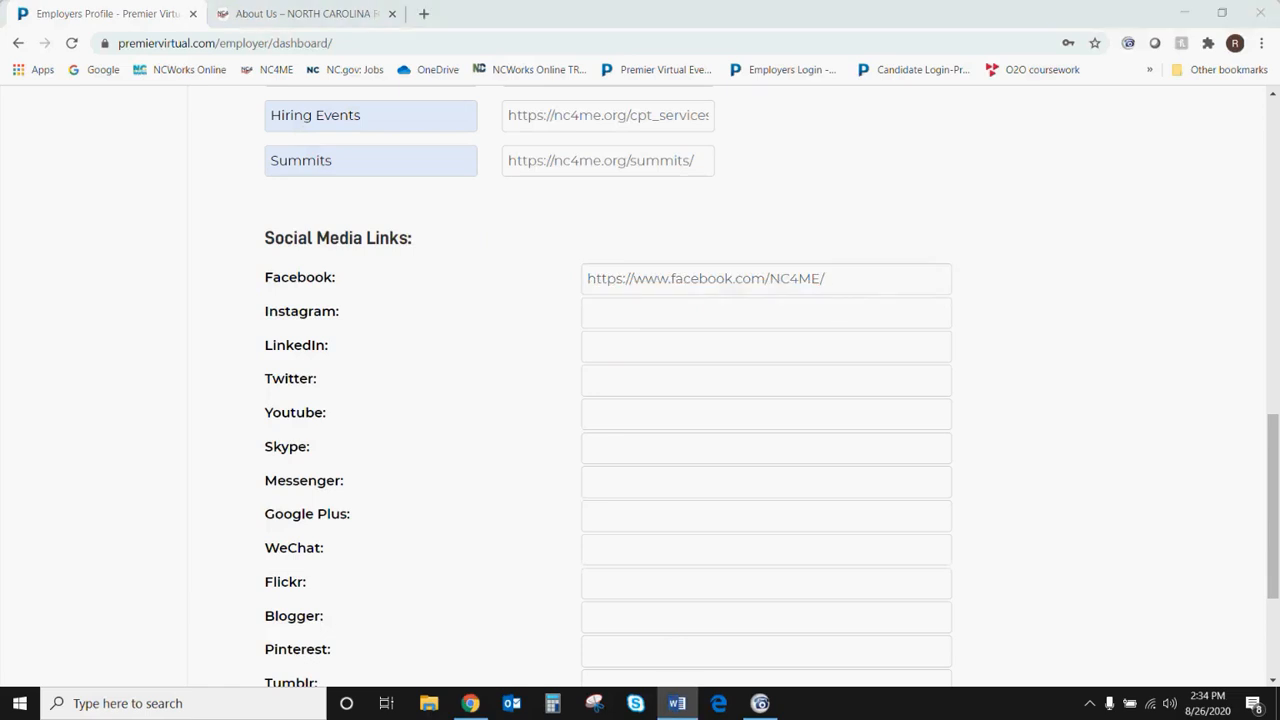
click(776, 311)
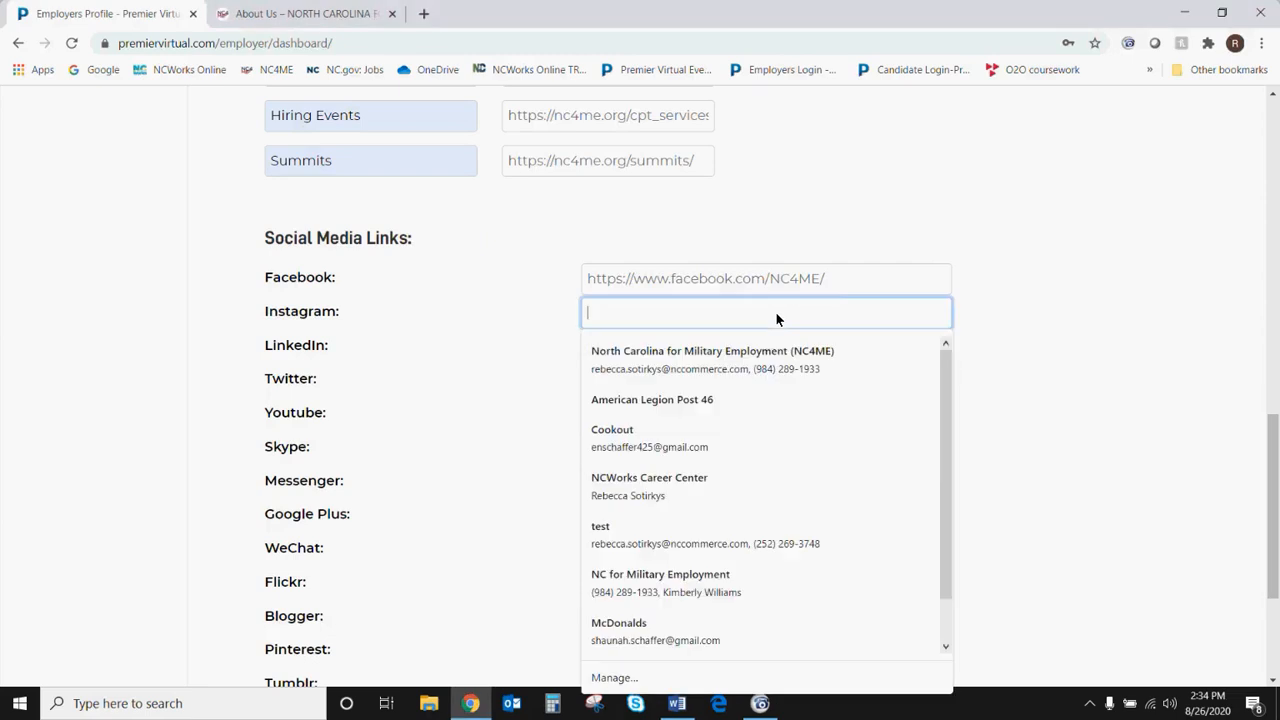
key(ctrl+v)
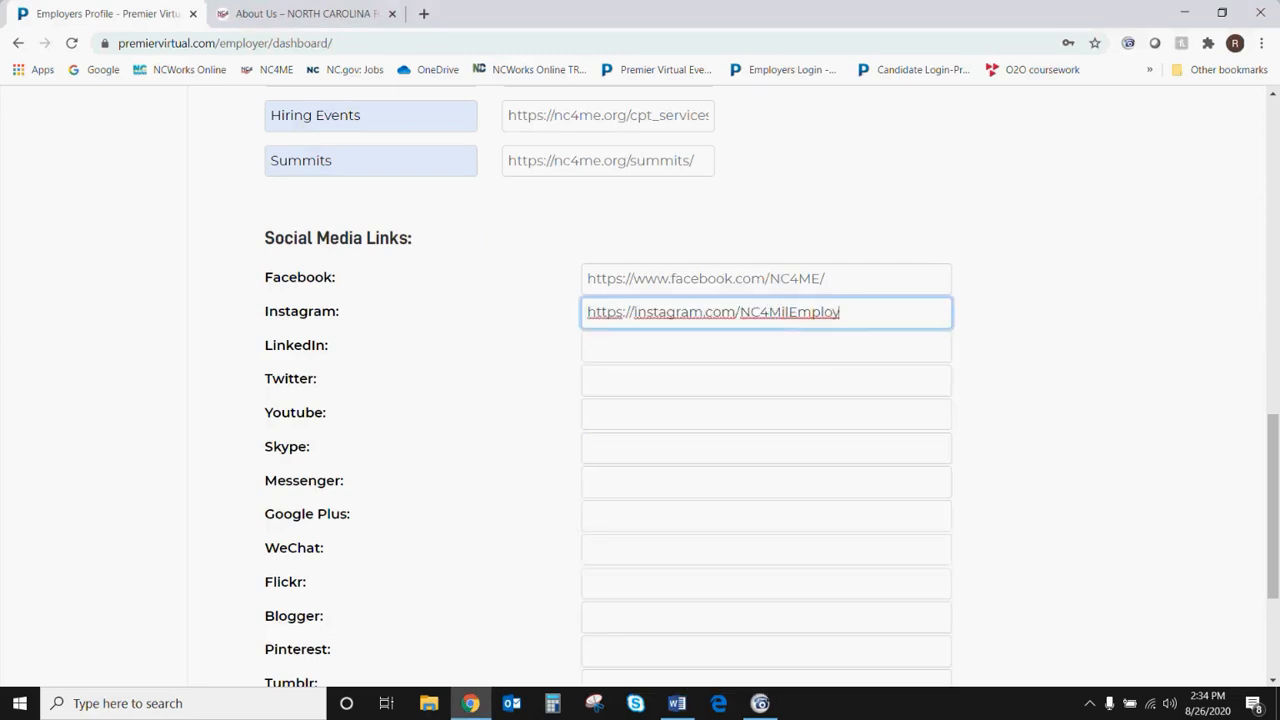
key(alt+Tab)
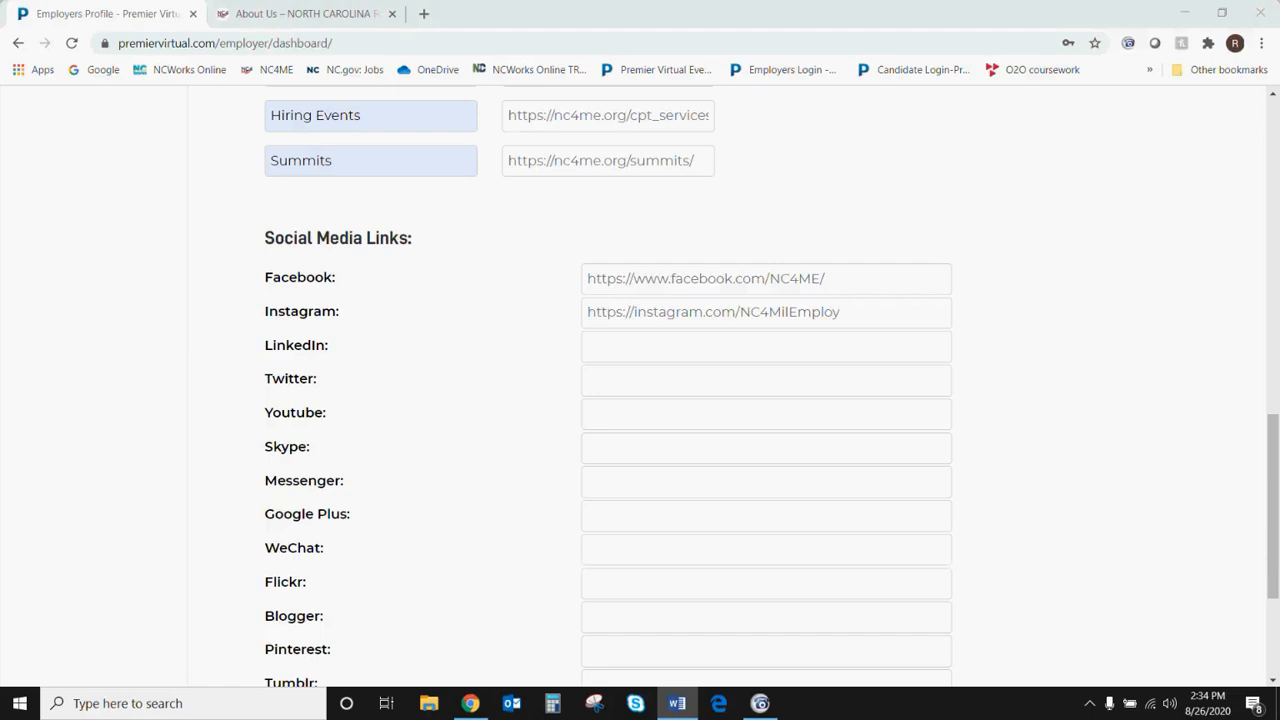
click(753, 345)
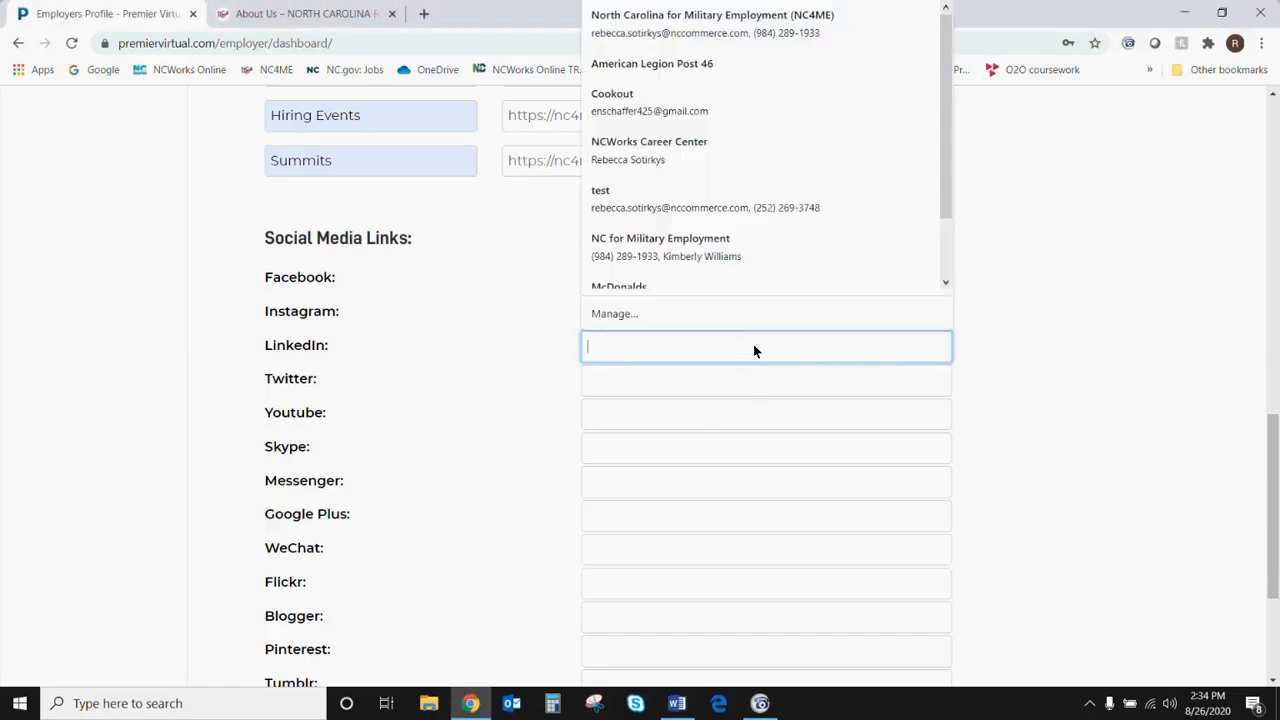
key(ctrl+v)
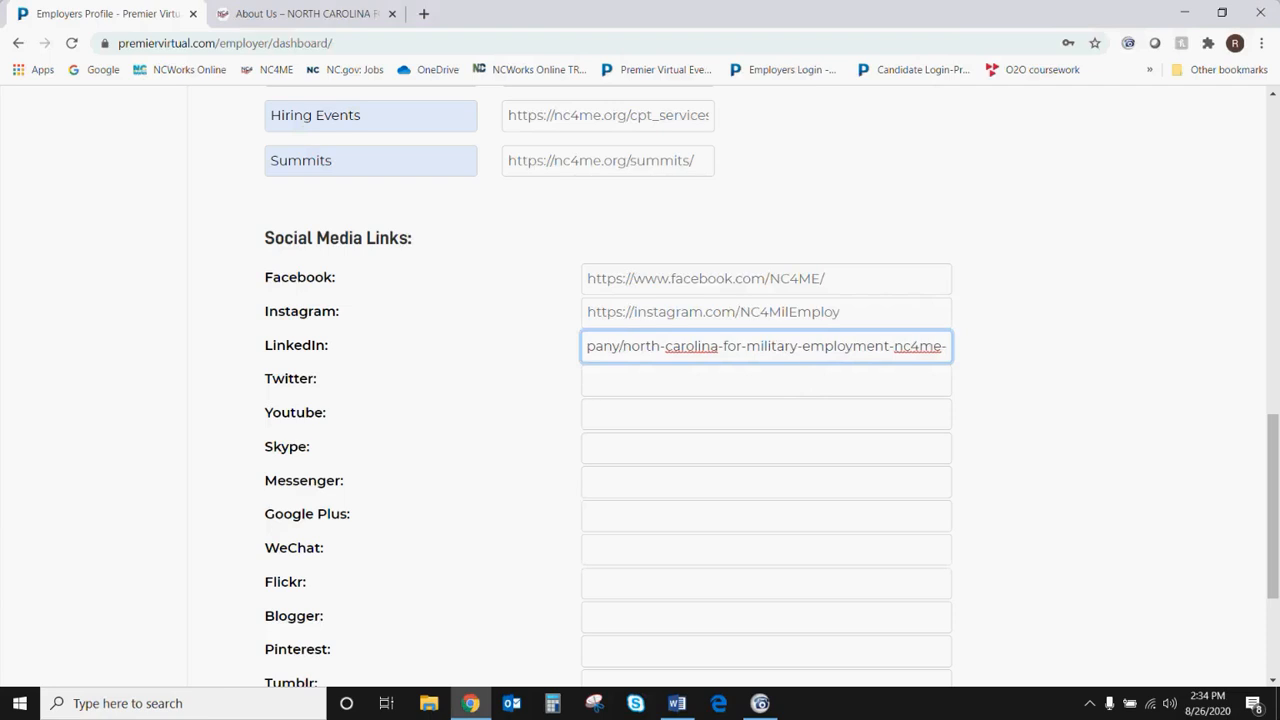
key(alt+Tab)
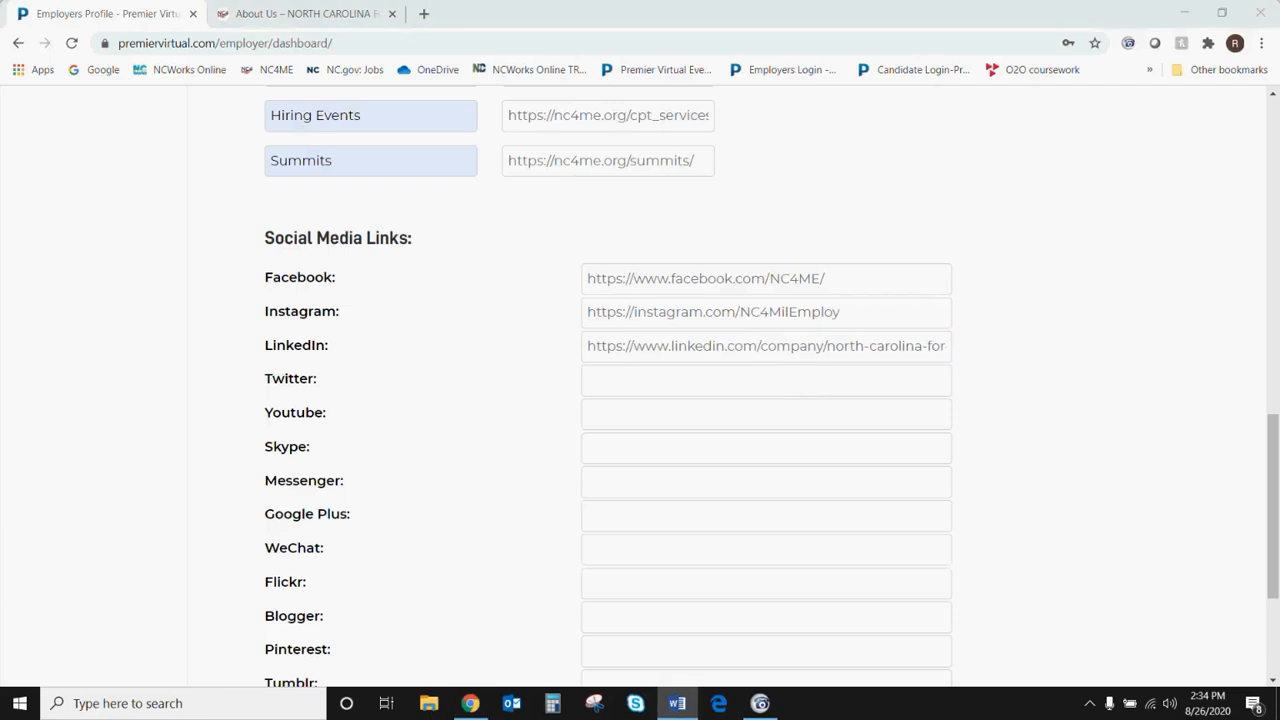
click(748, 386)
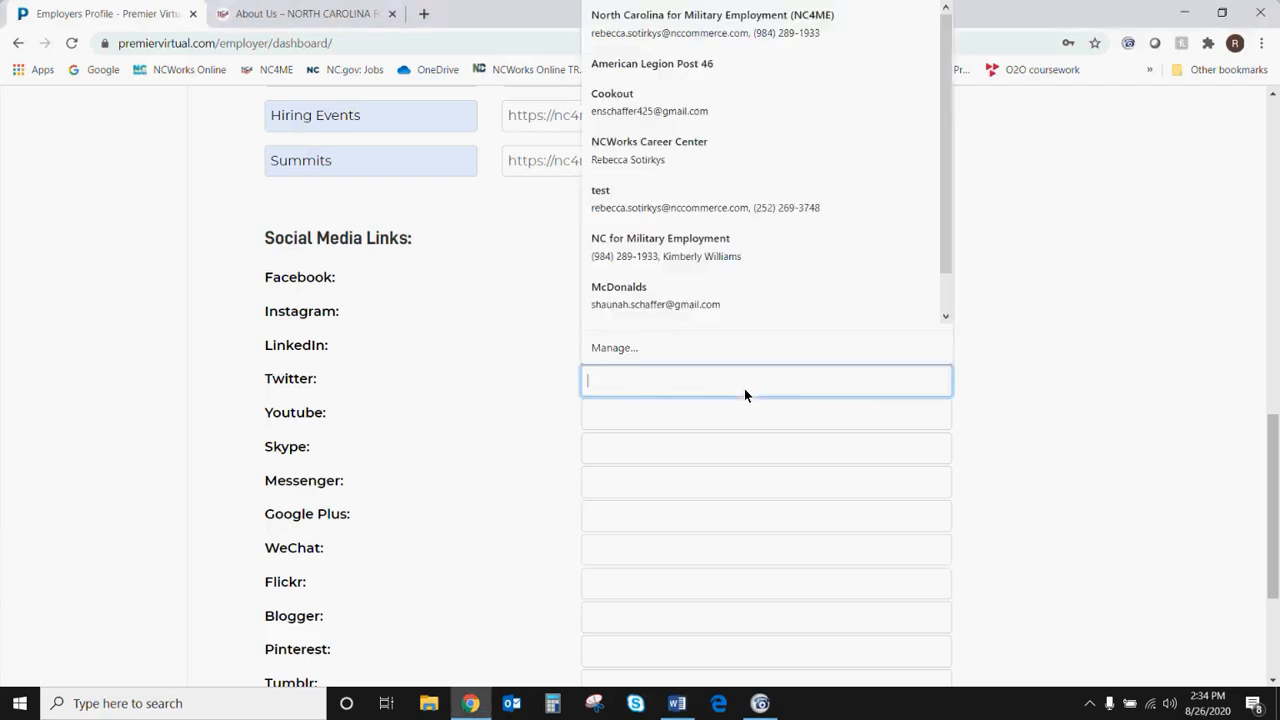
key(ctrl+v)
key(alt+Tab)
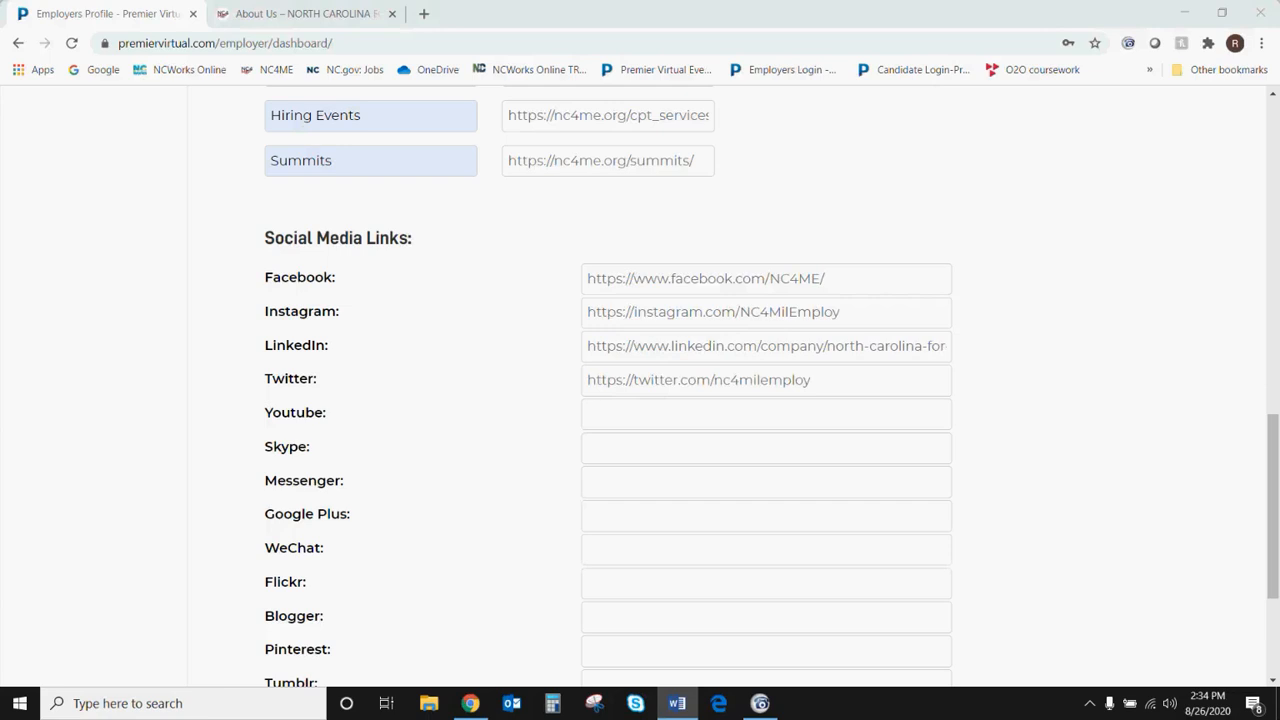
click(745, 414)
key(ctrl+v)
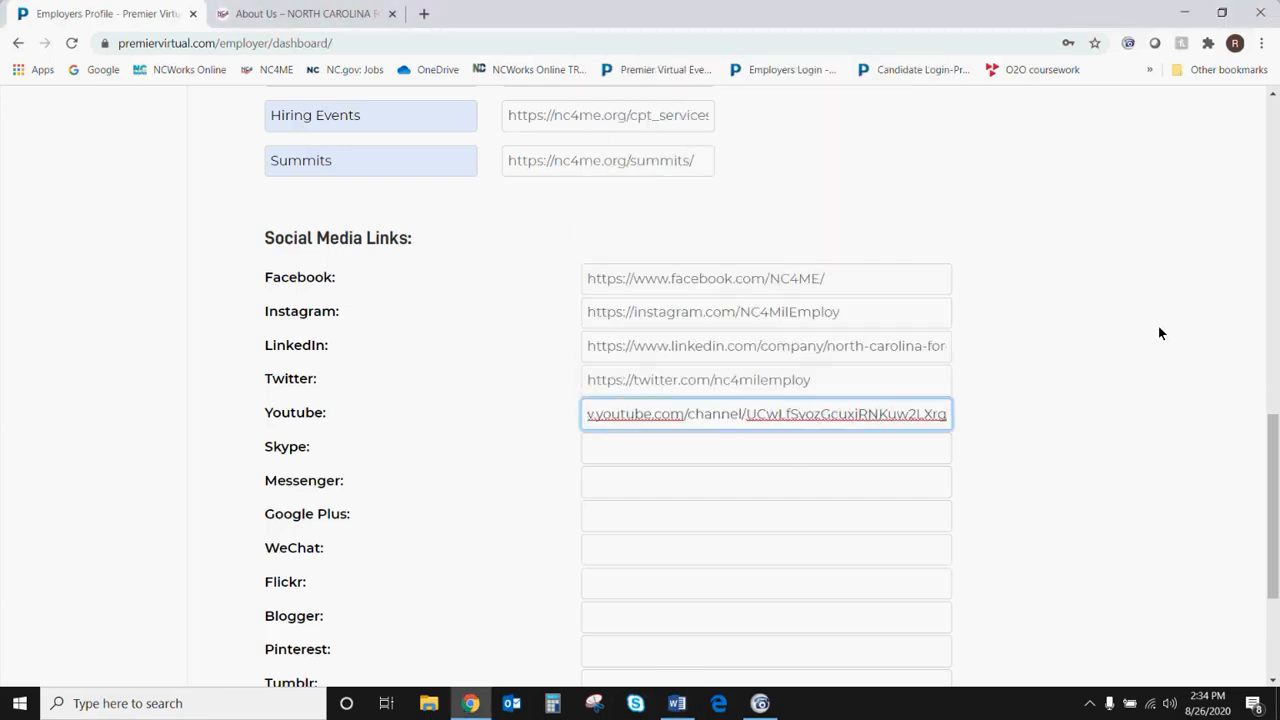
- Try to save the employer profile with all five social media links filled in
scroll(1160, 333, down, 3)
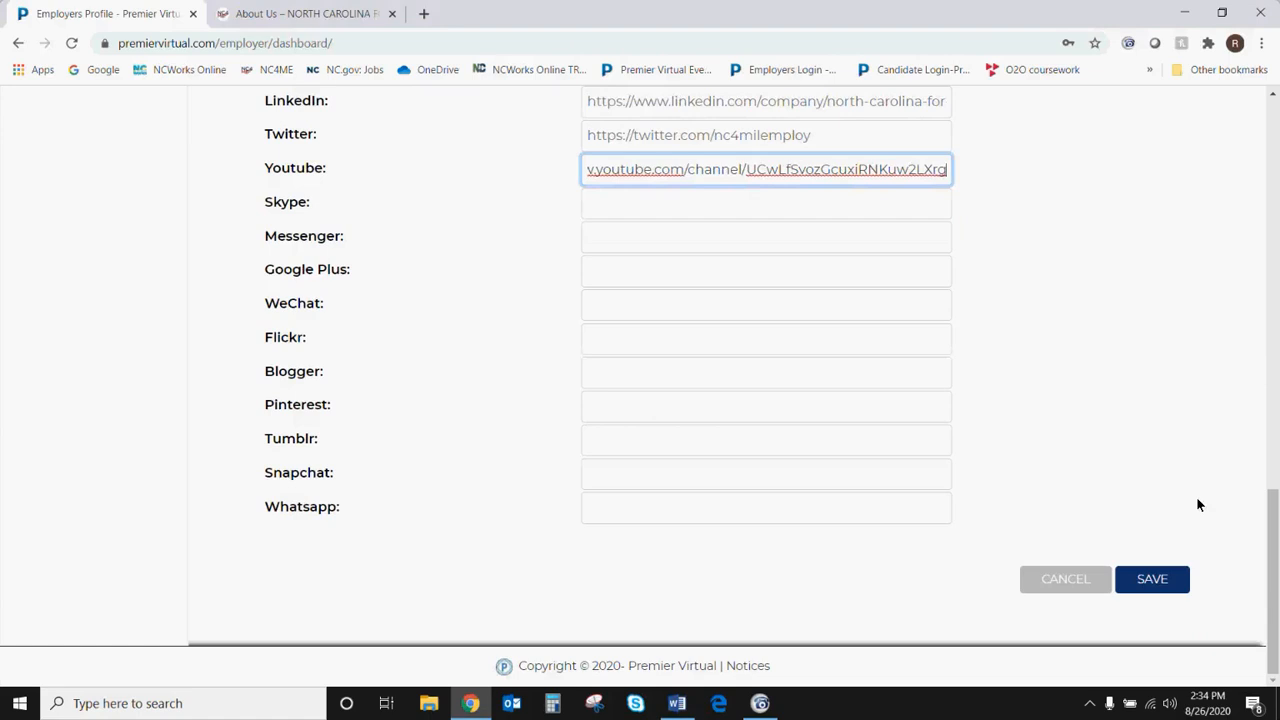
click(1158, 579)
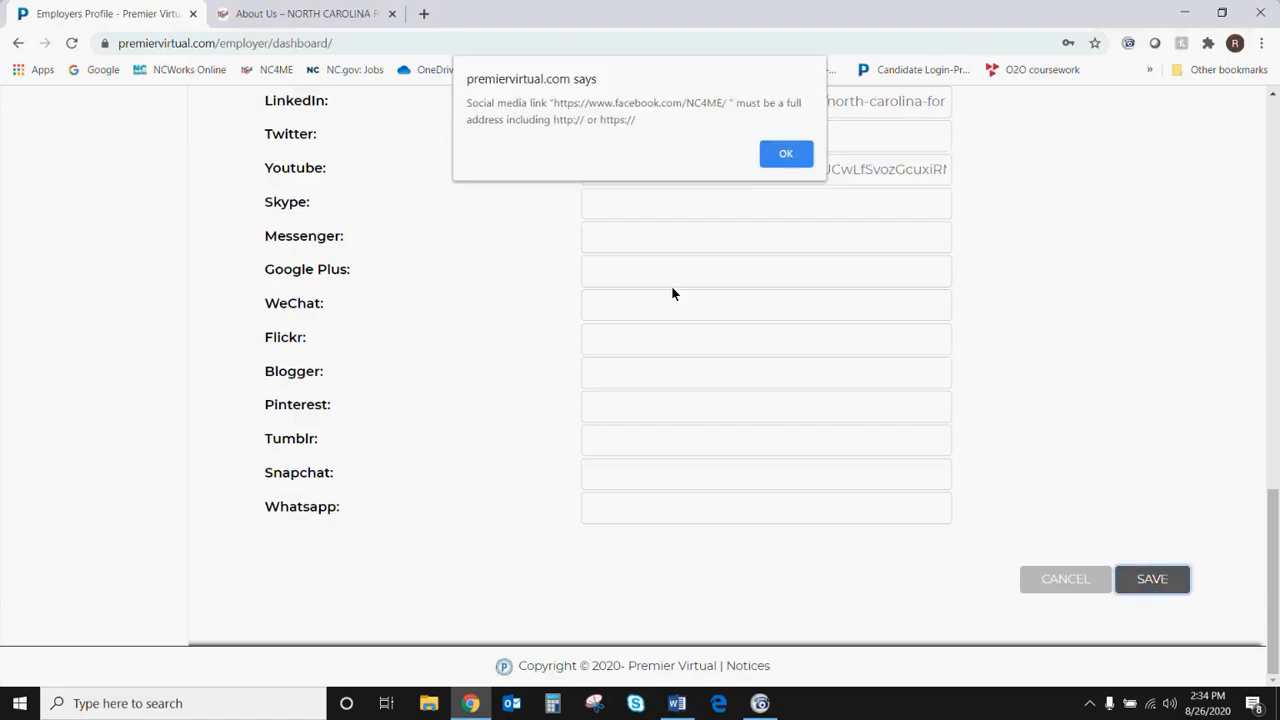
click(785, 159)
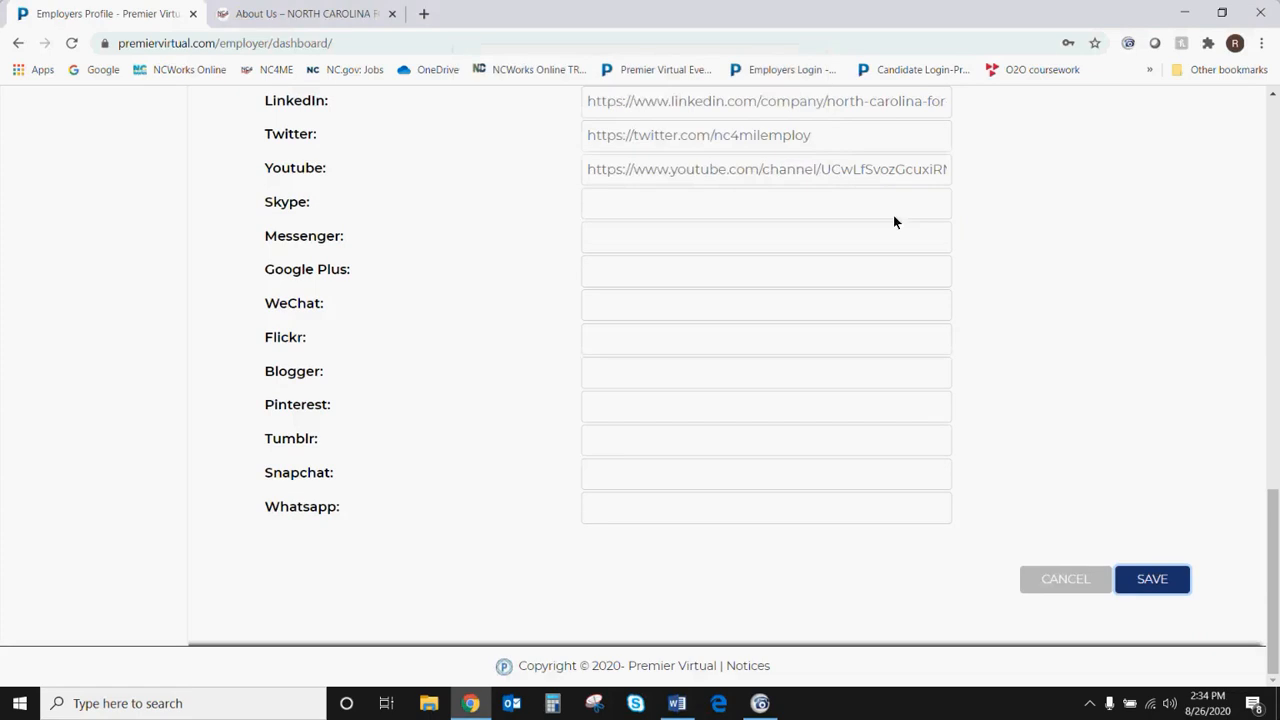
- Copy the address from the Facebook social media link, clear that link, and save the profile
scroll(1063, 265, up, 3)
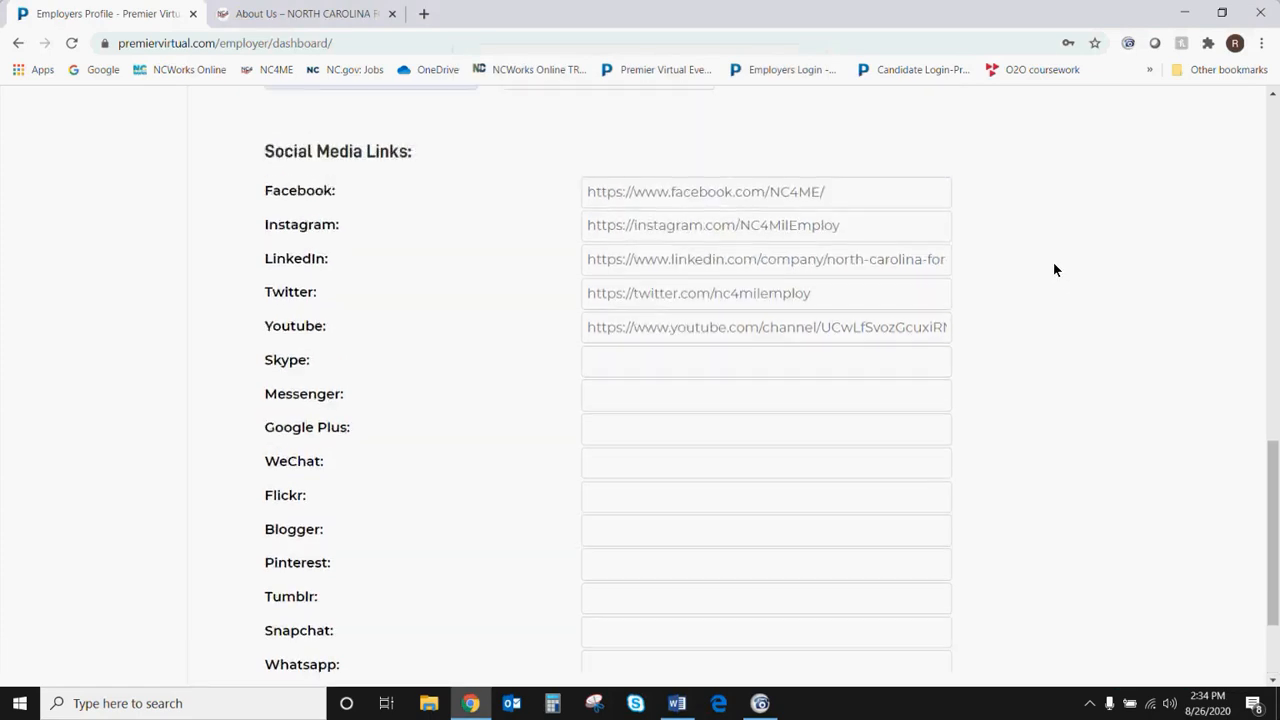
drag(860, 284, 571, 318)
key(ctrl+c)
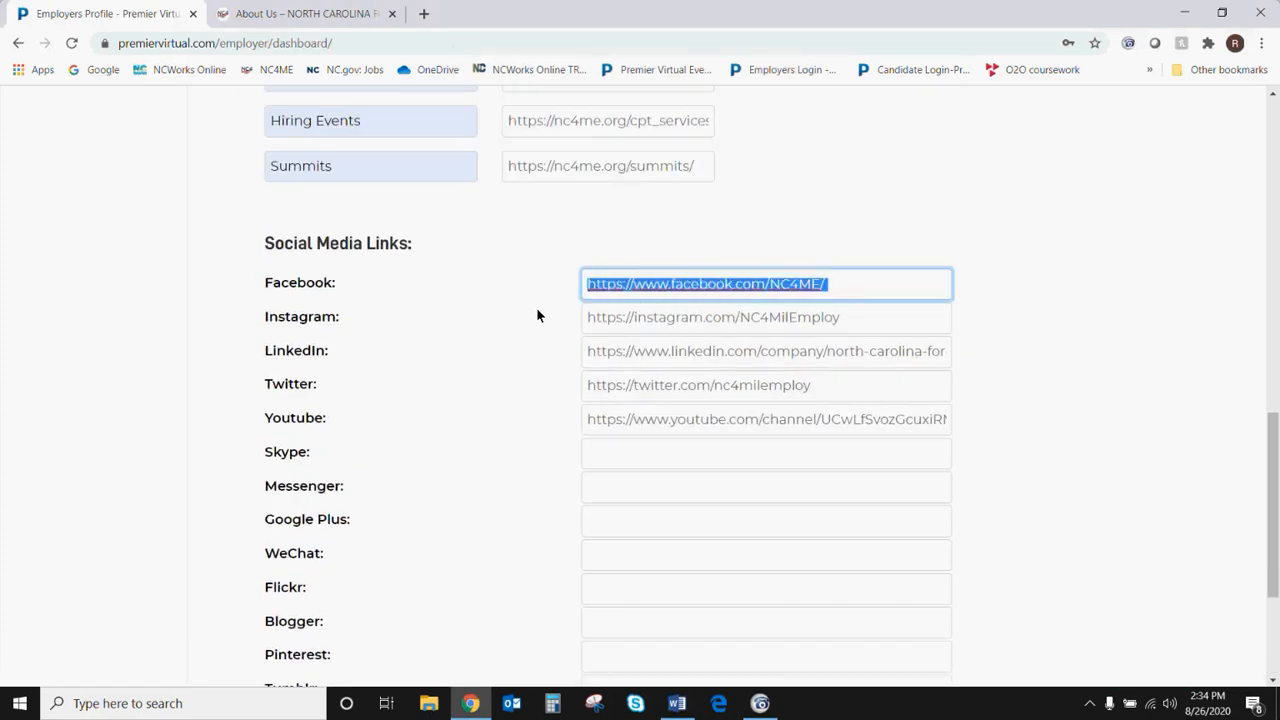
key(BackSpace)
scroll(1148, 362, down, 2)
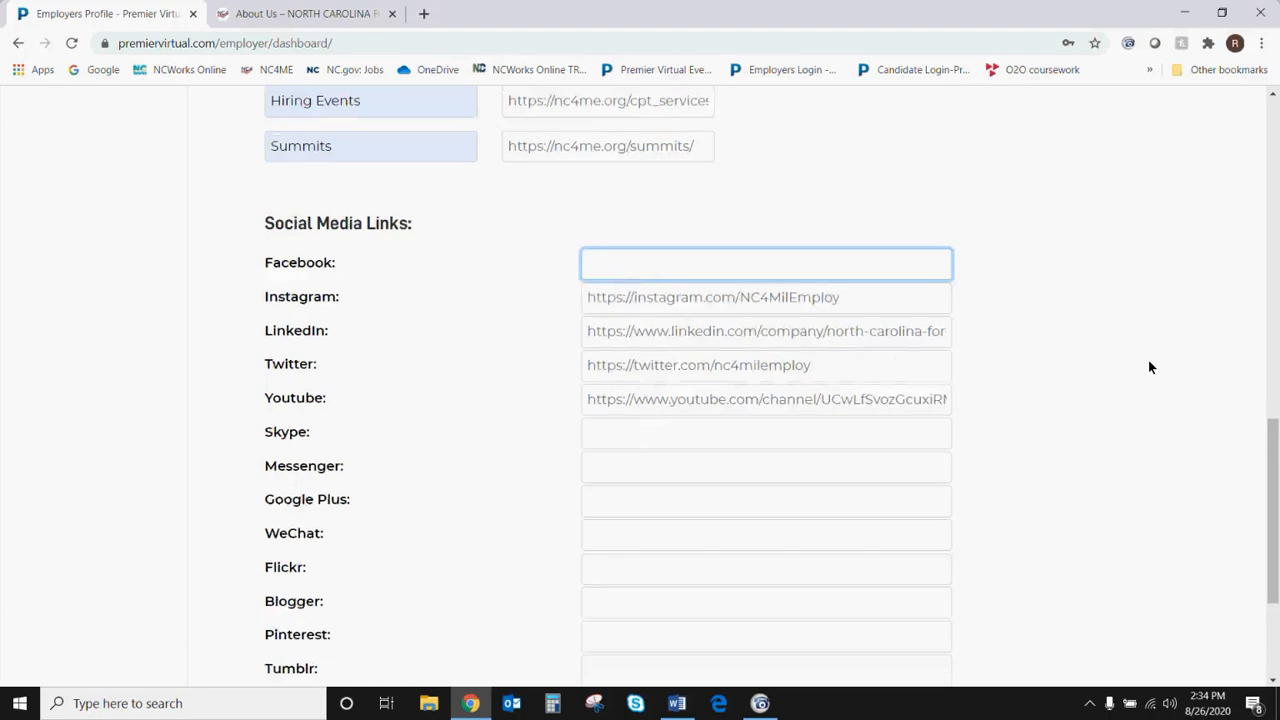
scroll(1160, 540, down, 1)
click(1148, 579)
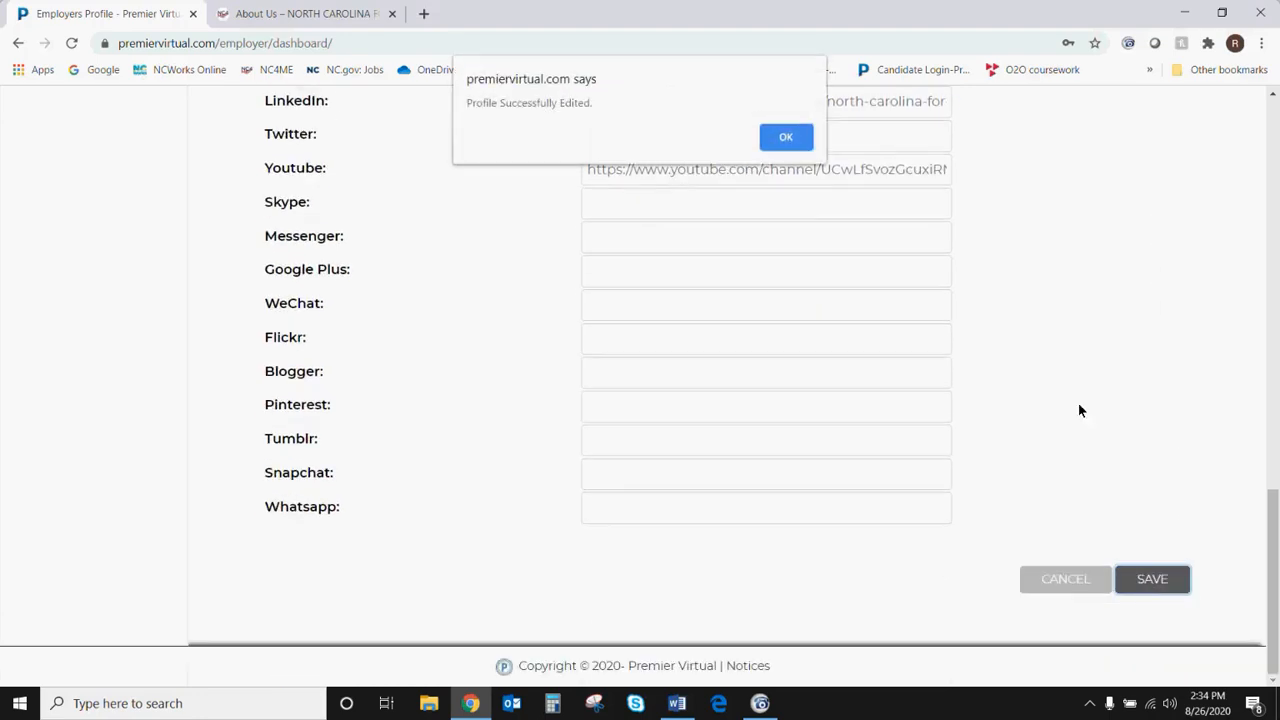
click(790, 136)
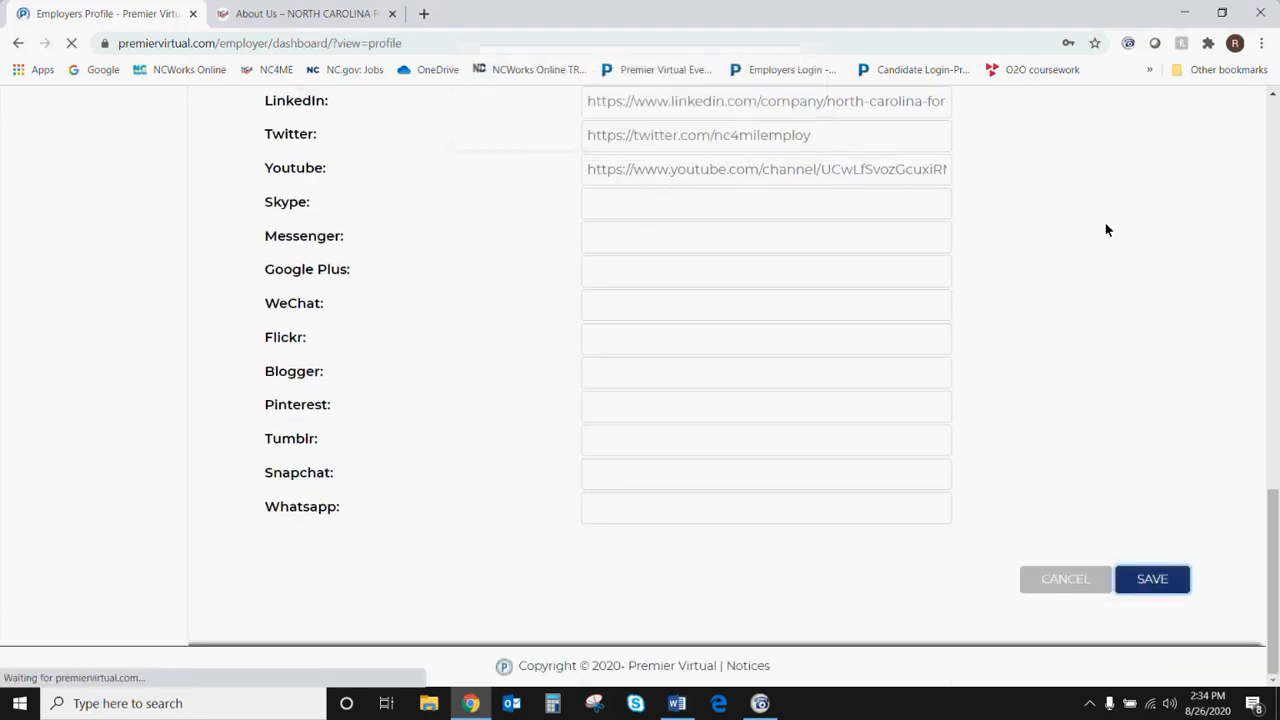
- Decline the browser's offer to save the password and reopen the organization profile for editing
click(768, 339)
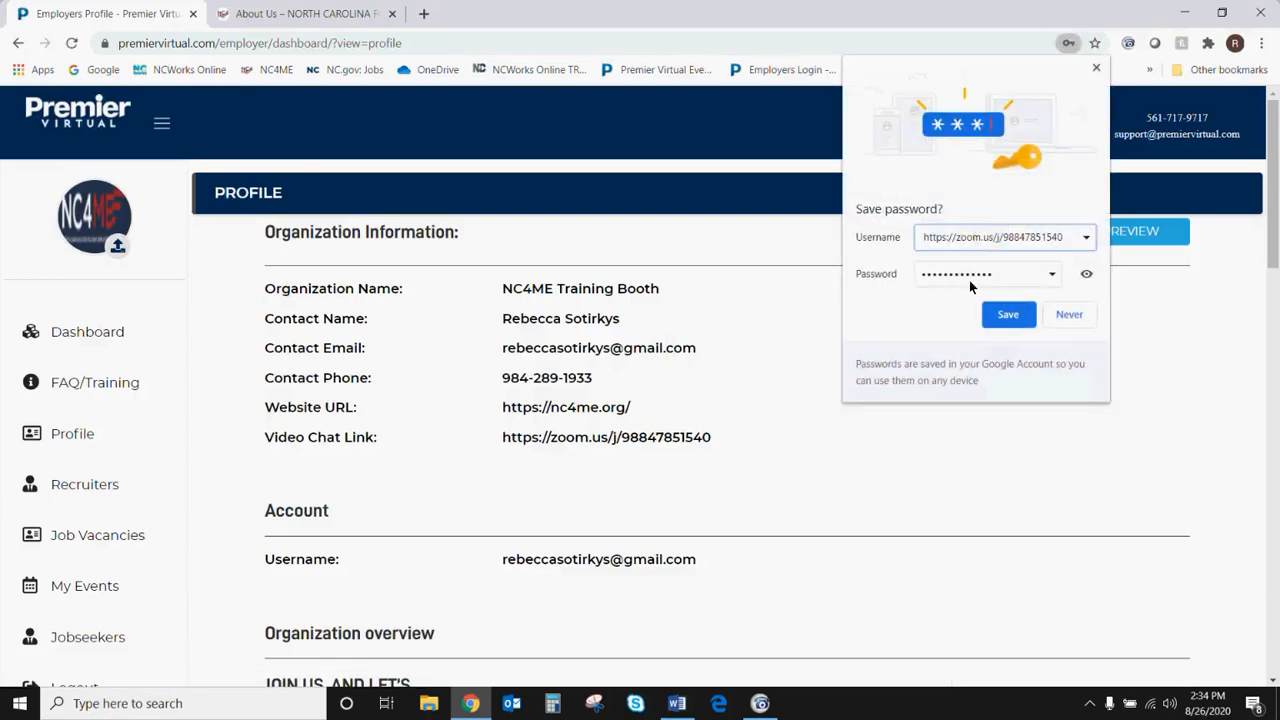
click(1064, 316)
click(988, 238)
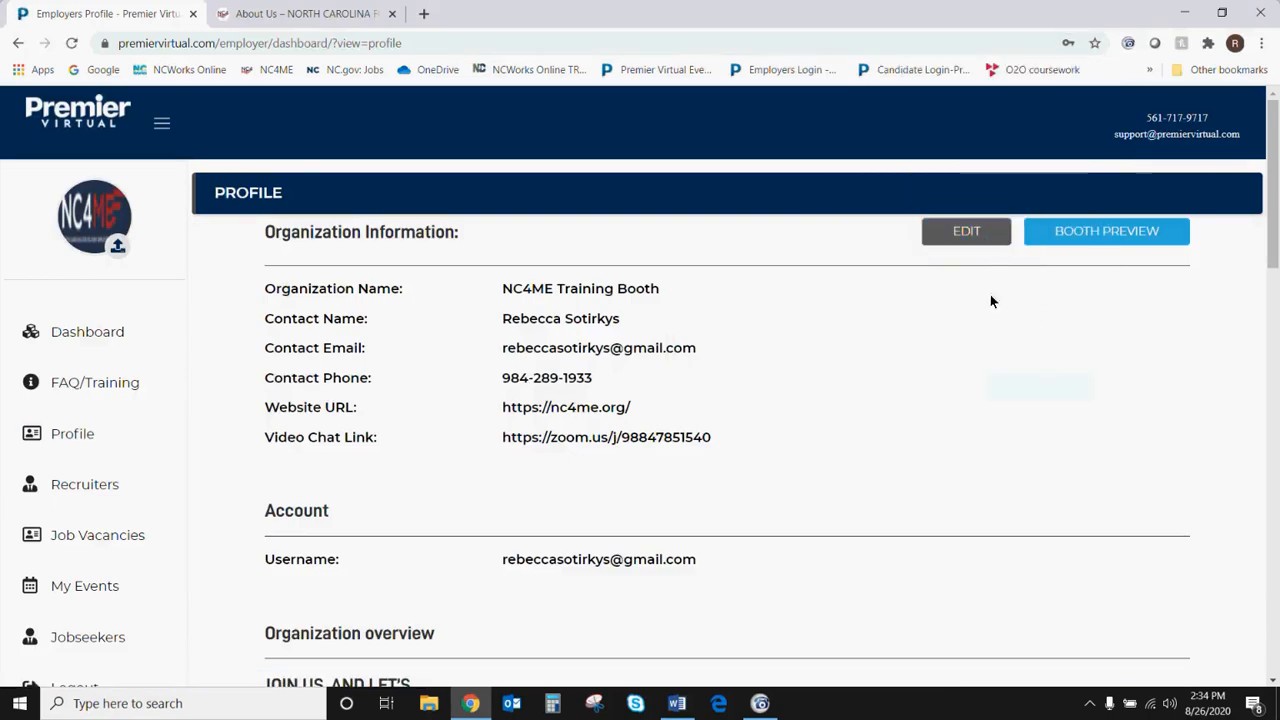
scroll(1075, 428, down, 5)
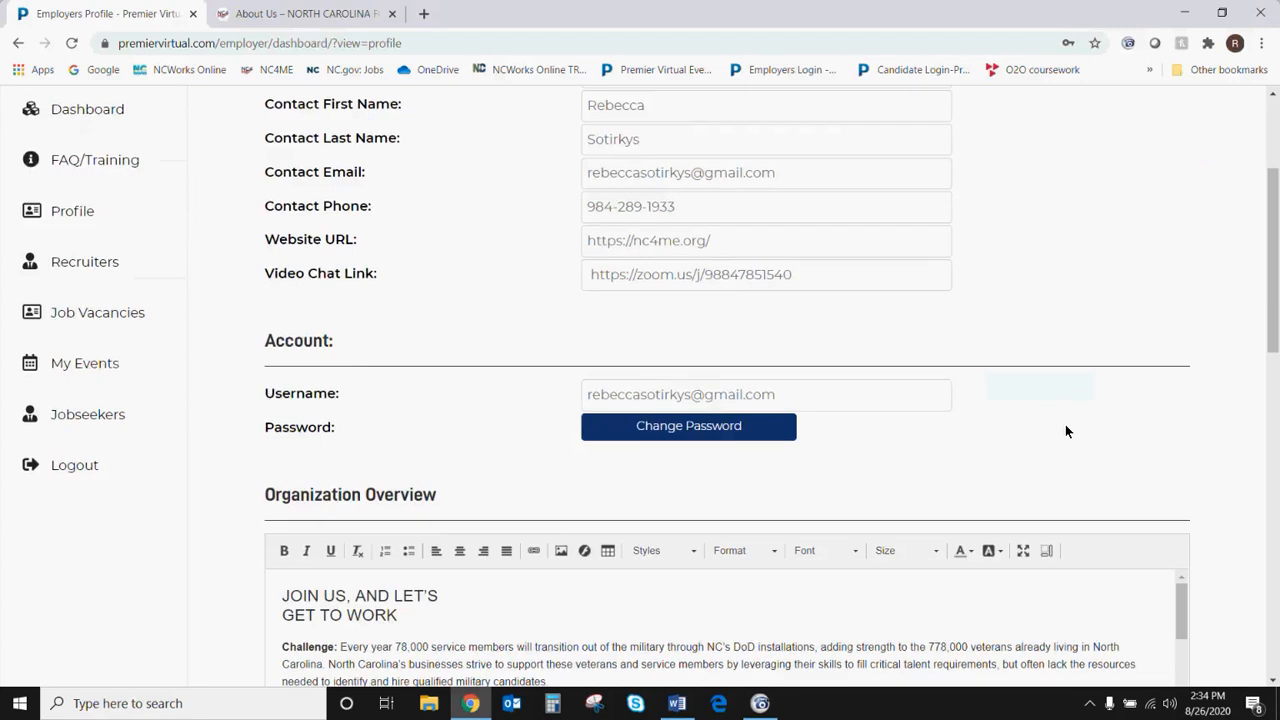
scroll(1047, 436, down, 5)
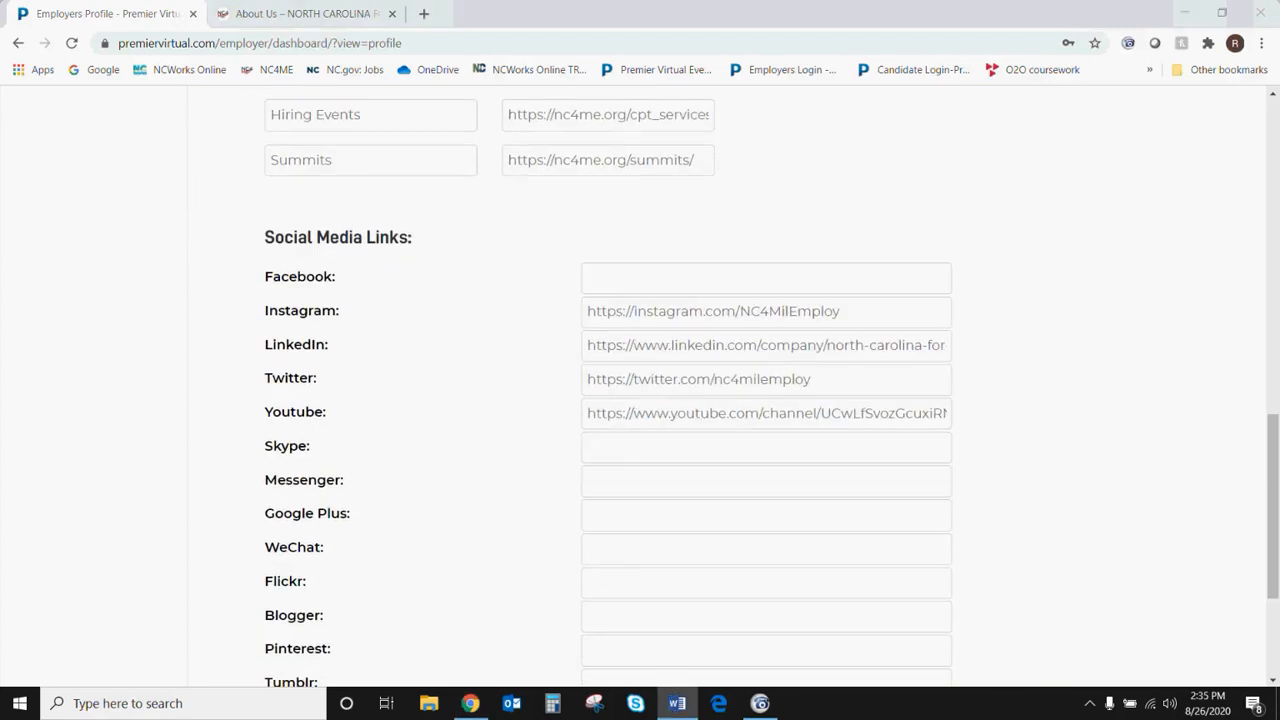
click(809, 280)
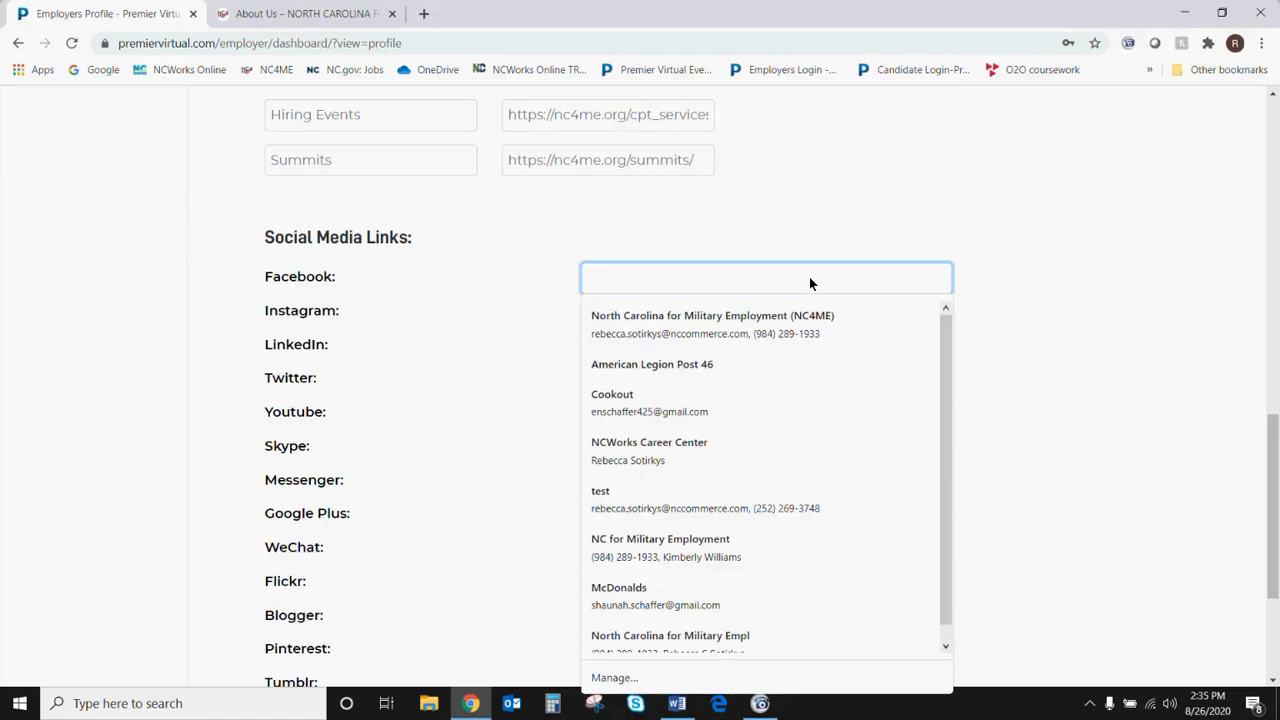
key(ctrl+v)
scroll(1222, 450, down, 3)
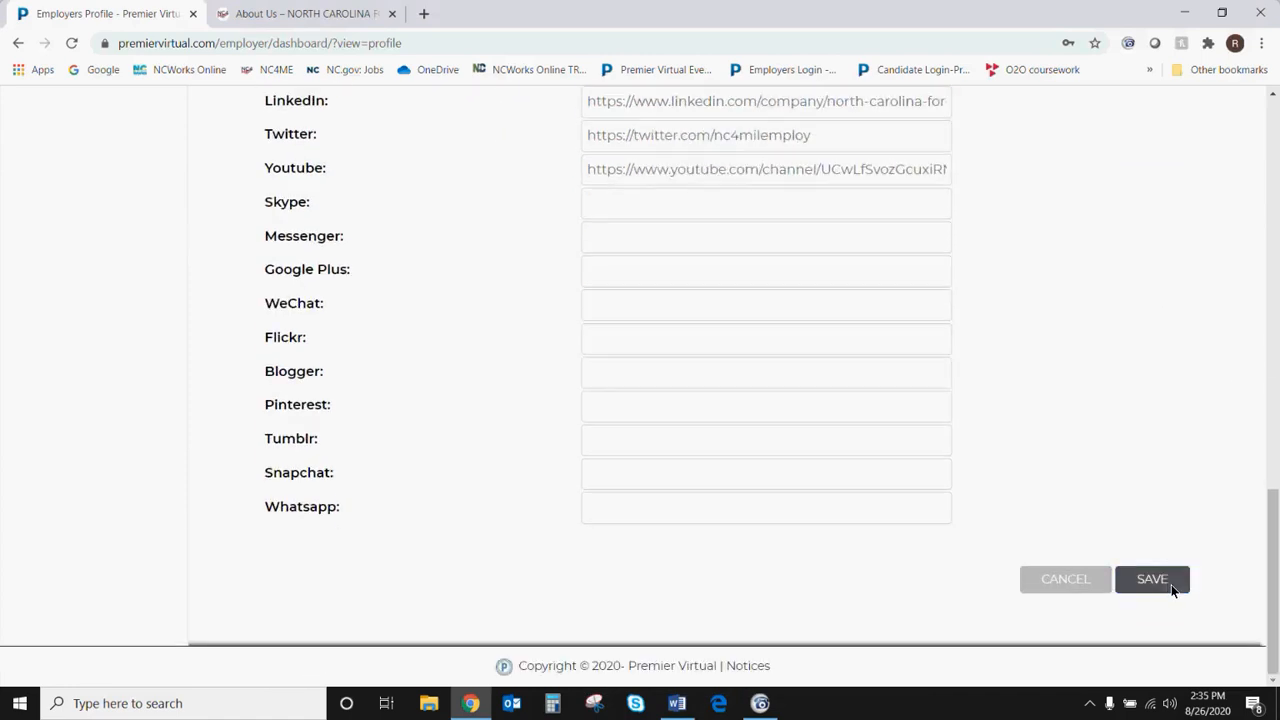
click(1152, 580)
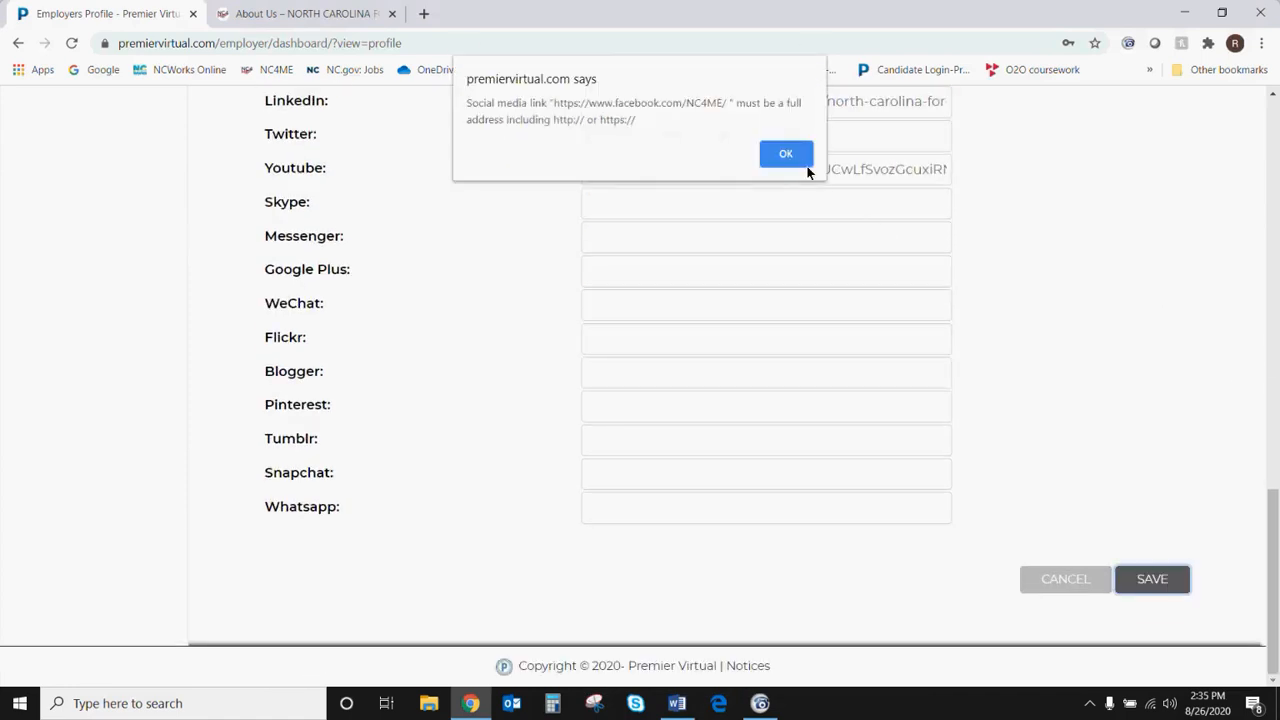
click(806, 160)
- Clear the re-entered Facebook address and save the employer profile without a Facebook link
scroll(835, 257, up, 2)
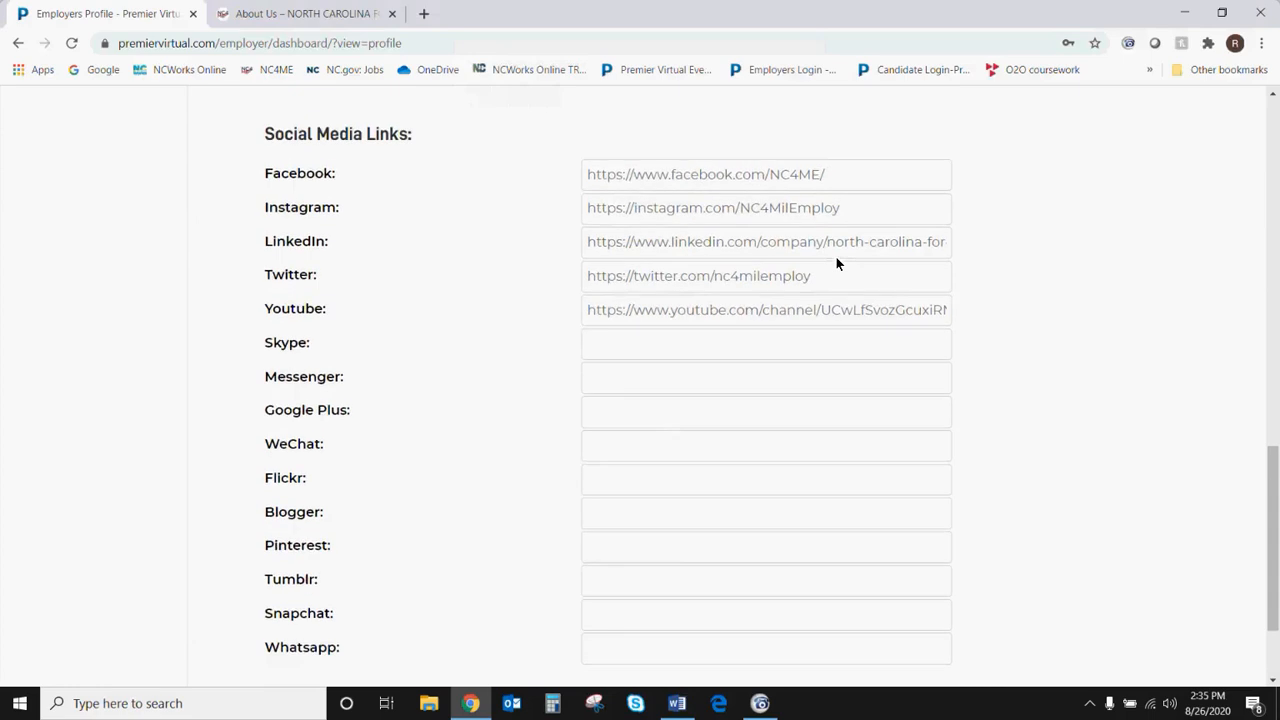
scroll(835, 255, up, 1)
drag(836, 284, 573, 286)
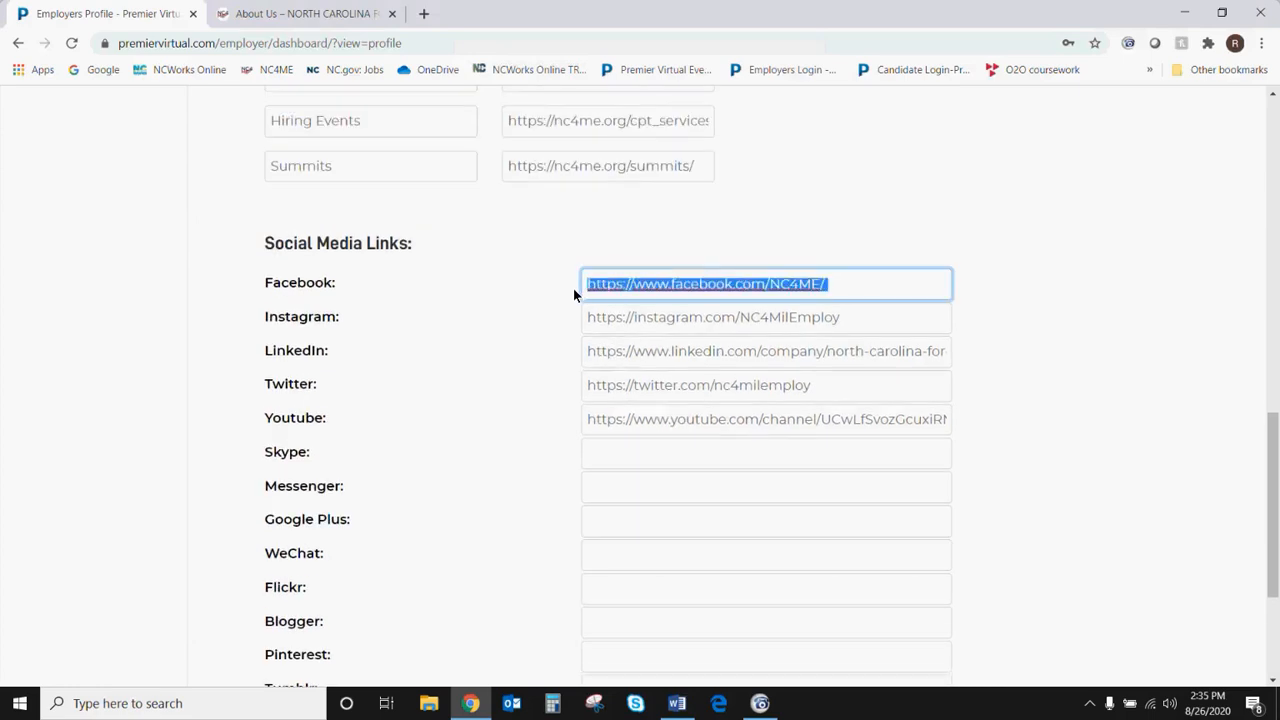
key(BackSpace)
scroll(1035, 336, up, 1)
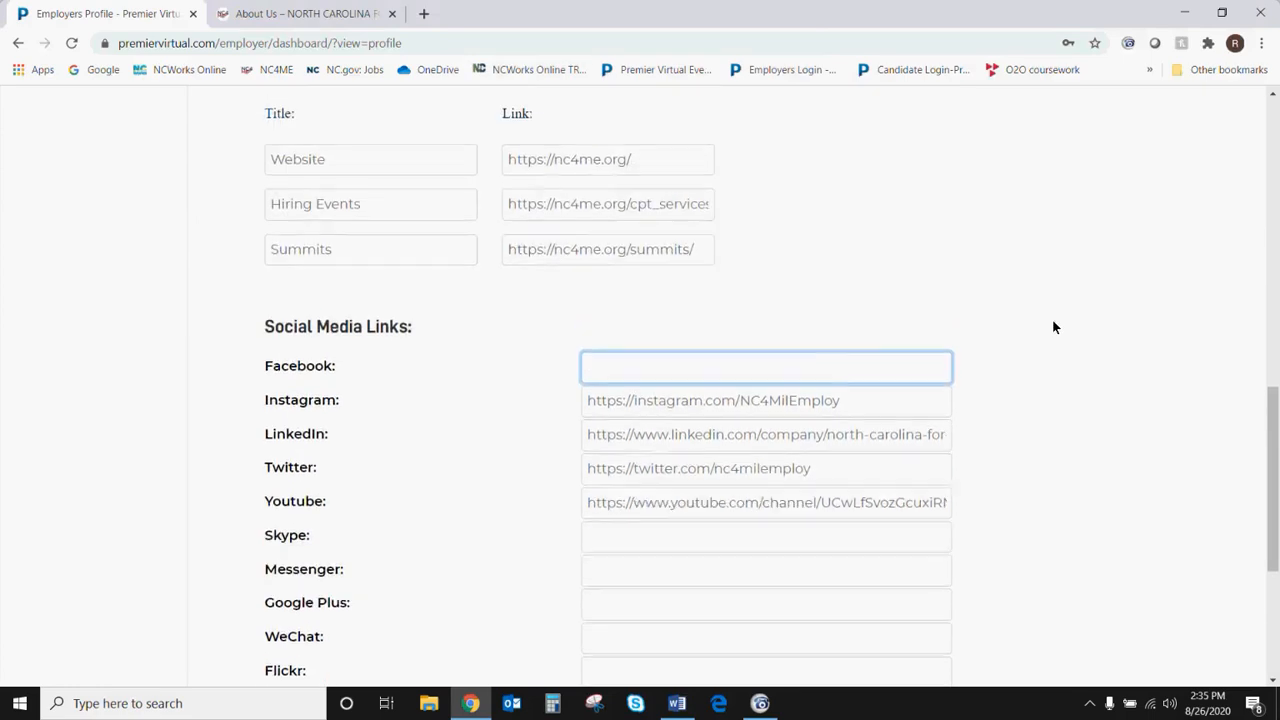
scroll(1056, 320, up, 4)
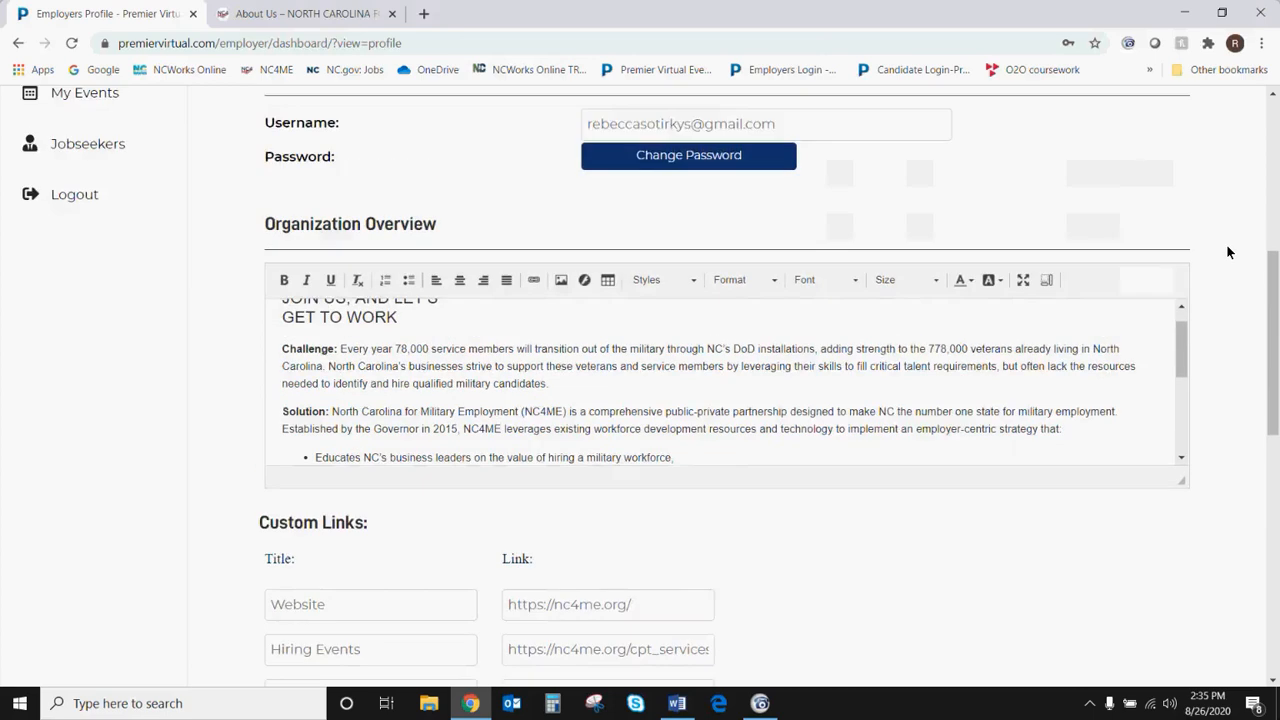
scroll(1228, 252, up, 5)
click(1146, 230)
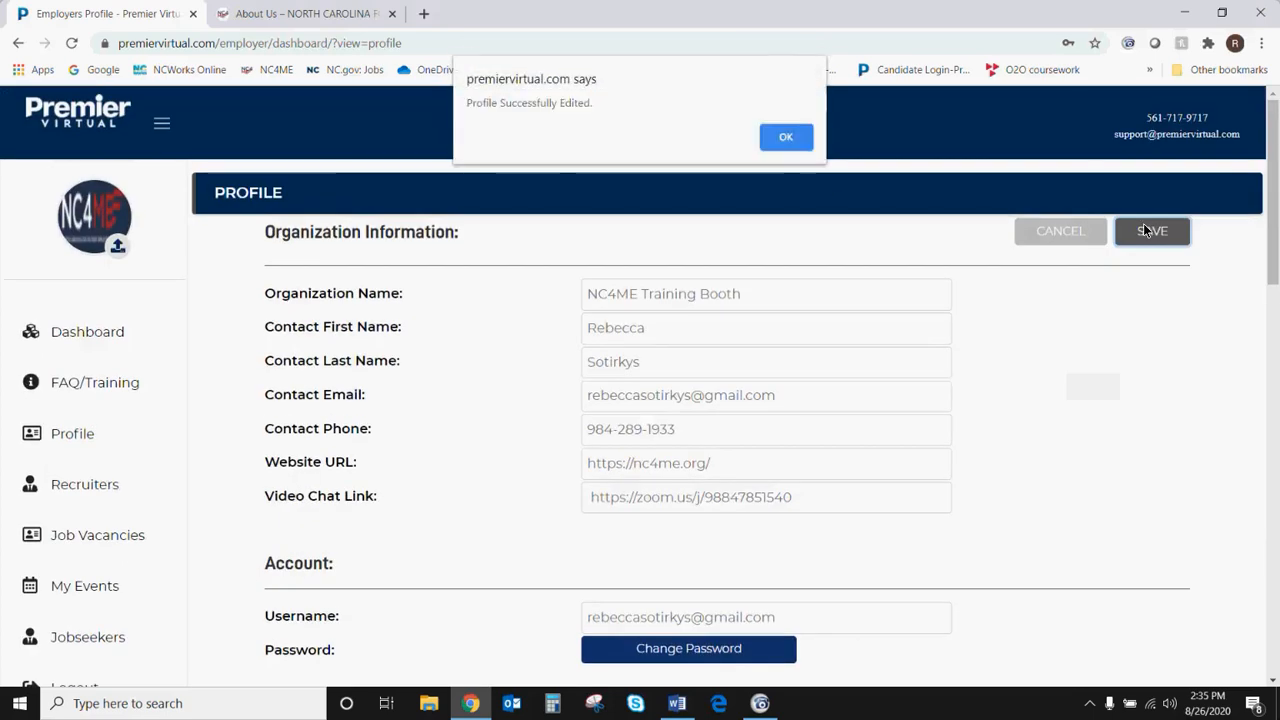
click(786, 138)
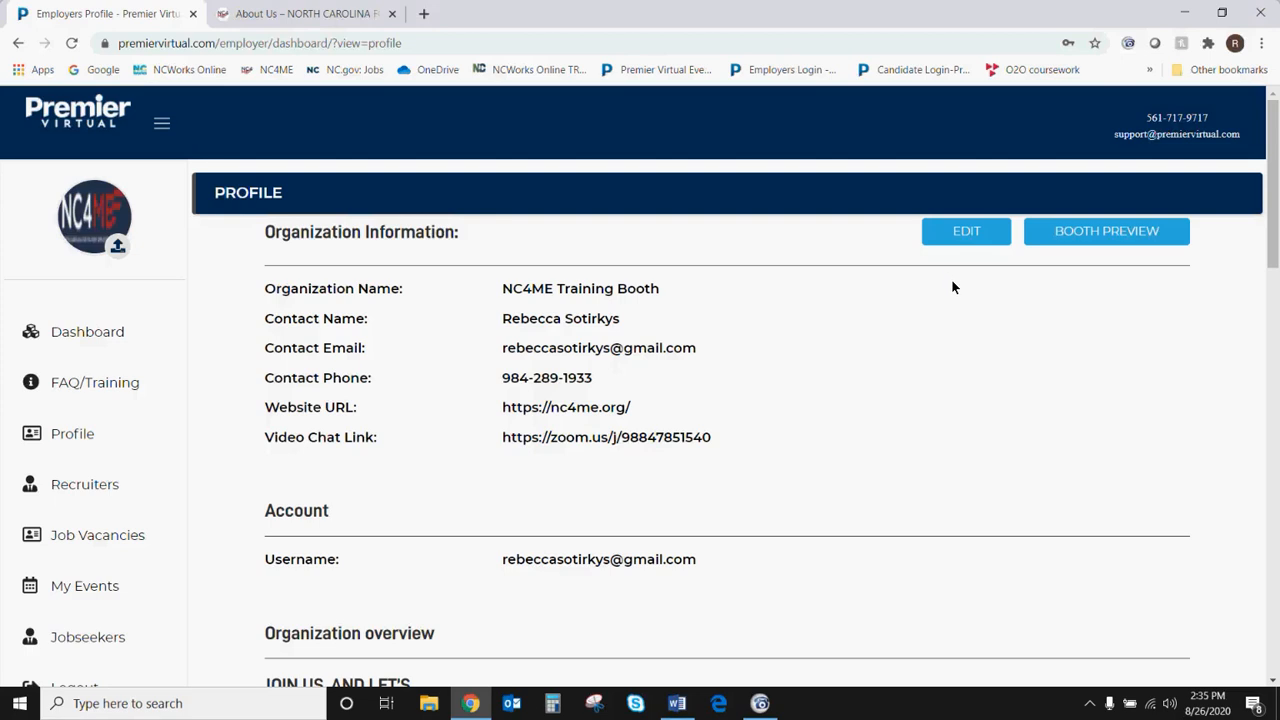
- Preview the booth as job seekers see it and read through its organization bio
click(1095, 231)
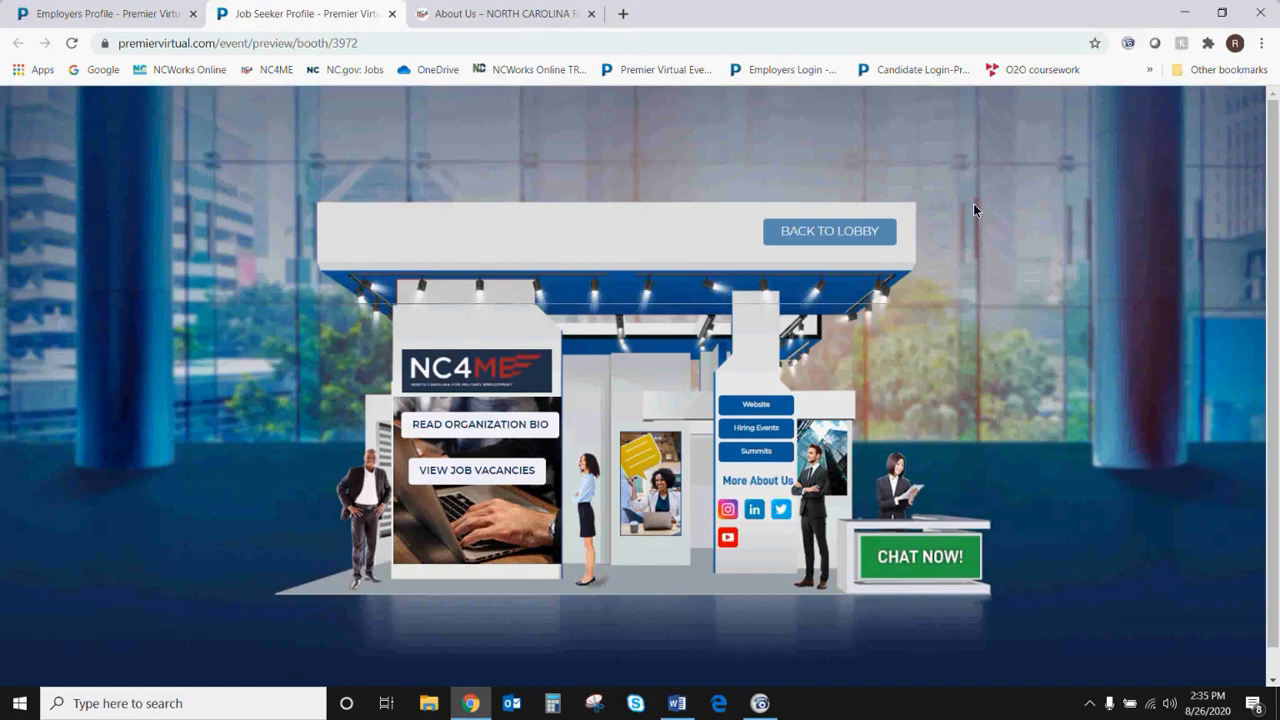
click(524, 432)
scroll(475, 585, down, 2)
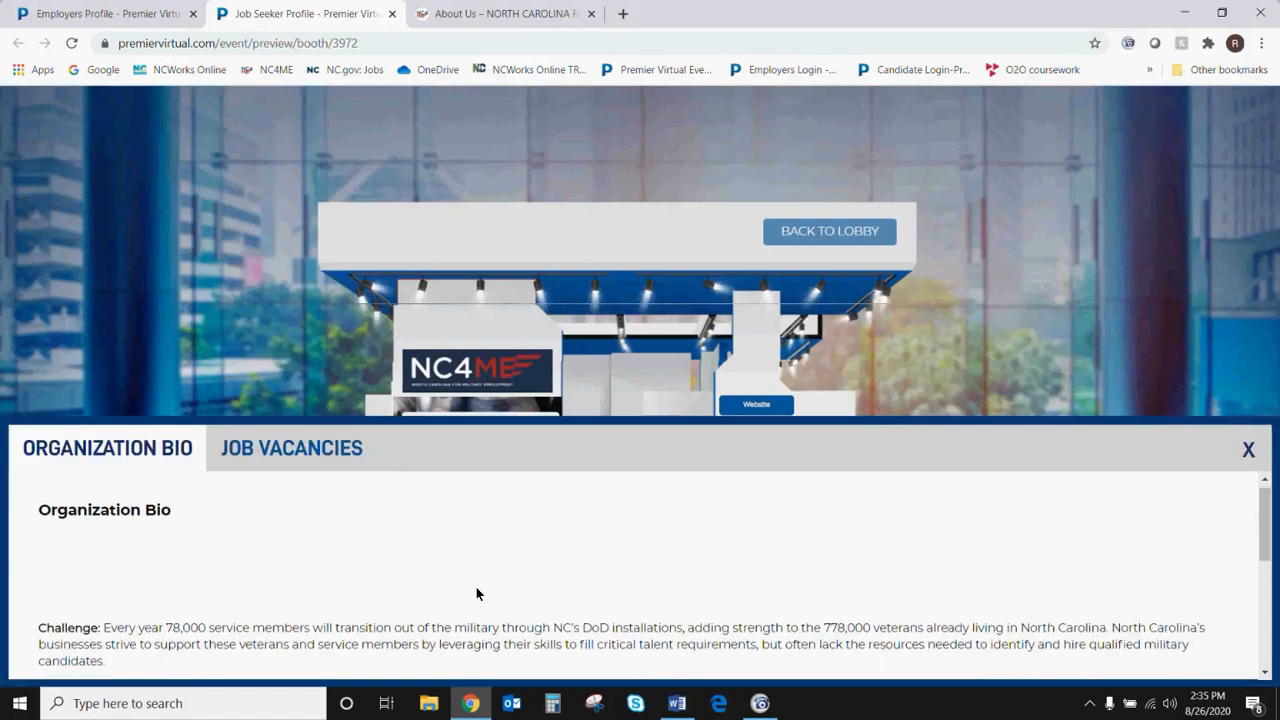
scroll(478, 594, down, 5)
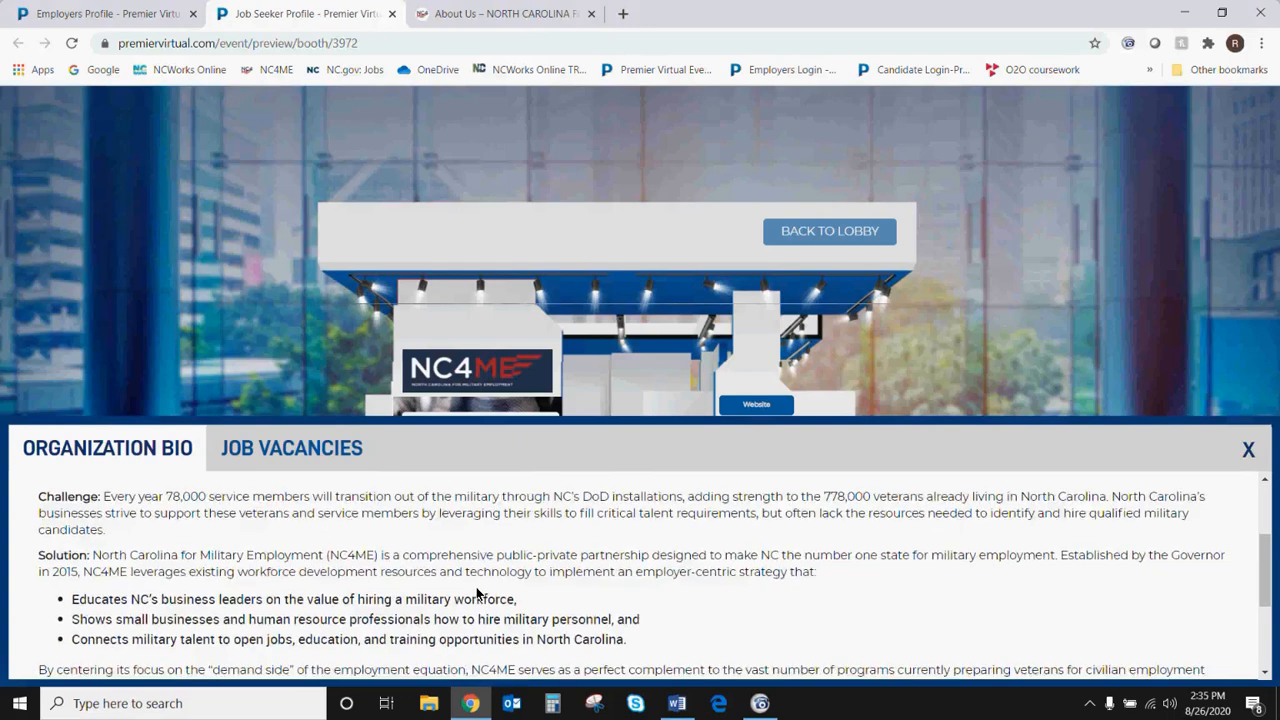
scroll(645, 570, up, 8)
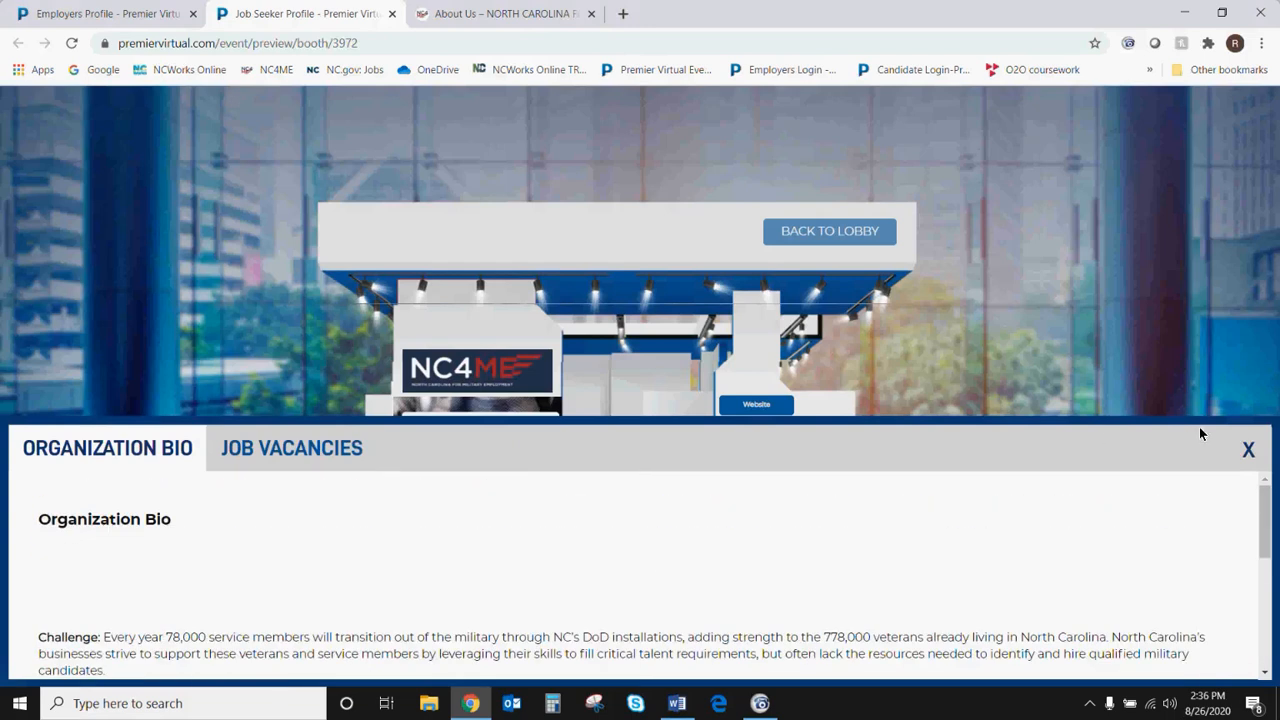
- Close the organization bio, test the booth's Instagram link, and leave the booth preview for the employer profile
click(1248, 451)
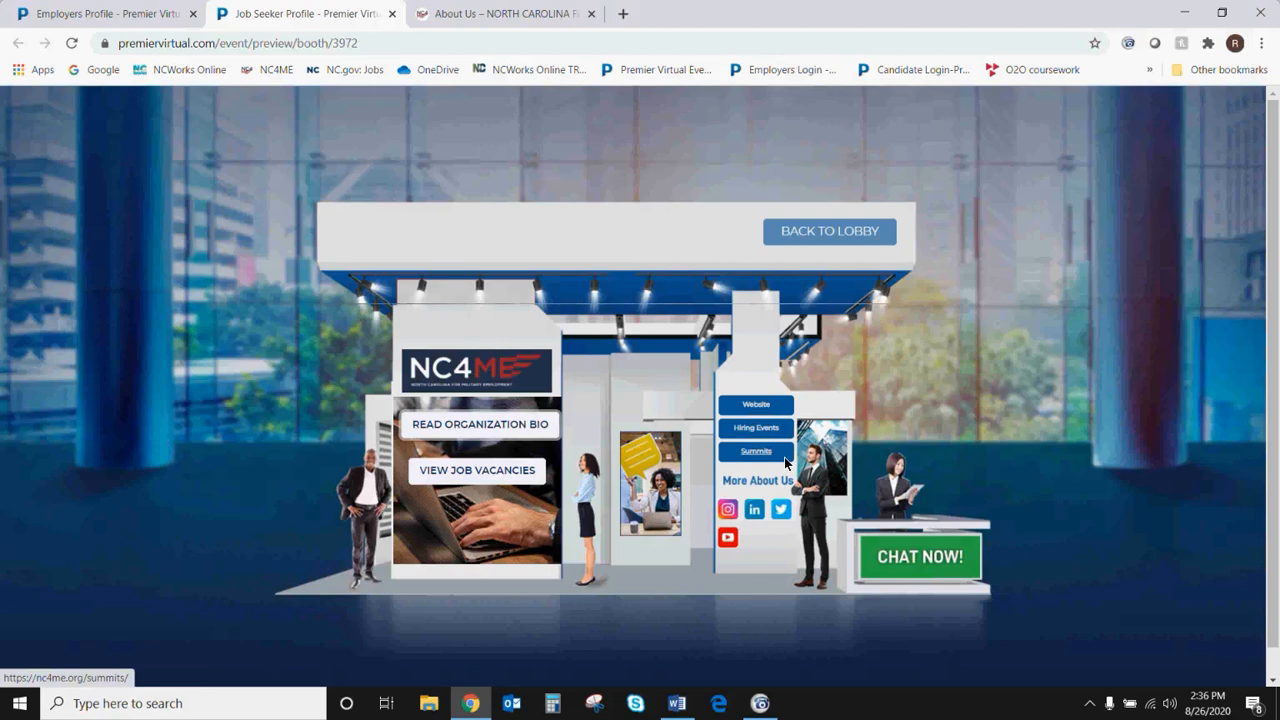
click(730, 513)
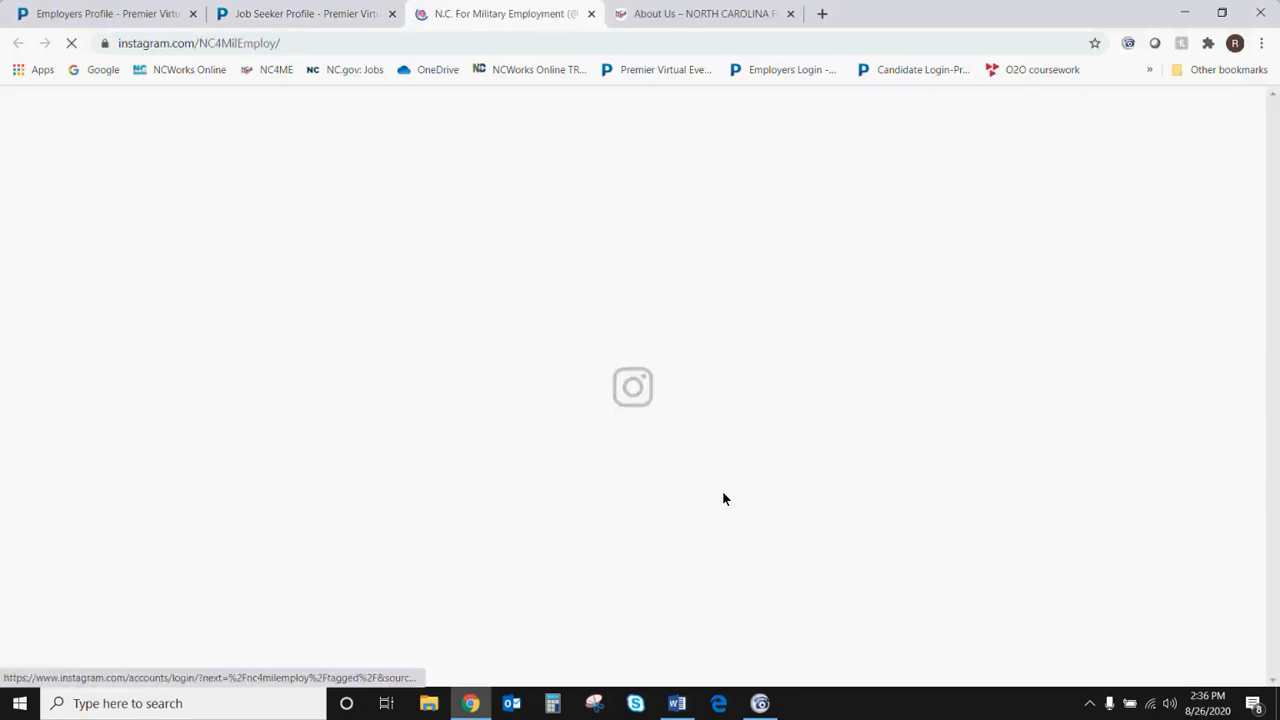
click(591, 14)
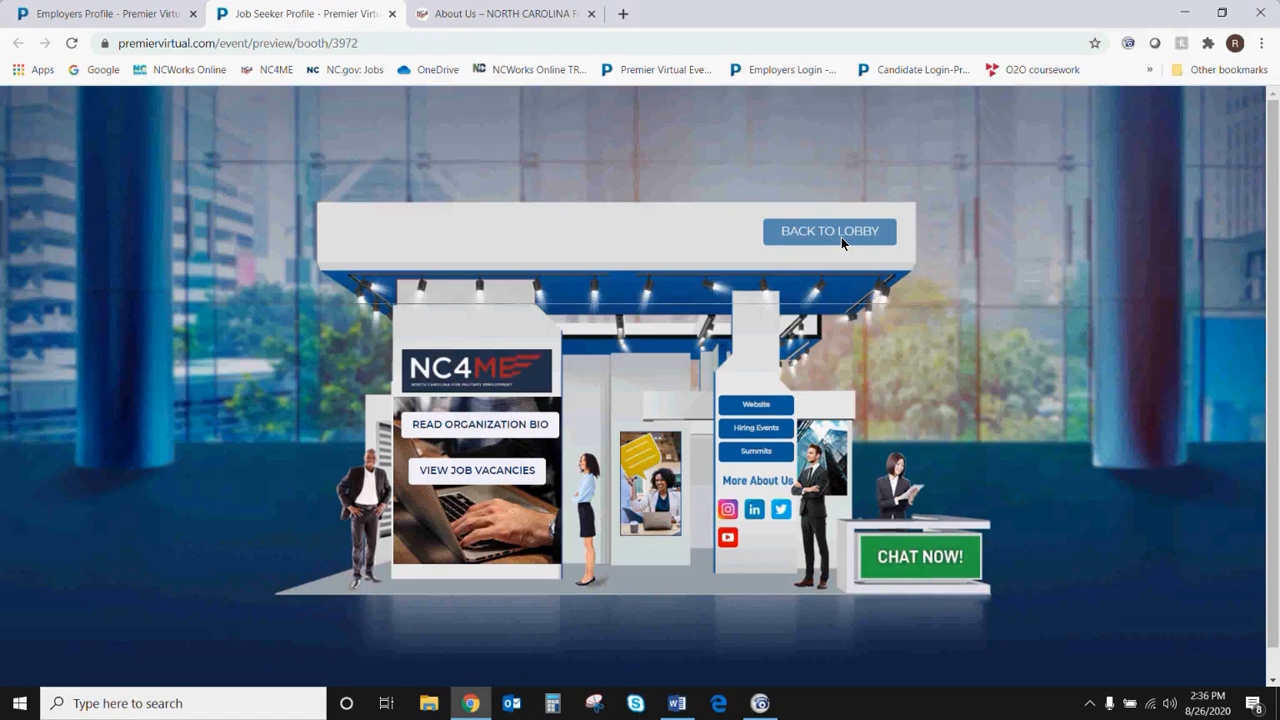
click(393, 14)
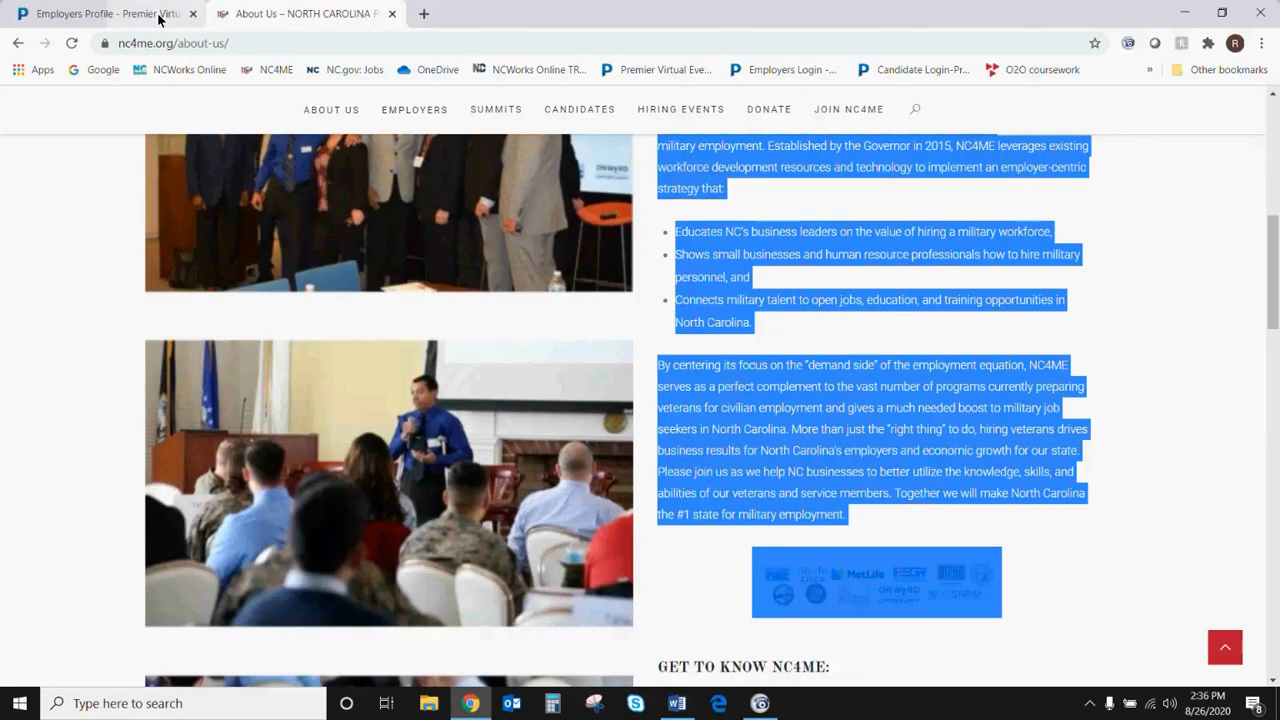
click(105, 14)
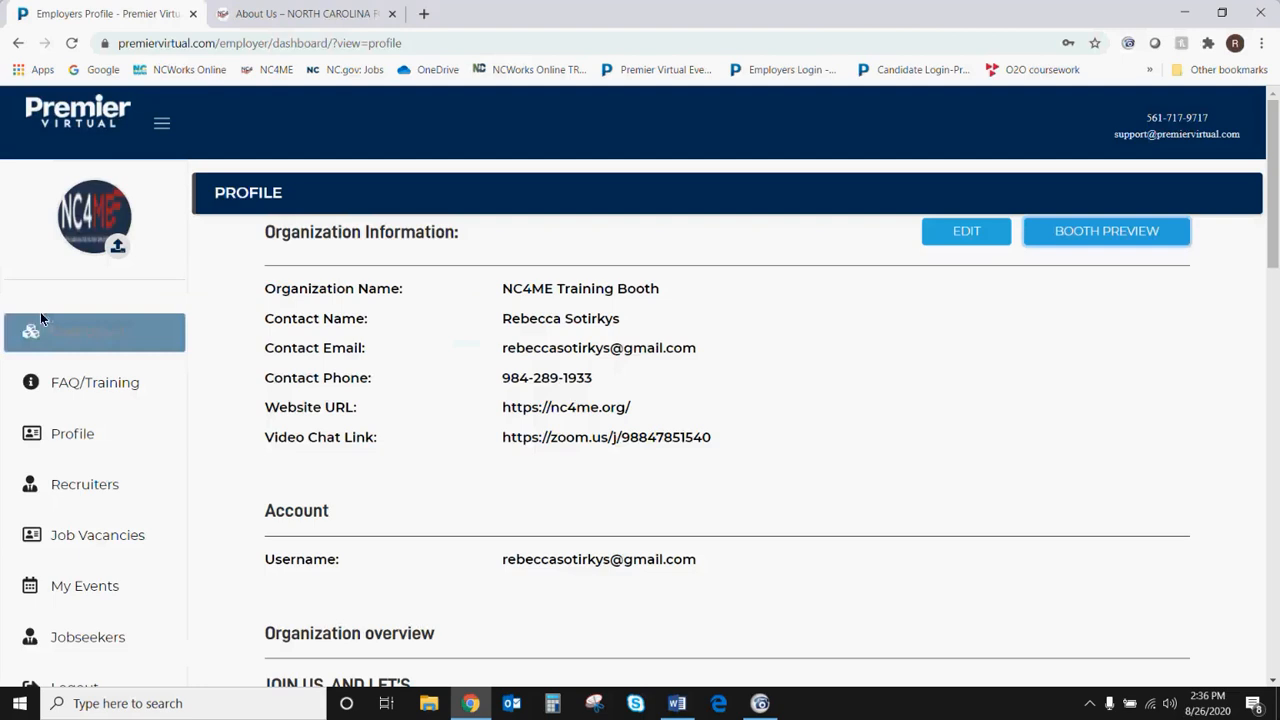
- Open FAQ/Training from the dashboard and read through the training videos list, profile setup answers and recruiter setup section
click(66, 333)
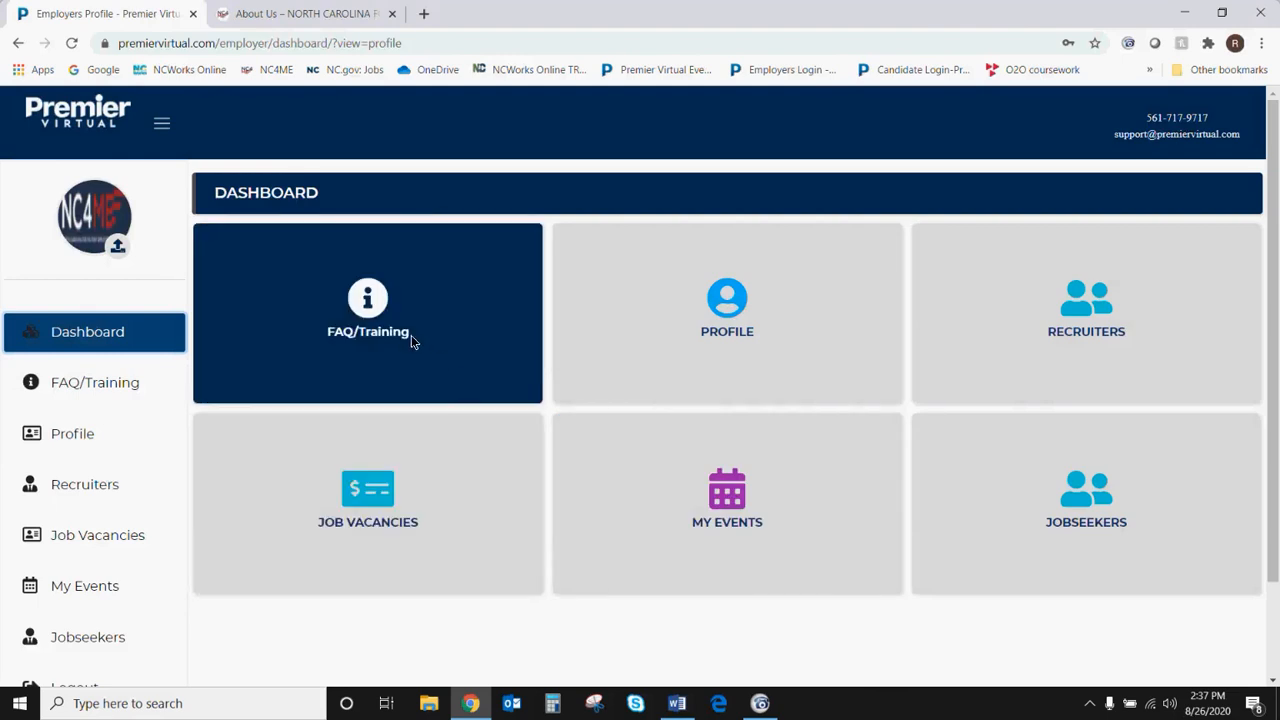
click(410, 335)
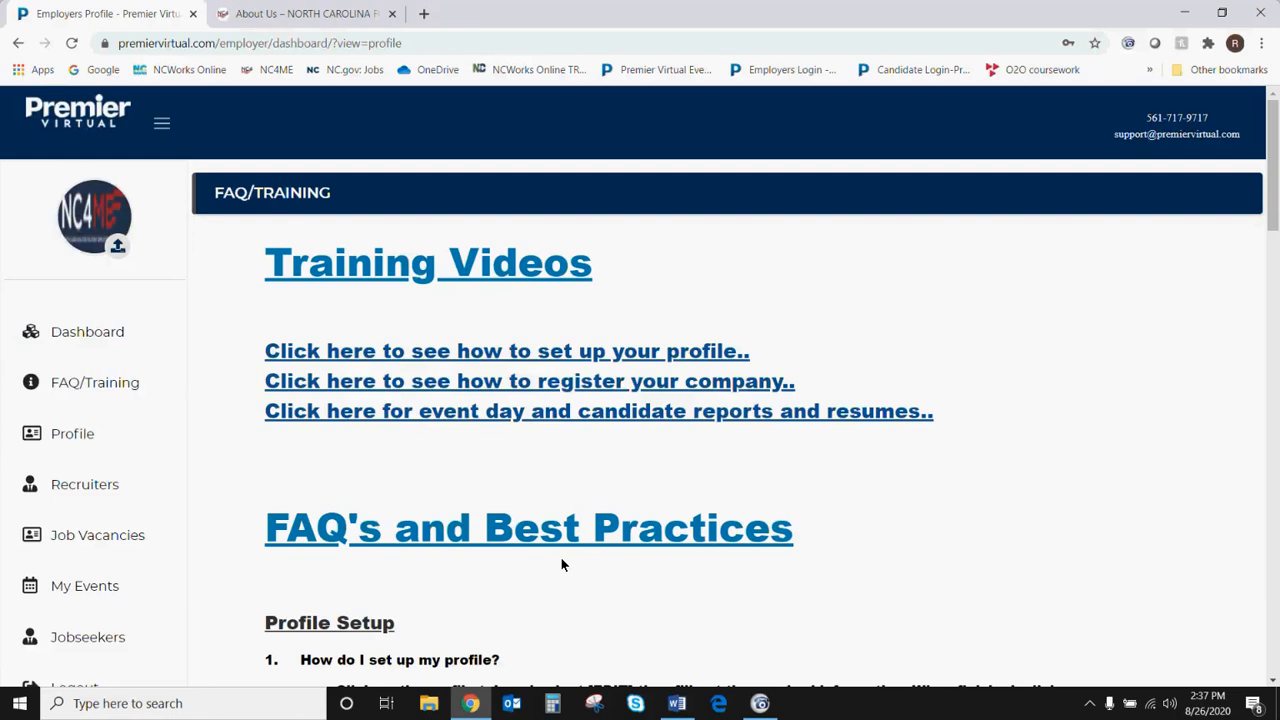
scroll(561, 565, down, 1)
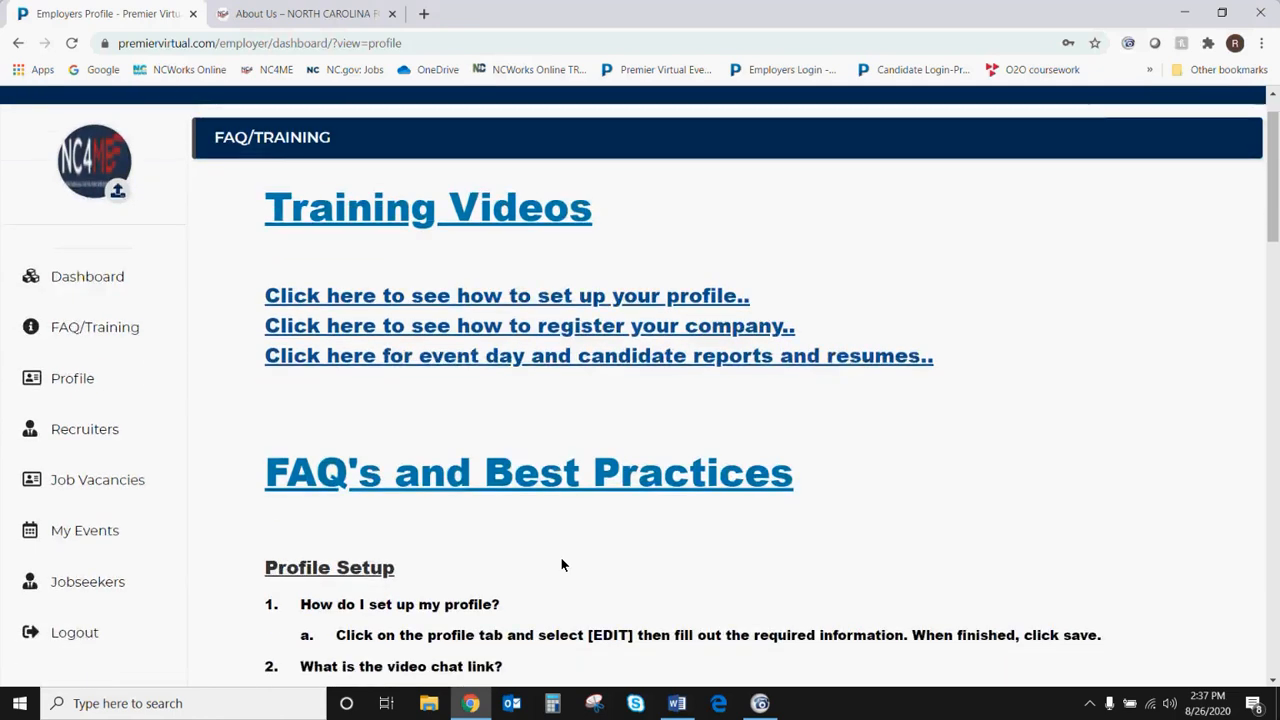
scroll(561, 565, down, 5)
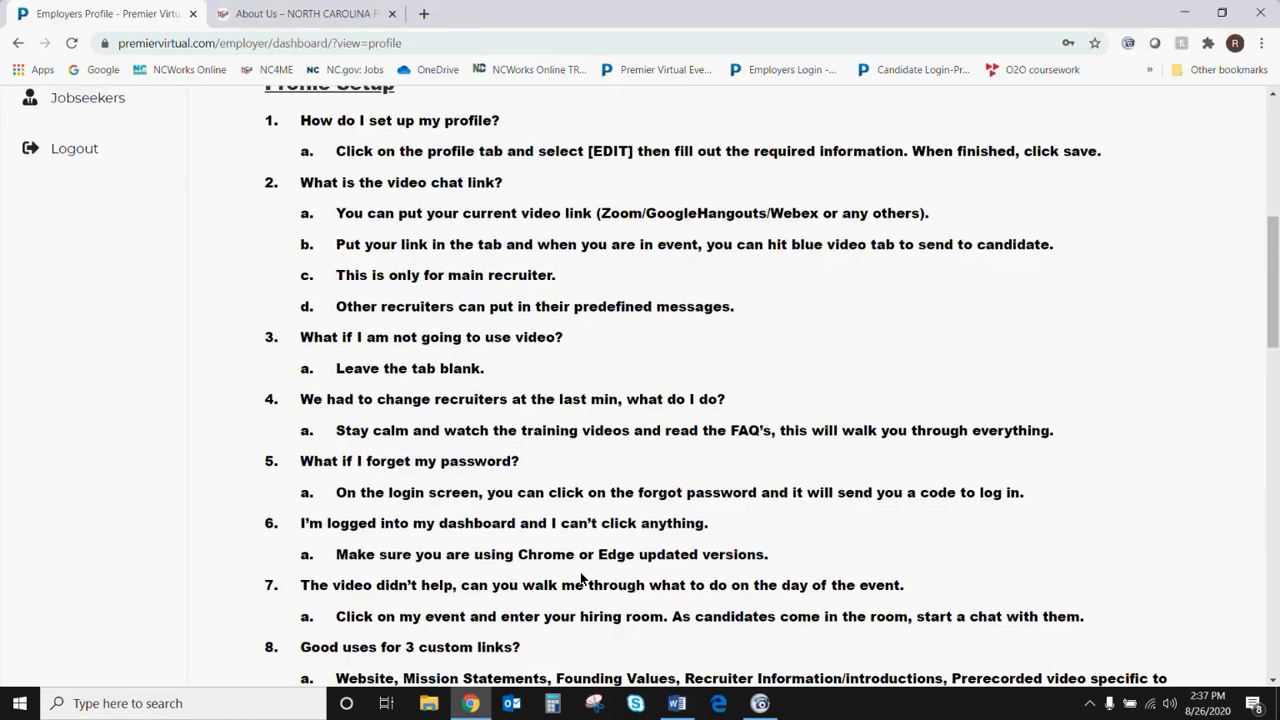
scroll(581, 578, down, 4)
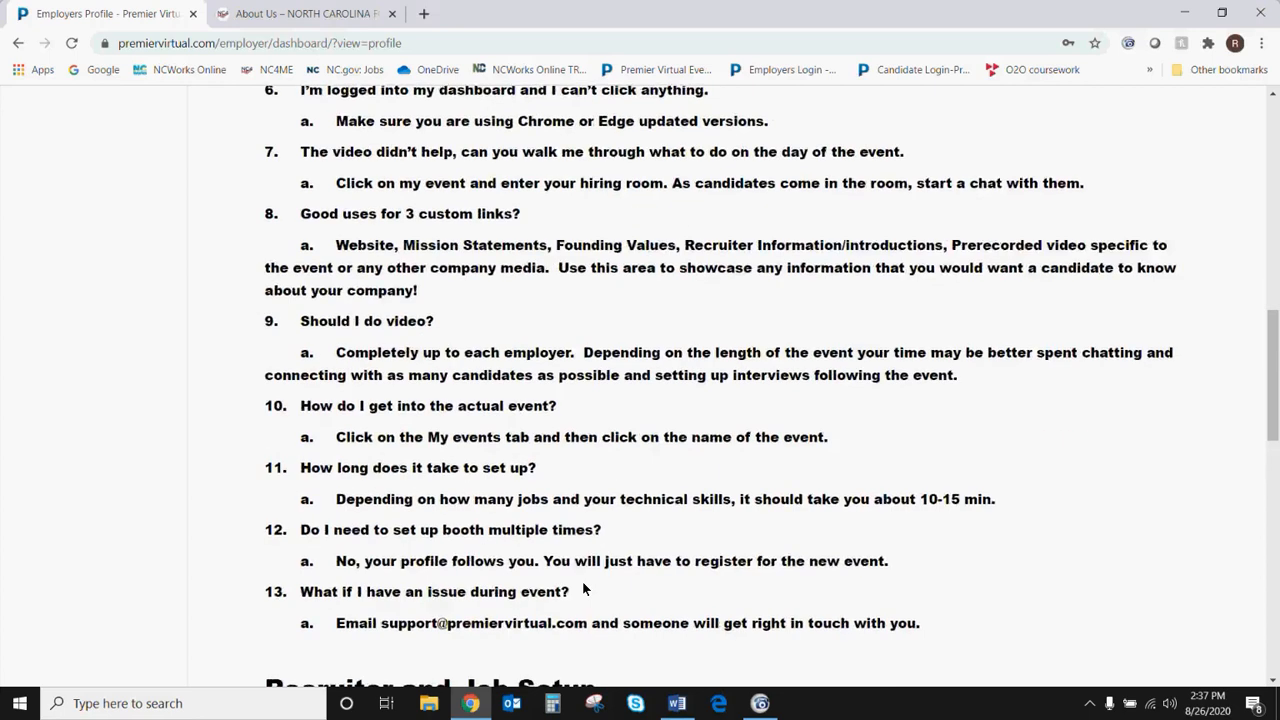
scroll(582, 591, down, 3)
scroll(584, 588, up, 2)
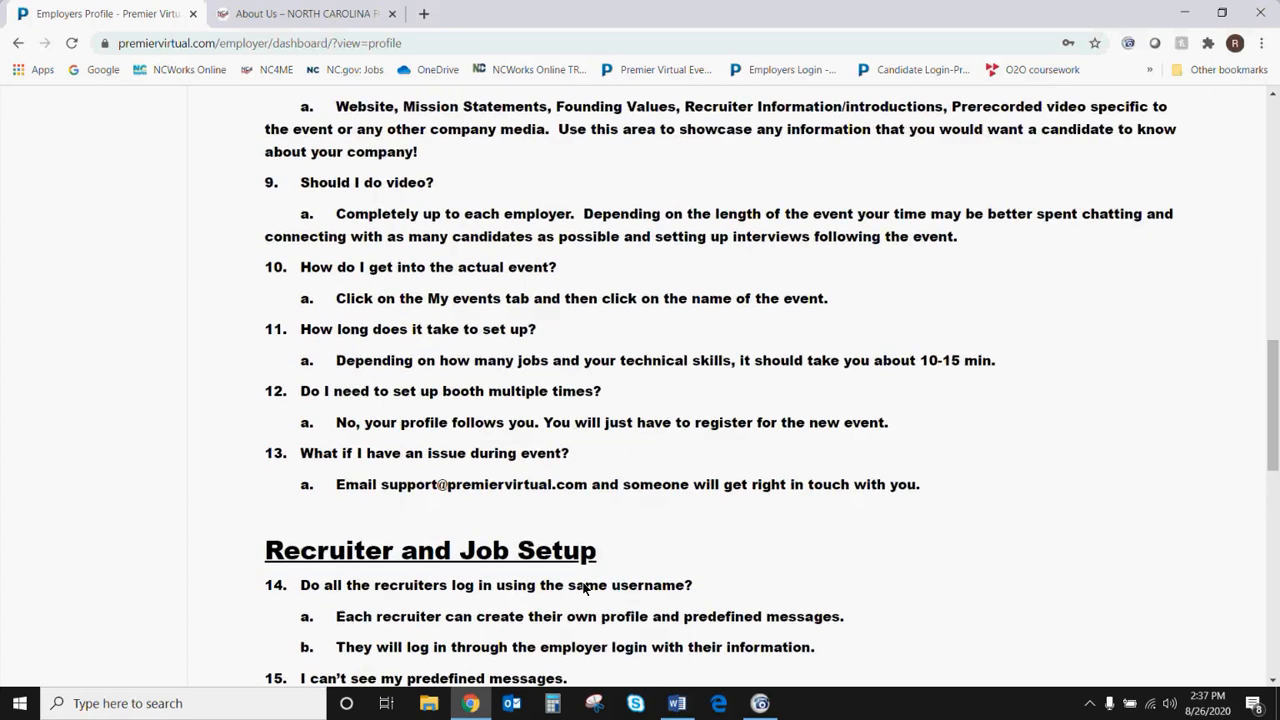
scroll(582, 588, up, 3)
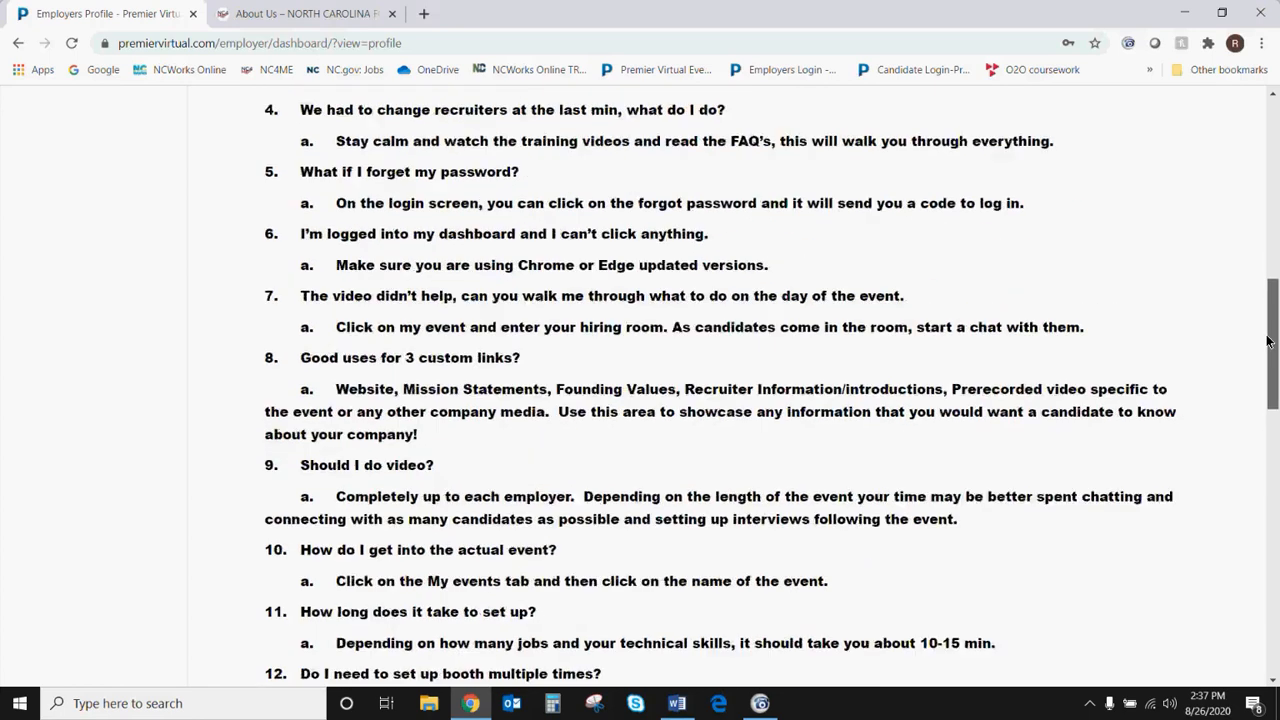
drag(1267, 341, 1261, 150)
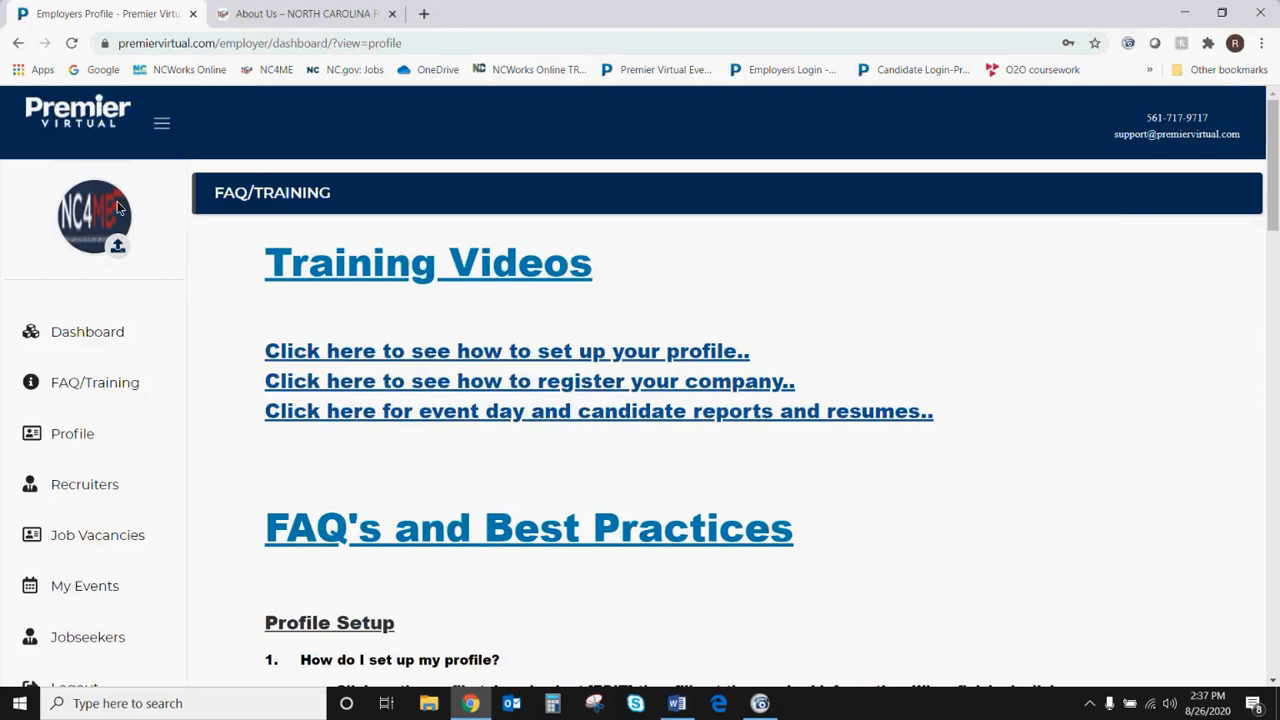
- Return to the employer login page, sign back in with the prefilled credentials, and open the recruiters list
click(18, 43)
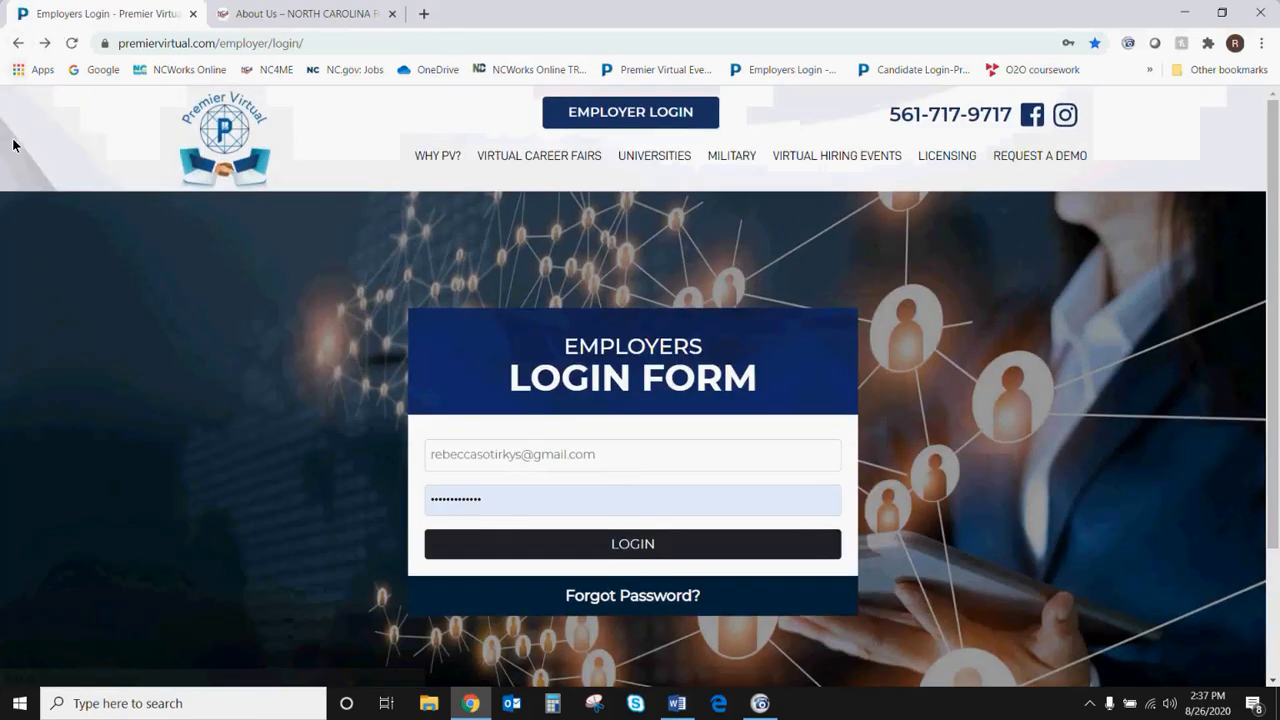
click(621, 545)
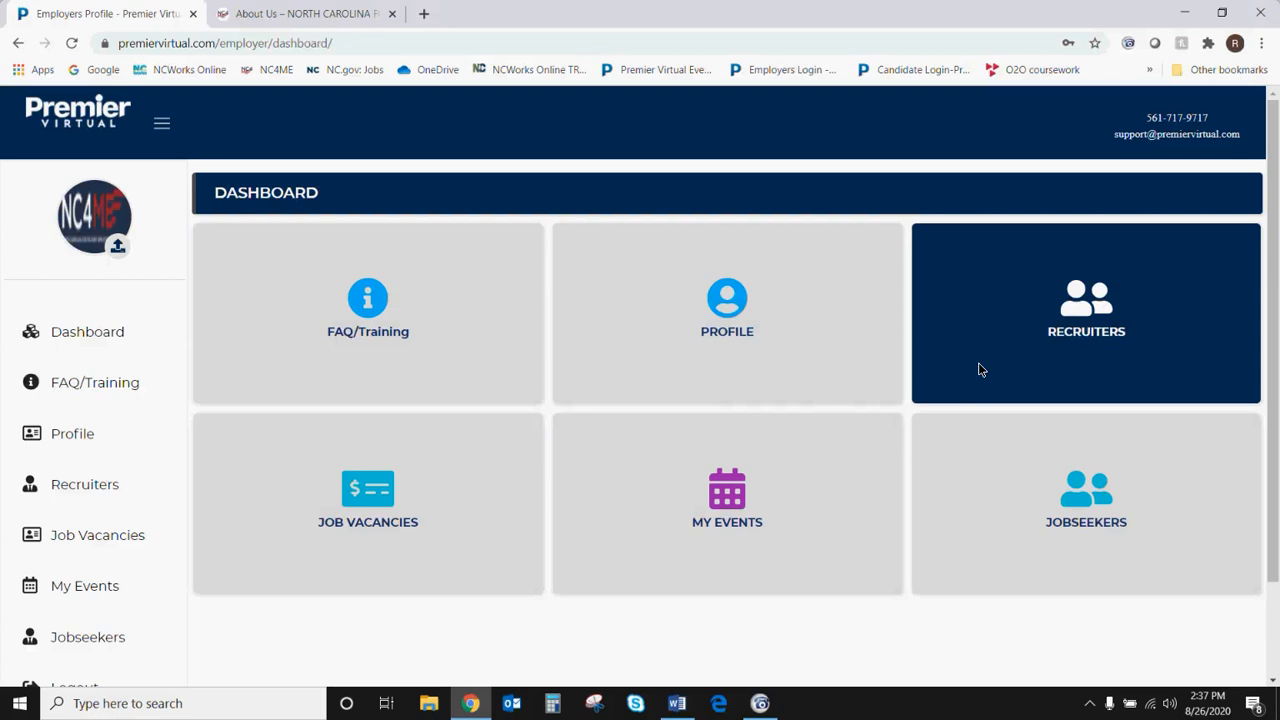
click(1090, 334)
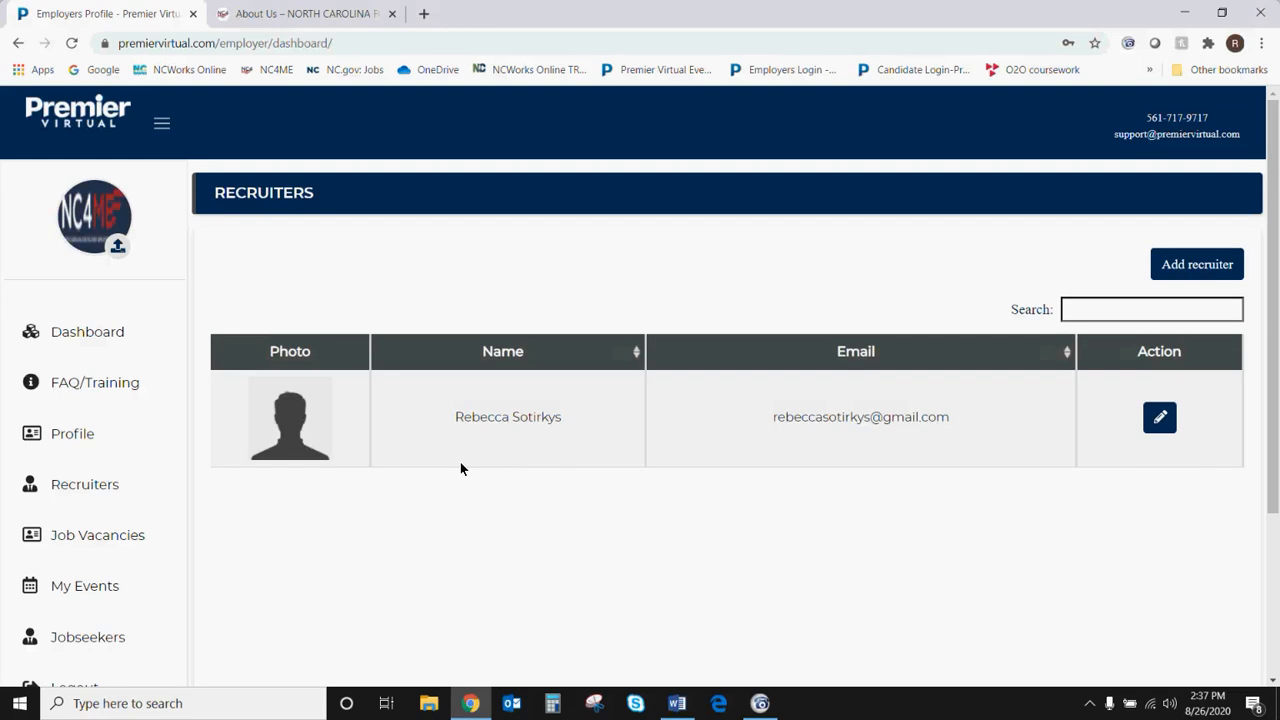
- Add the message "I am currently in an interview and will reach out as soon as I finish." to the existing recruiter and save
click(1162, 419)
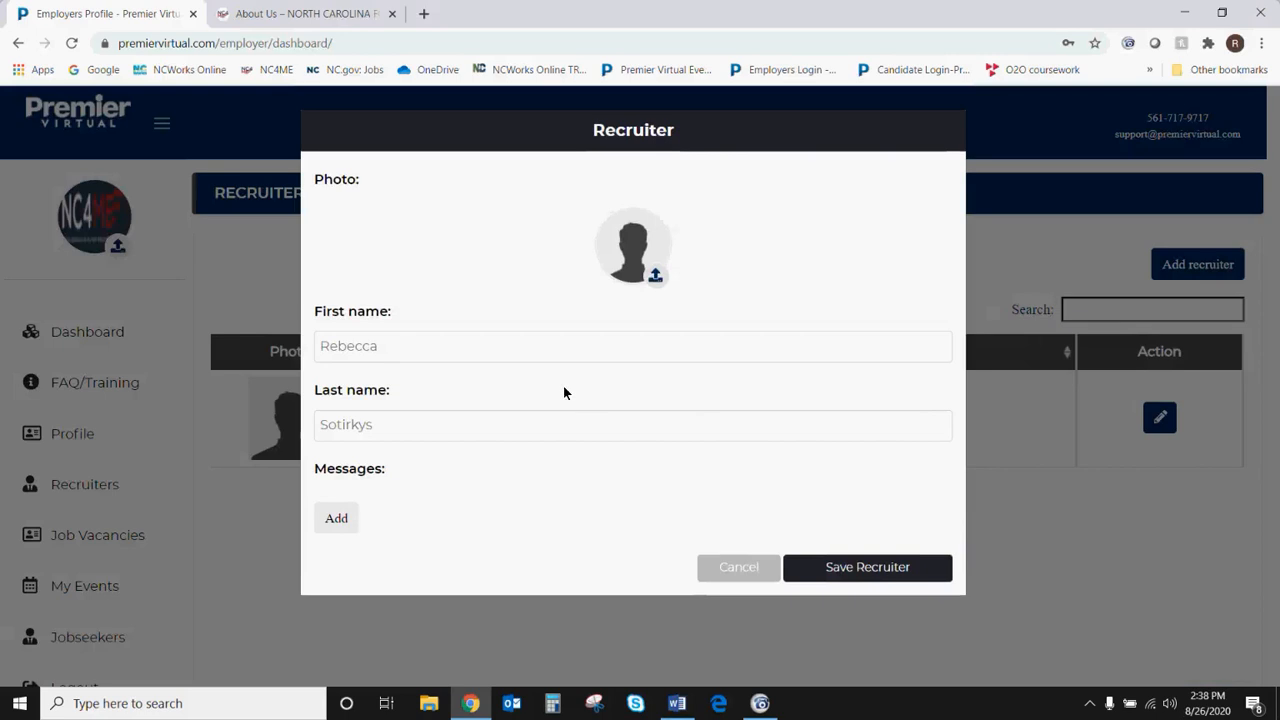
click(345, 525)
click(395, 516)
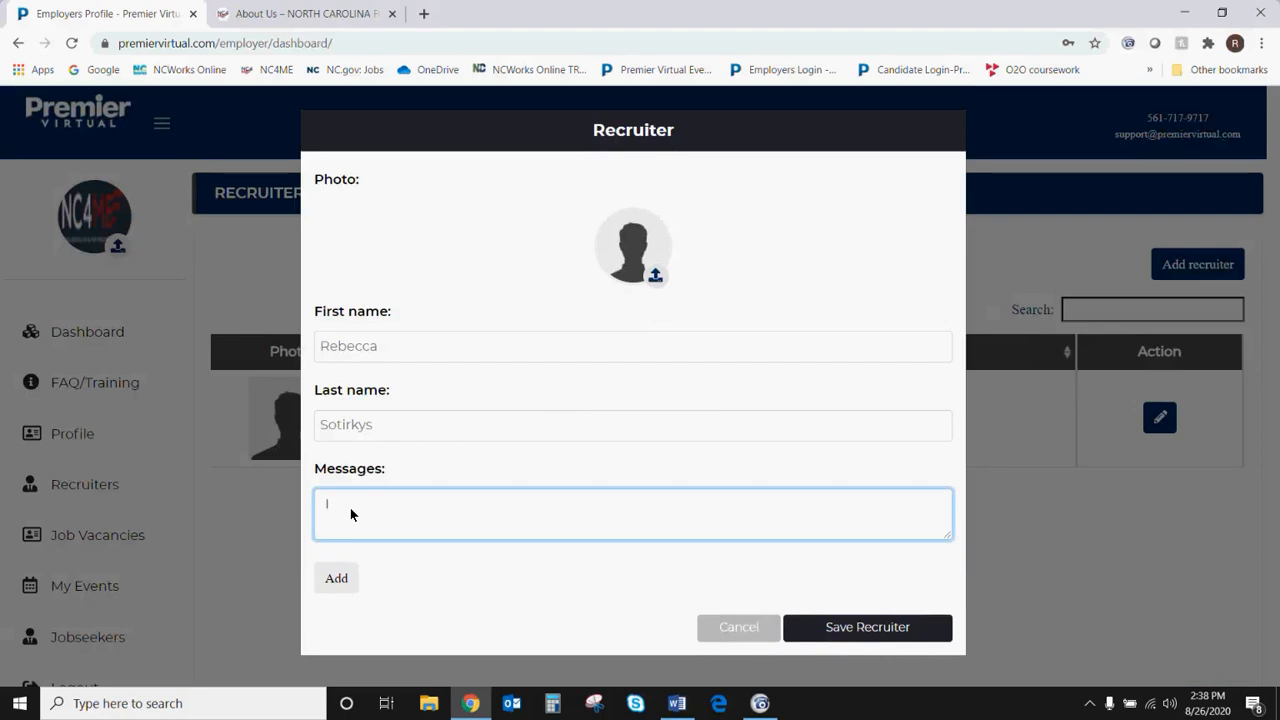
text(I am curretntly in an interview and wi)
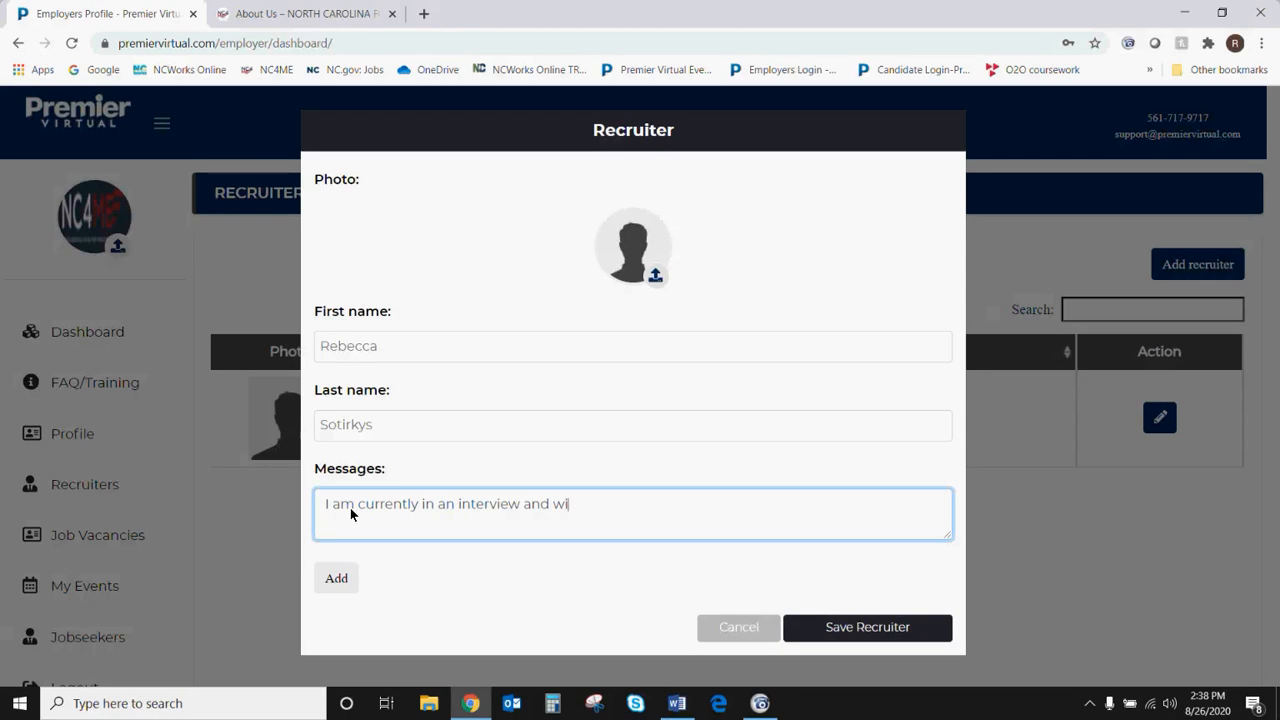
text(ll readh ba)
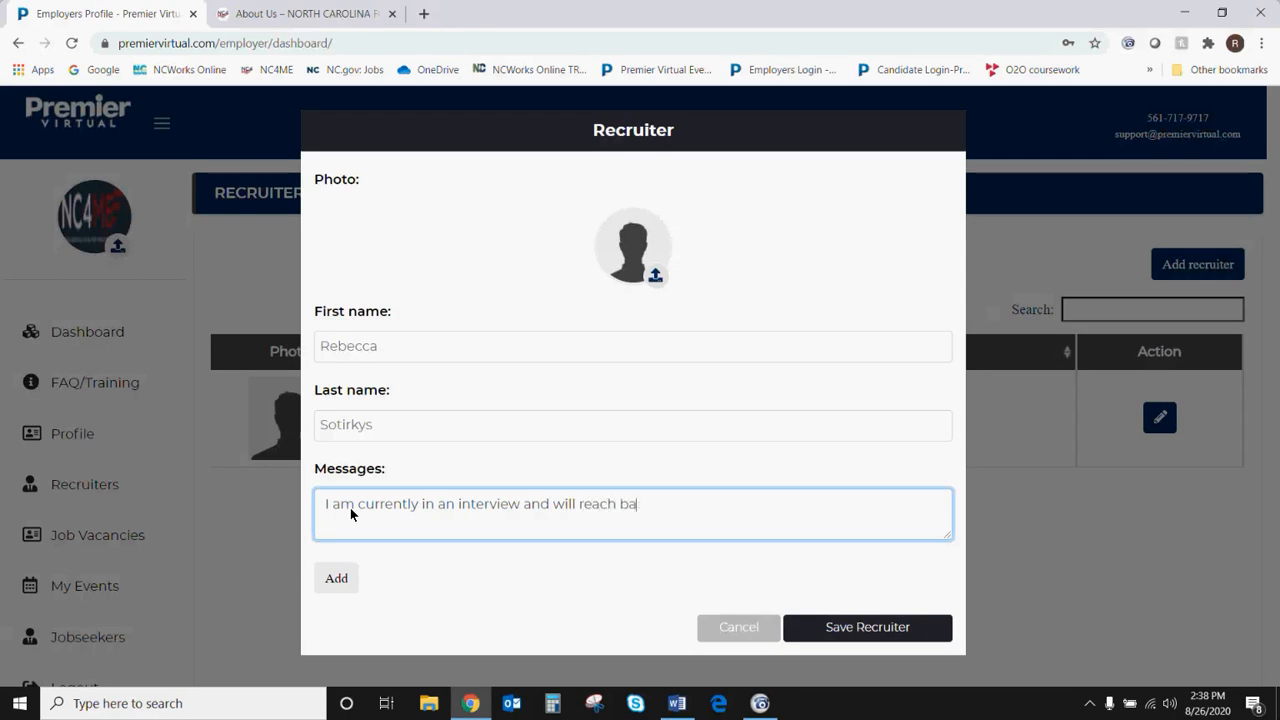
key(BackSpace)
key(BackSpace)
text(out as soon as I finish.)
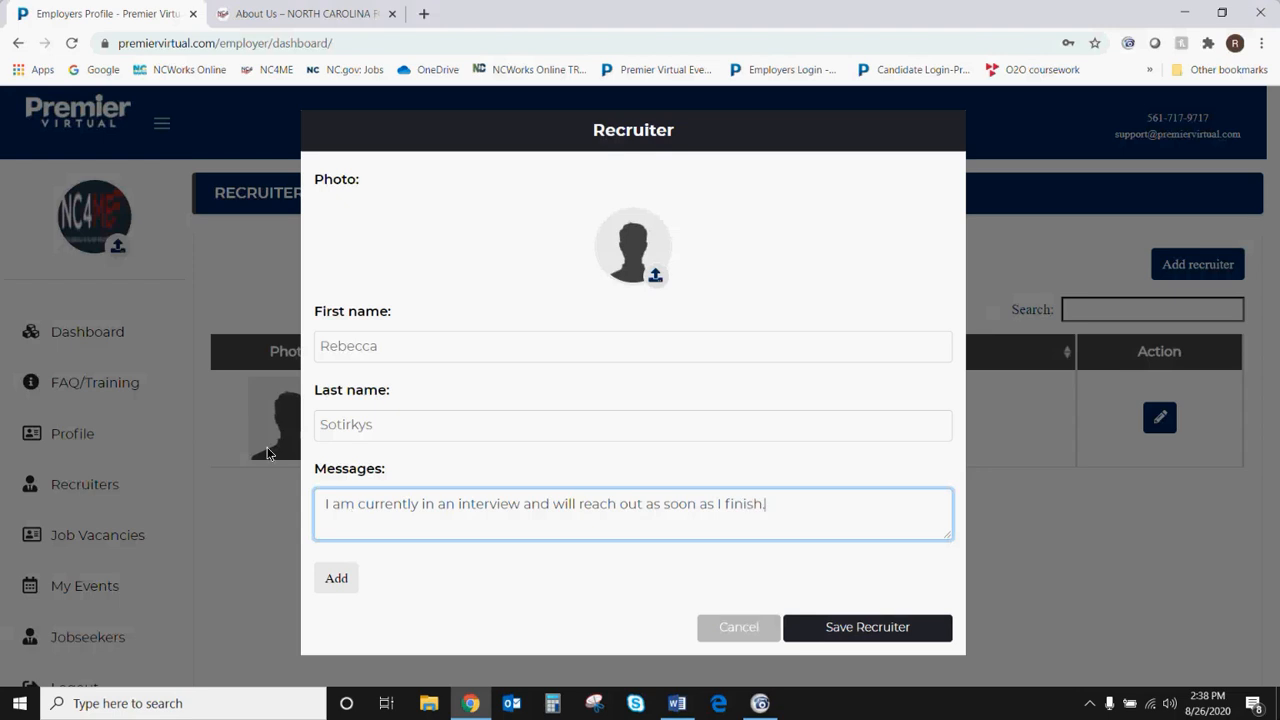
click(857, 622)
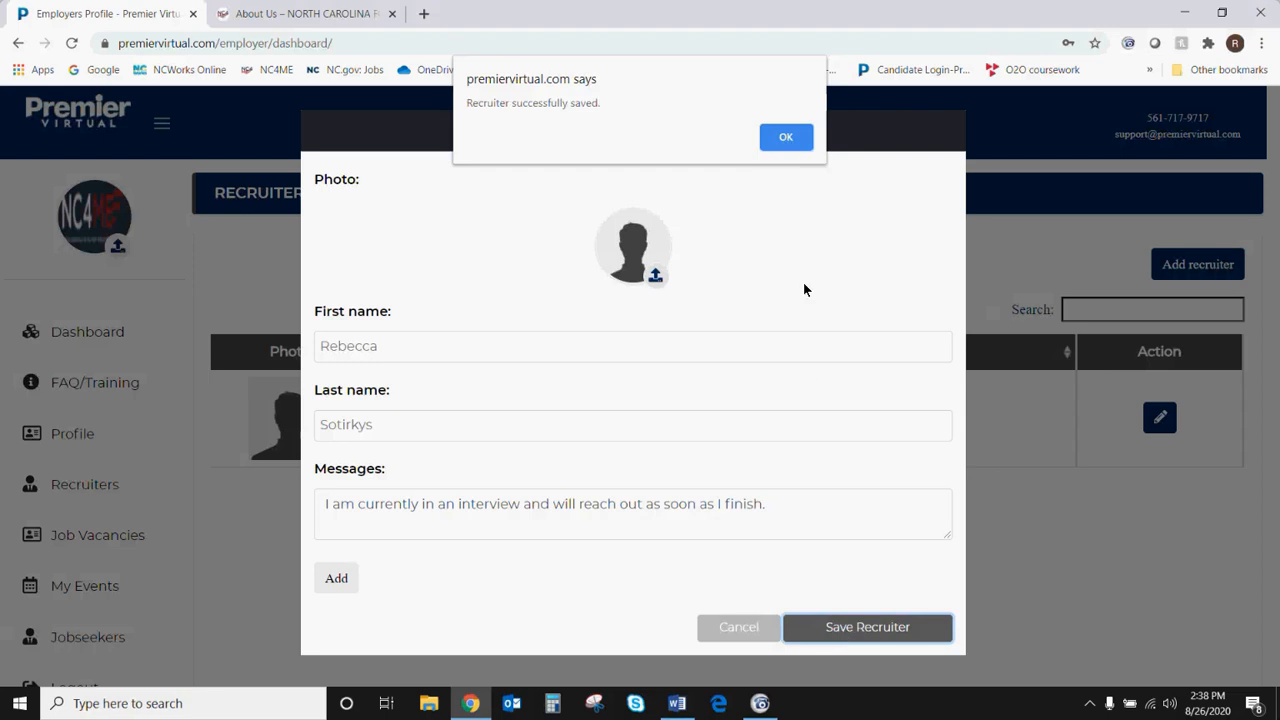
click(803, 140)
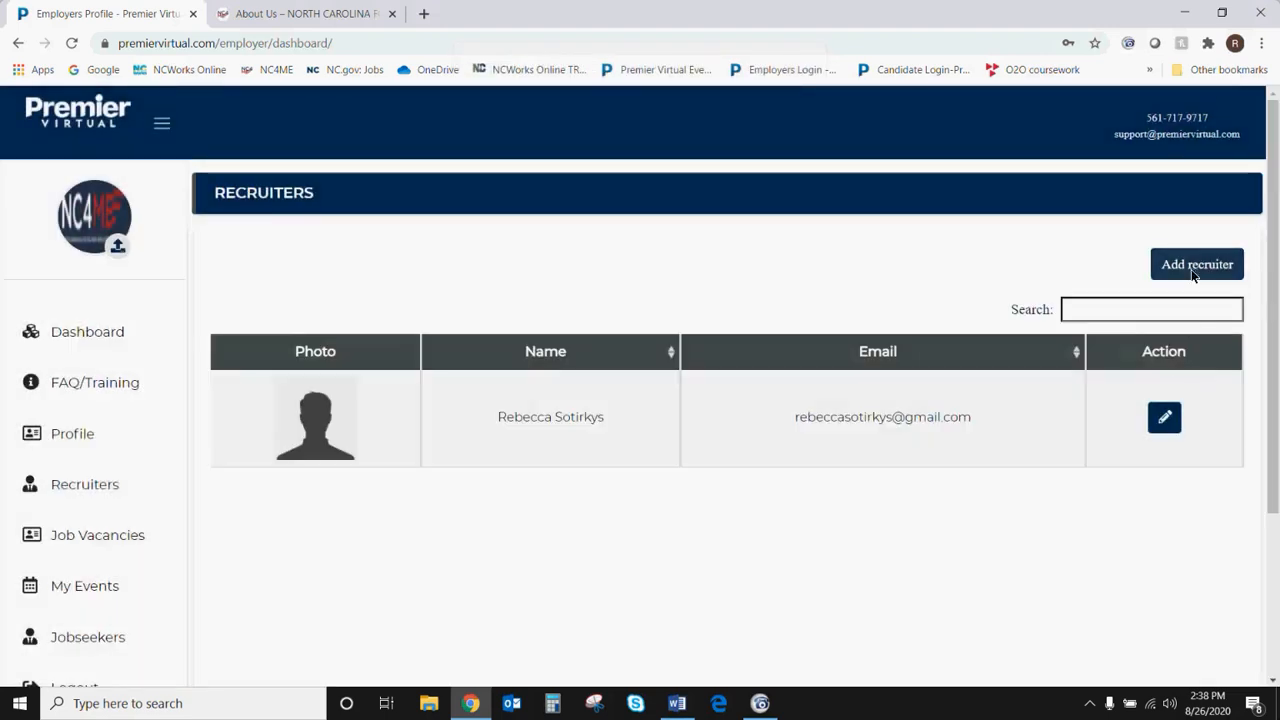
- Review the blank form for adding another recruiter, including its messages section, and close it without saving
click(1194, 264)
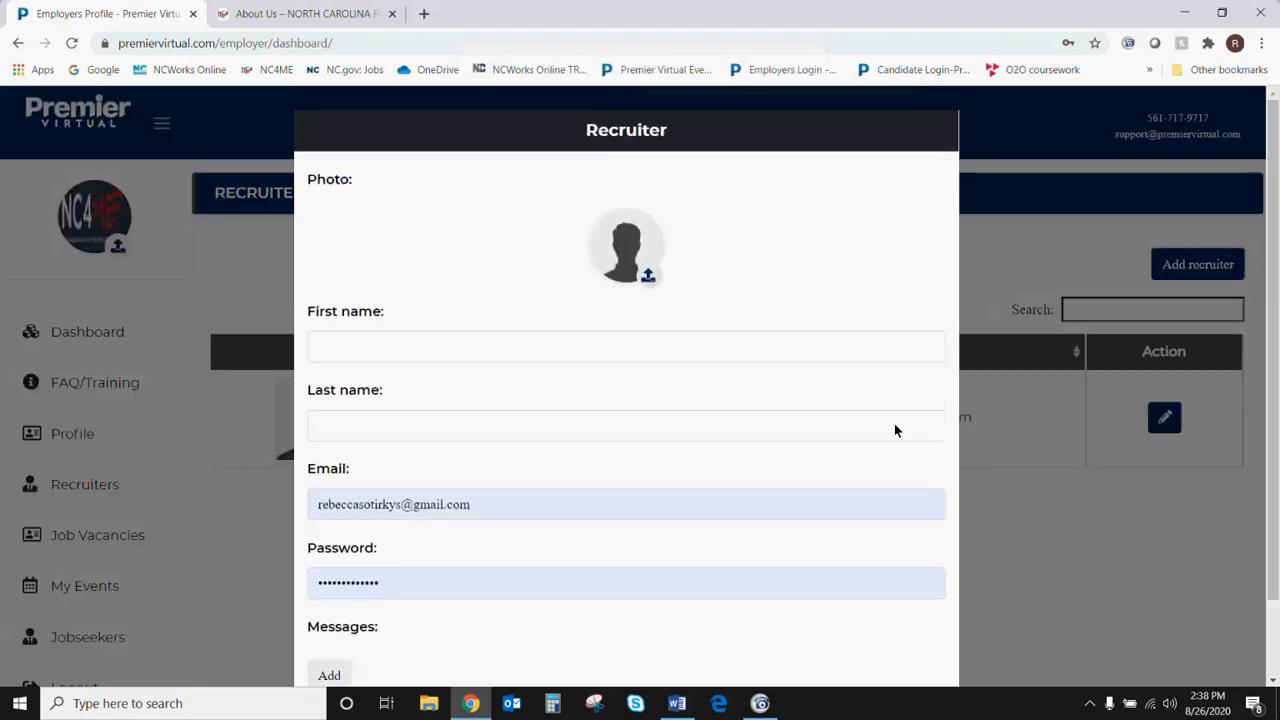
scroll(815, 424, down, 2)
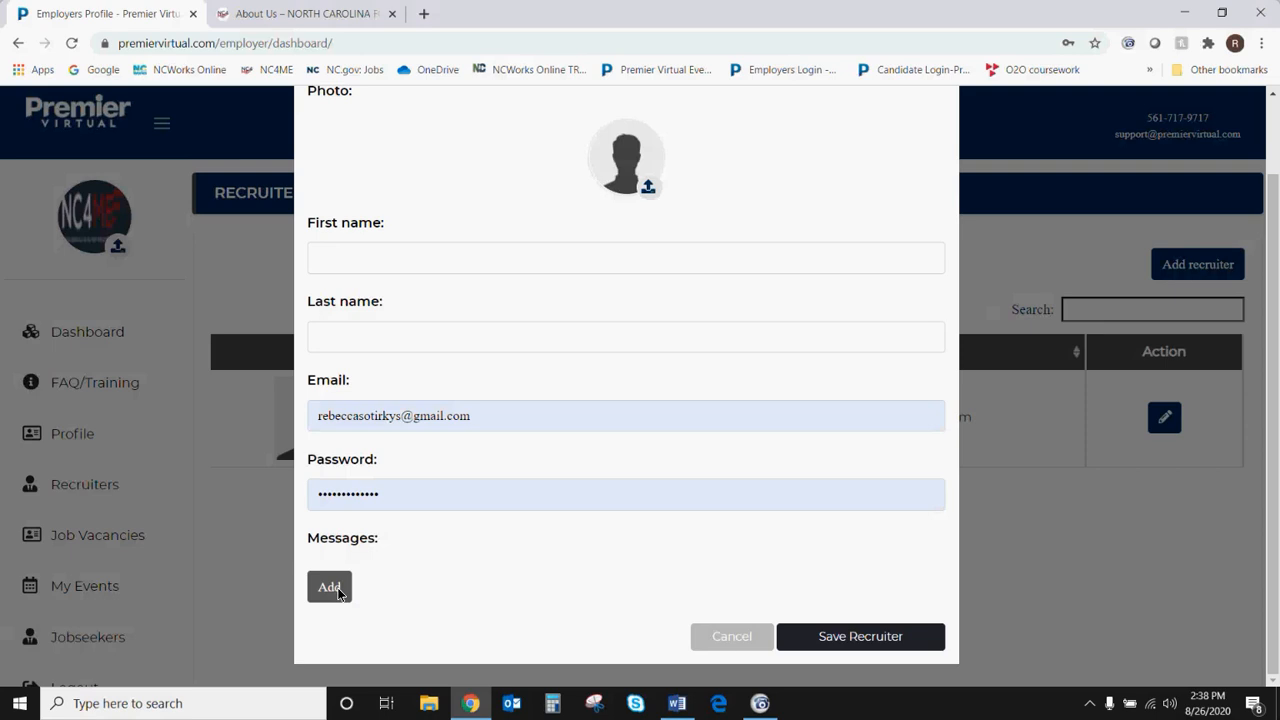
click(714, 645)
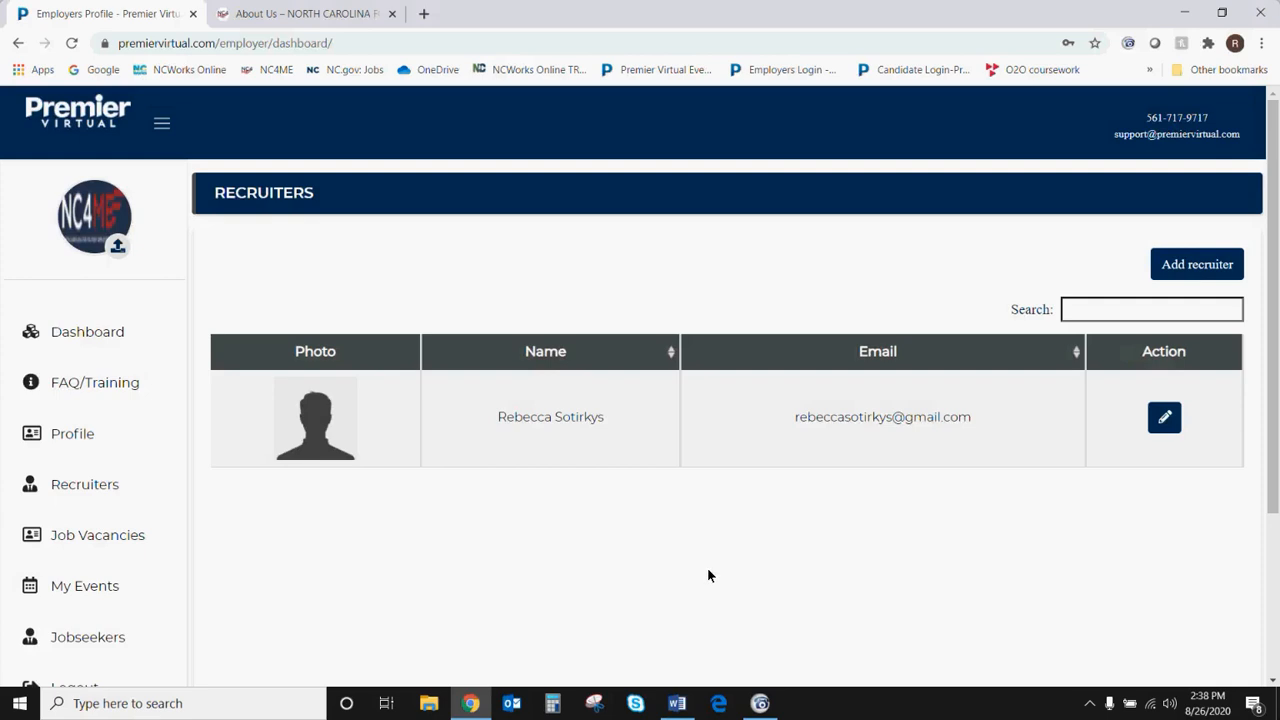
- Open the job vacancies from the dashboard and review the new-job form's title, city, vacancy count, targeted events and description fields
click(71, 344)
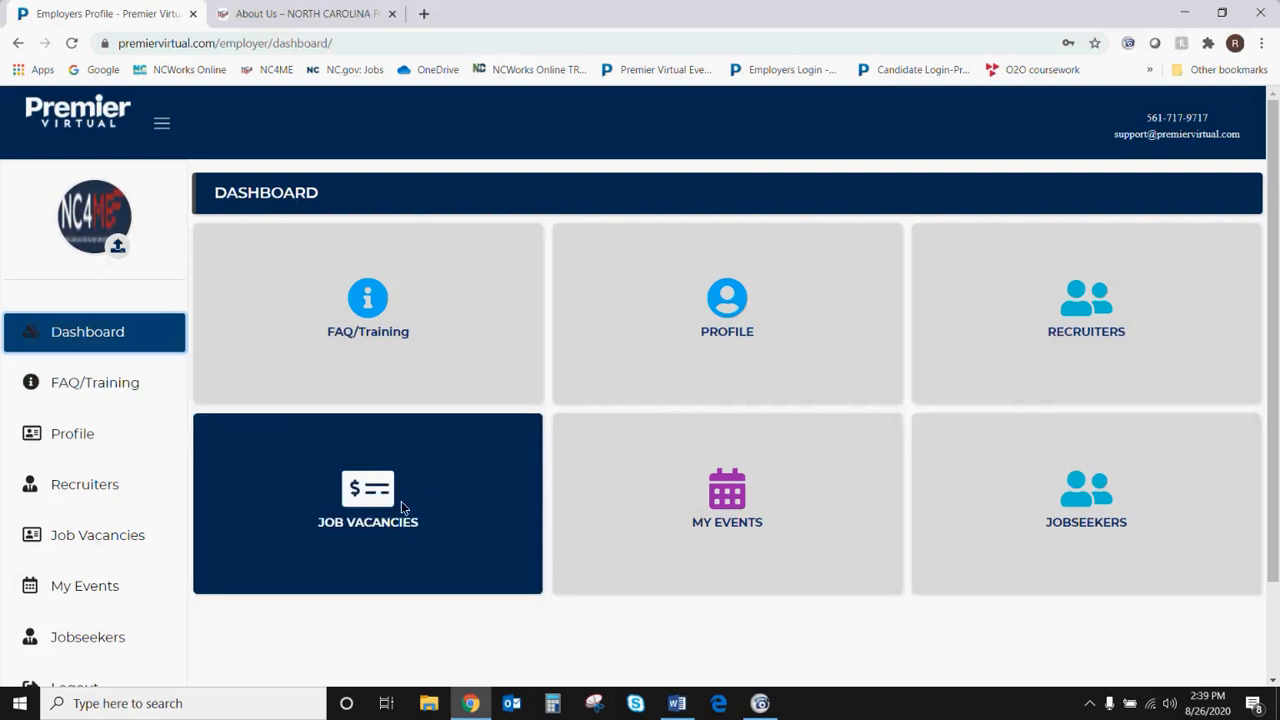
click(371, 487)
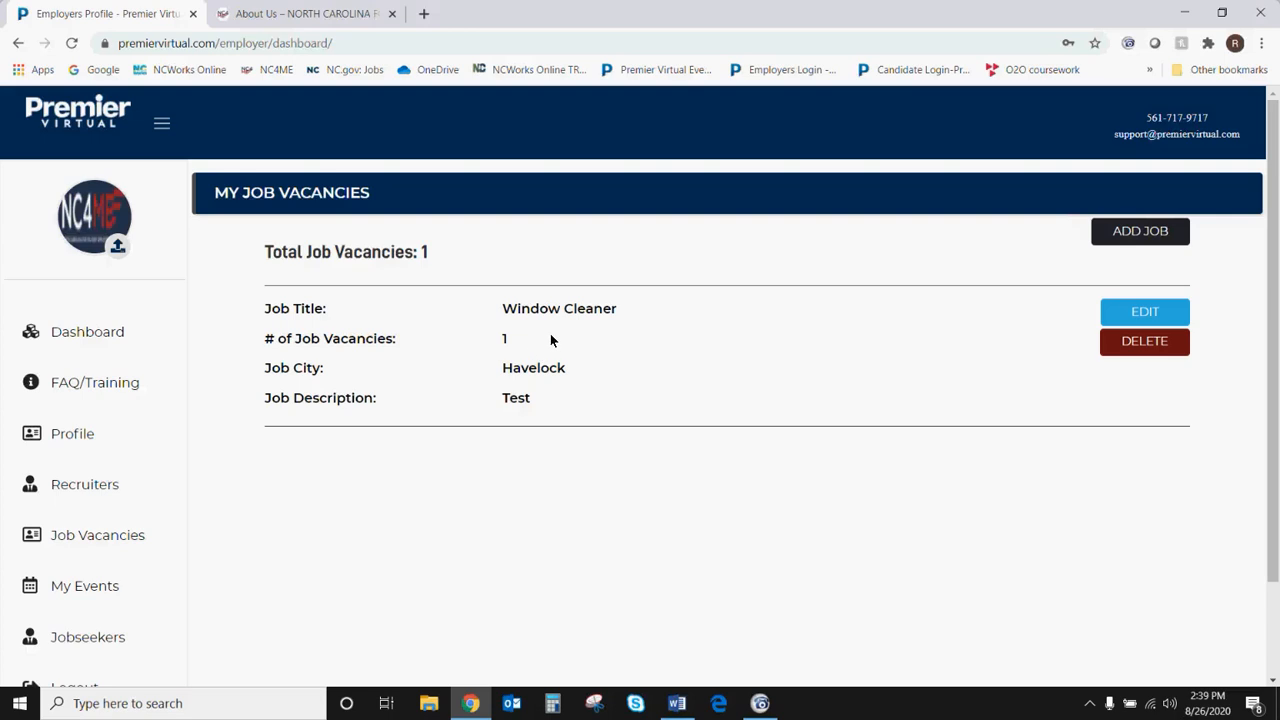
click(1129, 232)
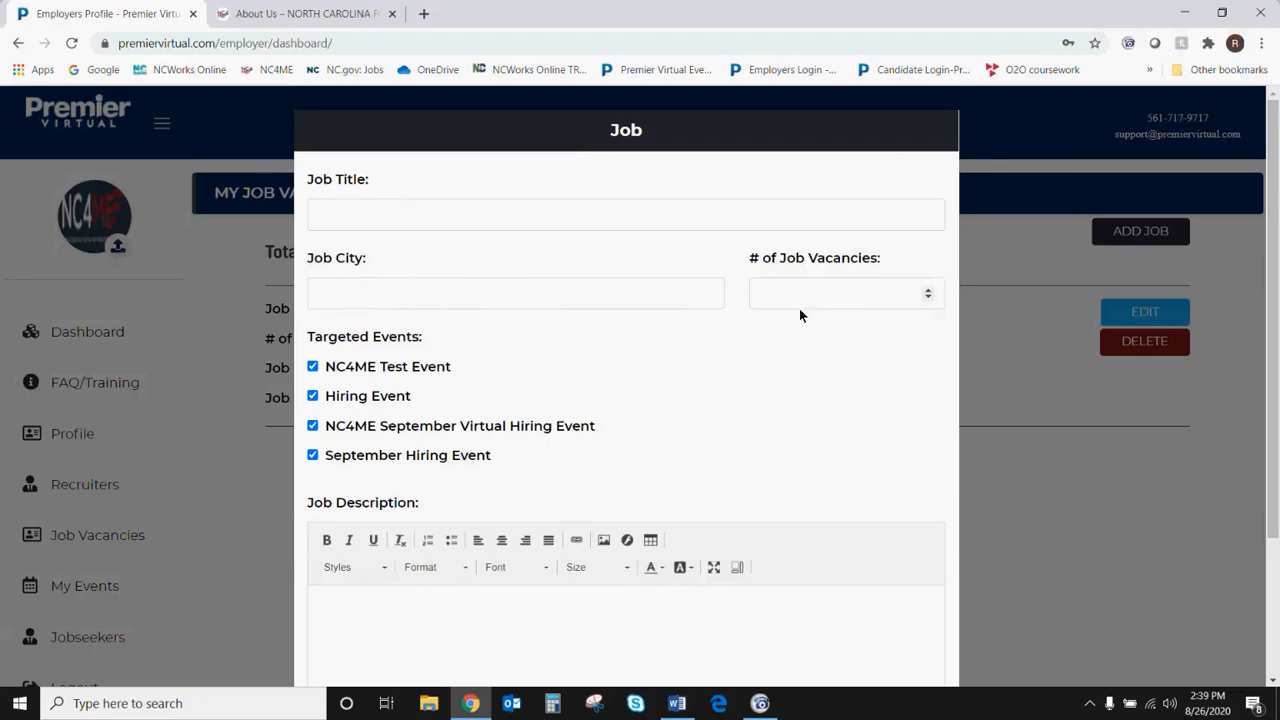
scroll(790, 302, down, 3)
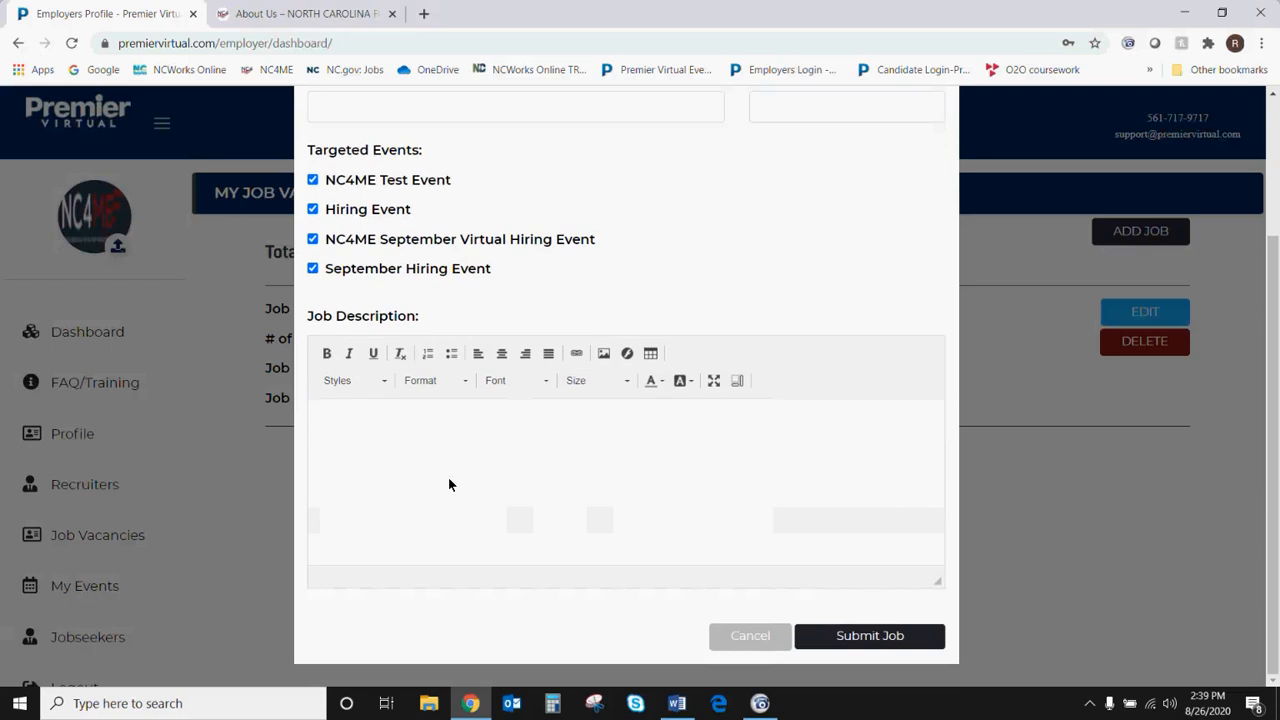
- Inspect the link settings available for the job description, dismiss them, and close the new-job form without submitting
click(580, 353)
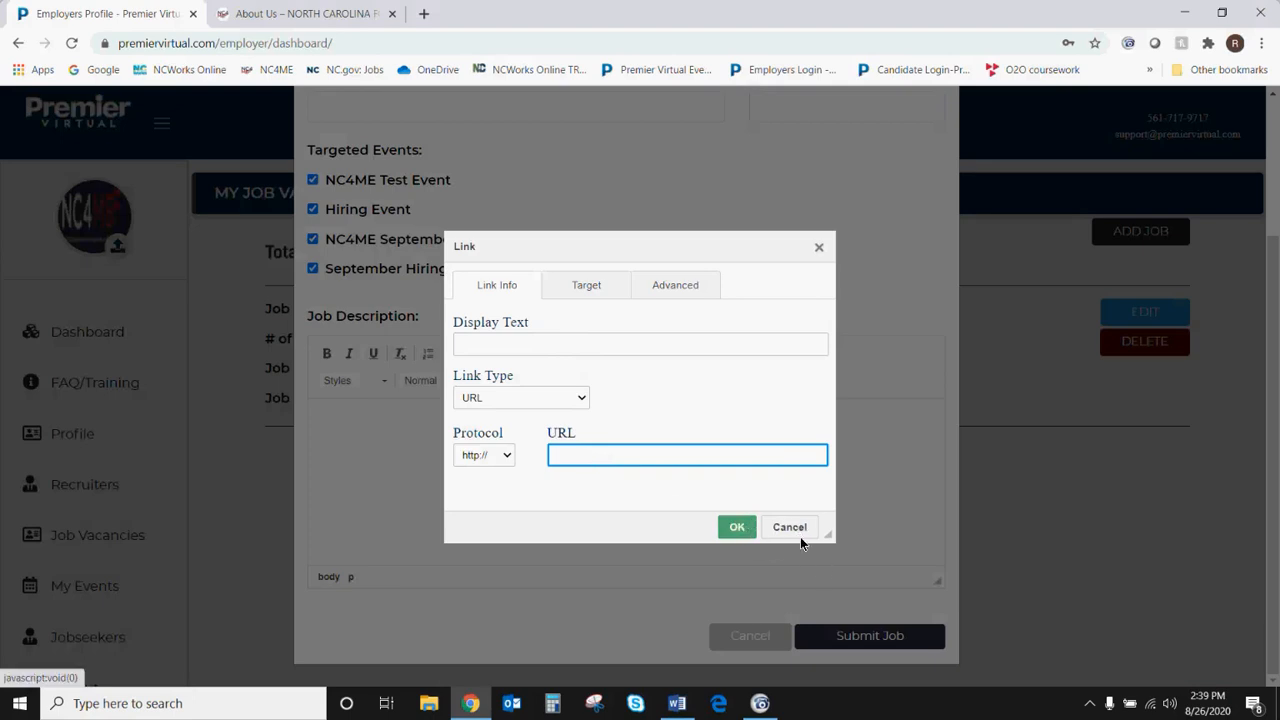
click(820, 247)
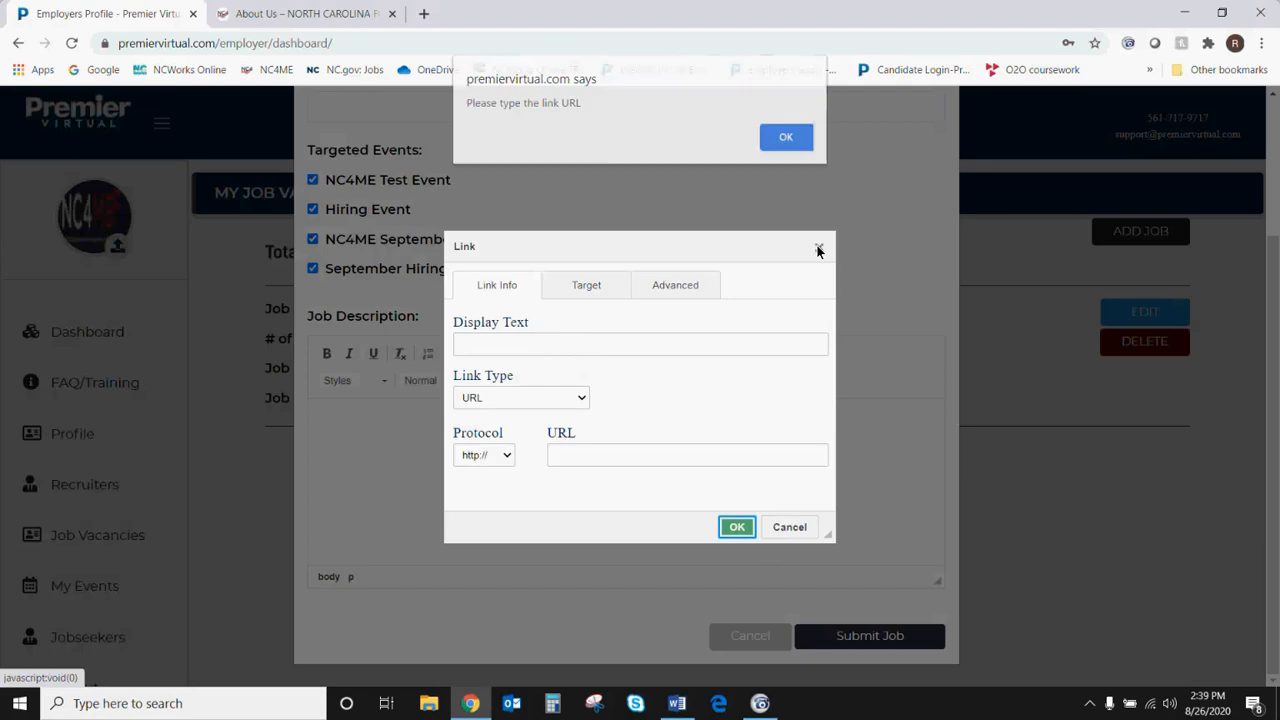
click(786, 138)
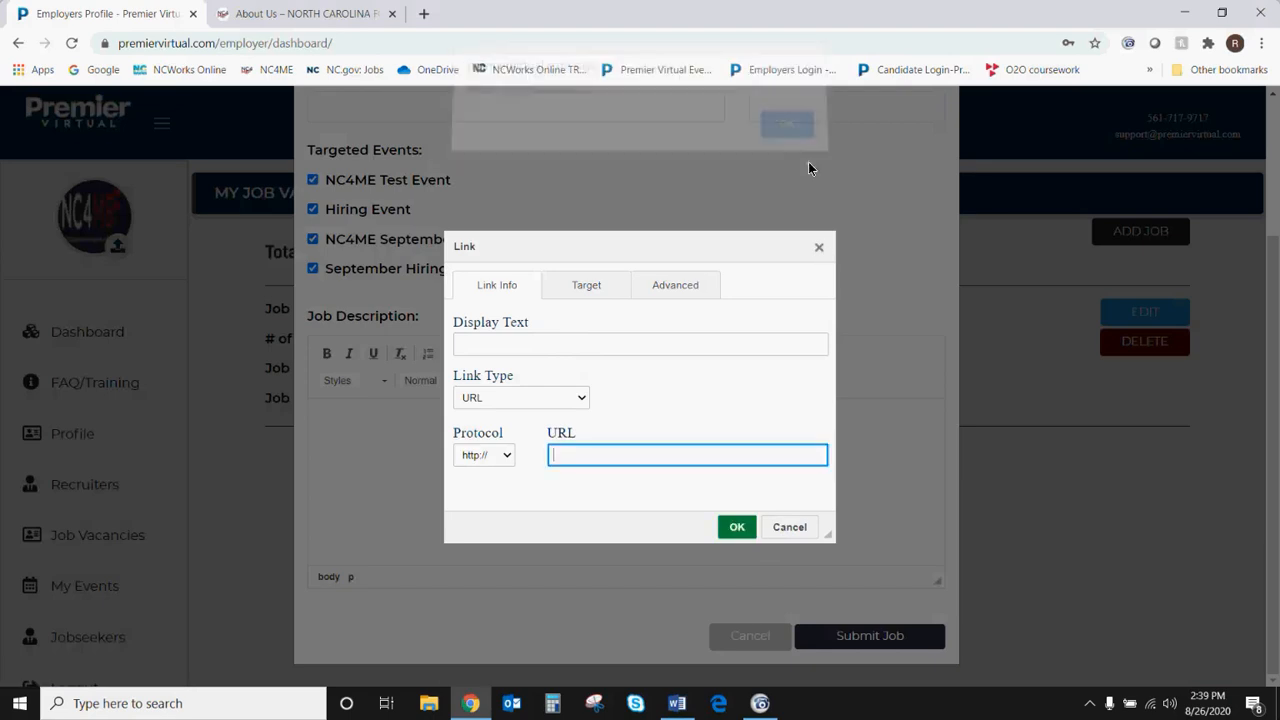
click(820, 247)
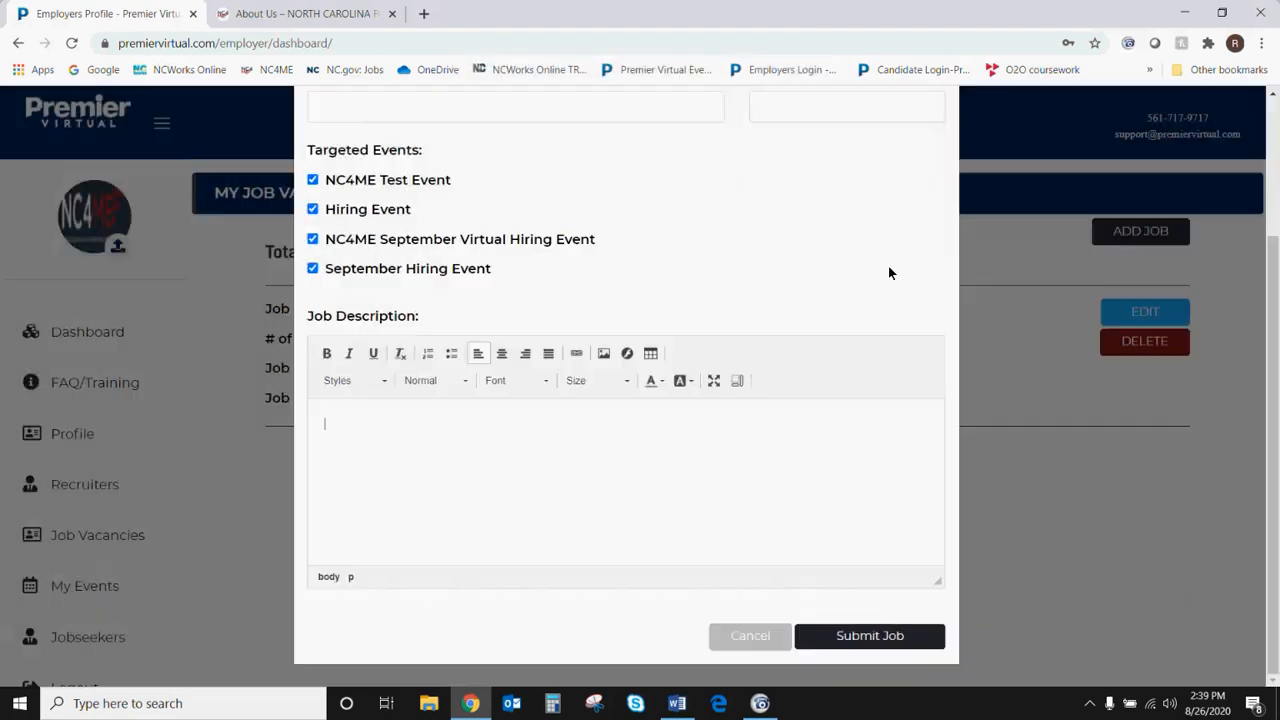
scroll(901, 278, up, 1)
scroll(899, 307, down, 3)
click(749, 640)
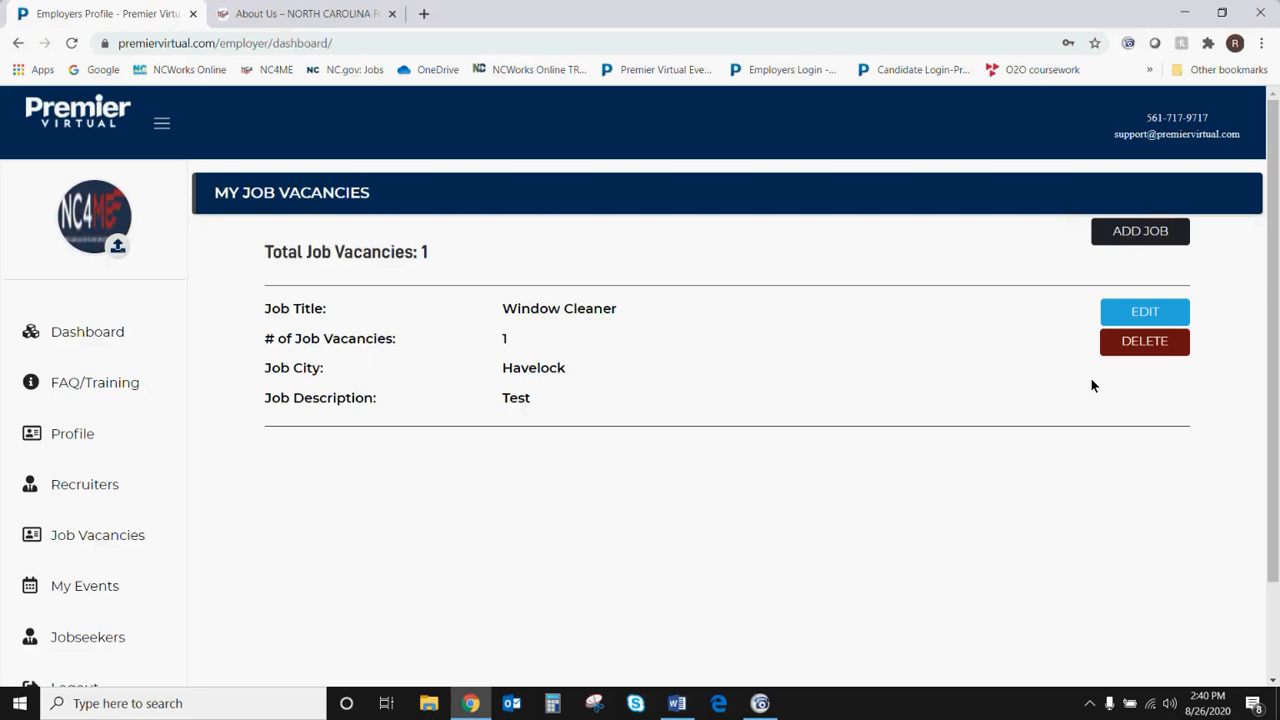
- Review the edit form of the Window Cleaner job, including its targeted events and description, and cancel without submitting
click(1121, 317)
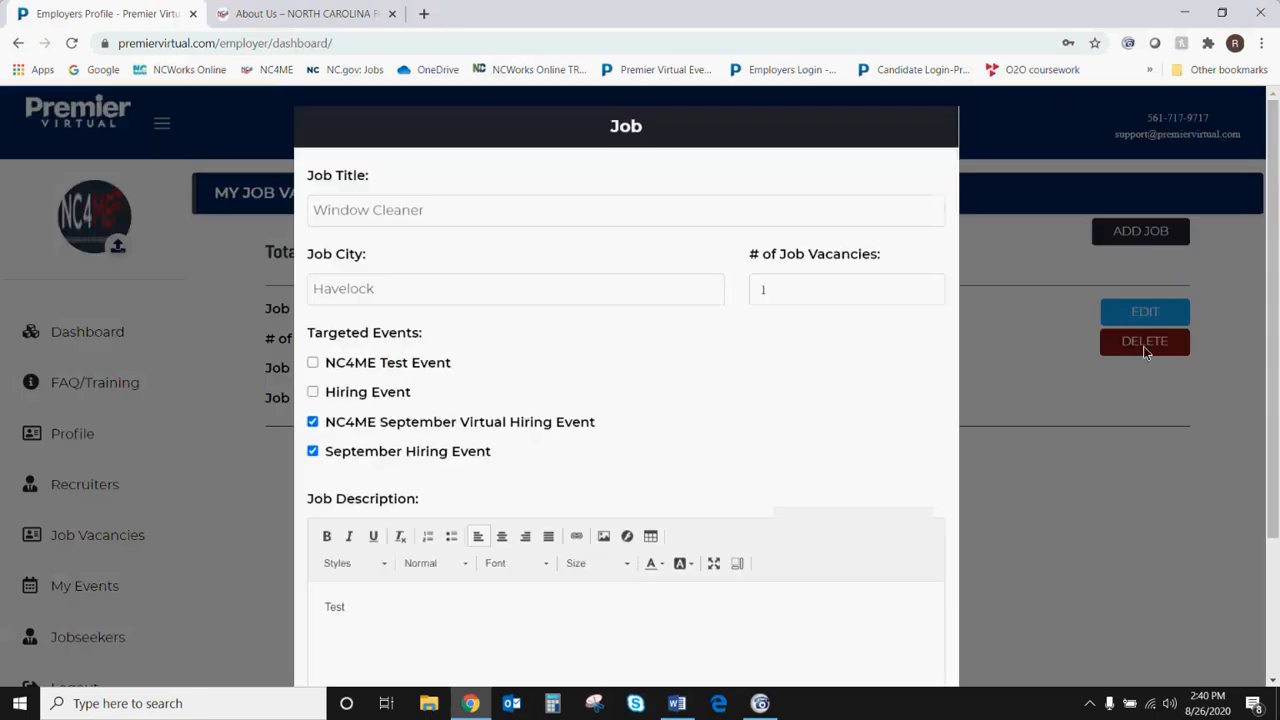
scroll(859, 445, down, 1)
scroll(859, 445, down, 4)
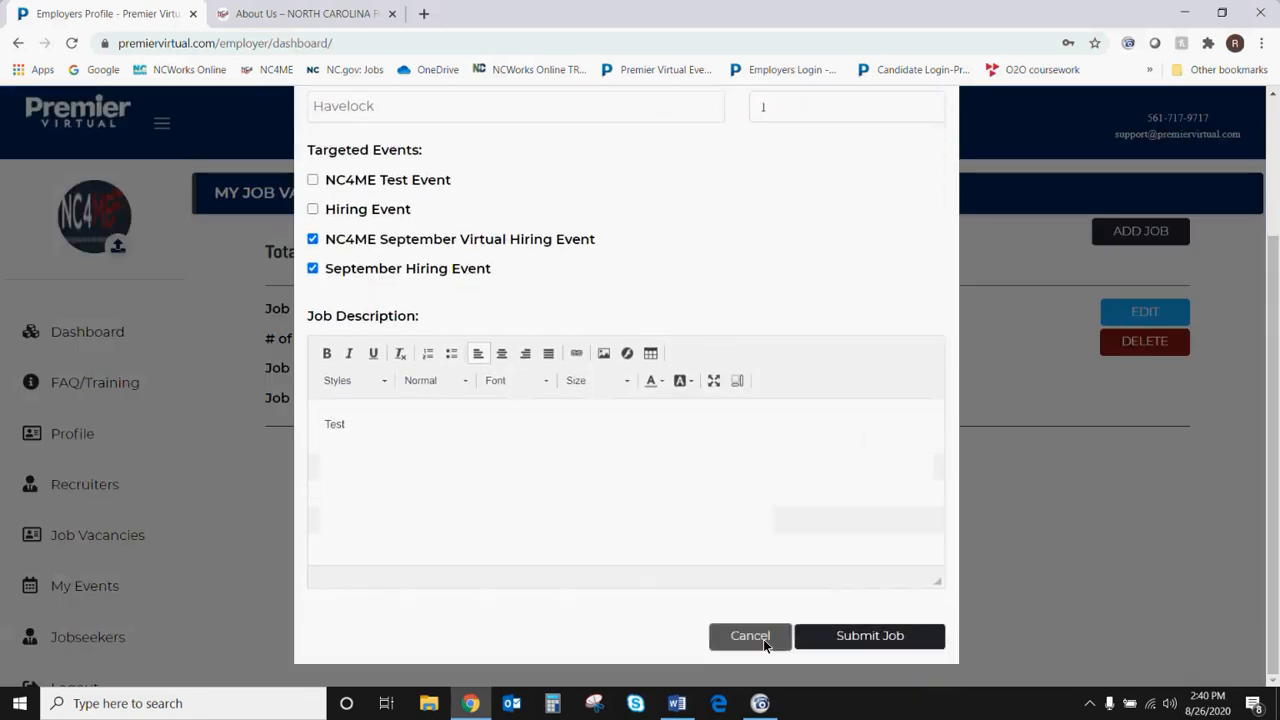
click(763, 639)
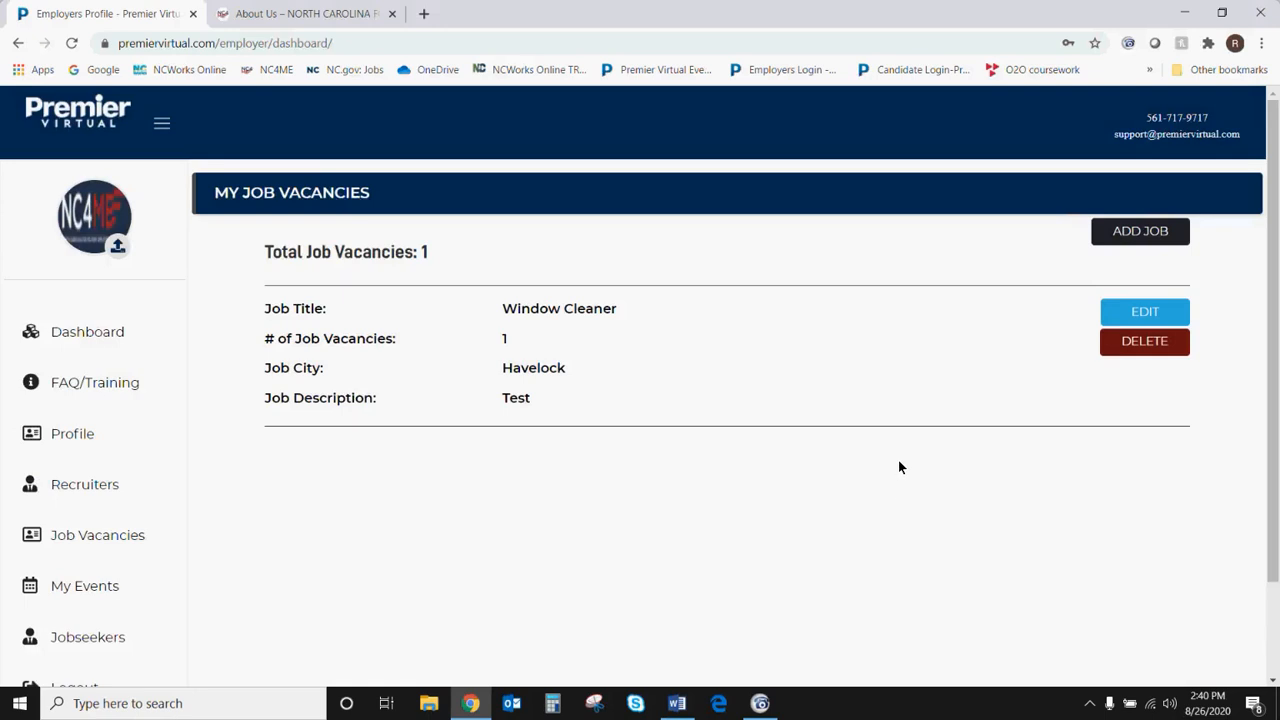
scroll(900, 467, down, 2)
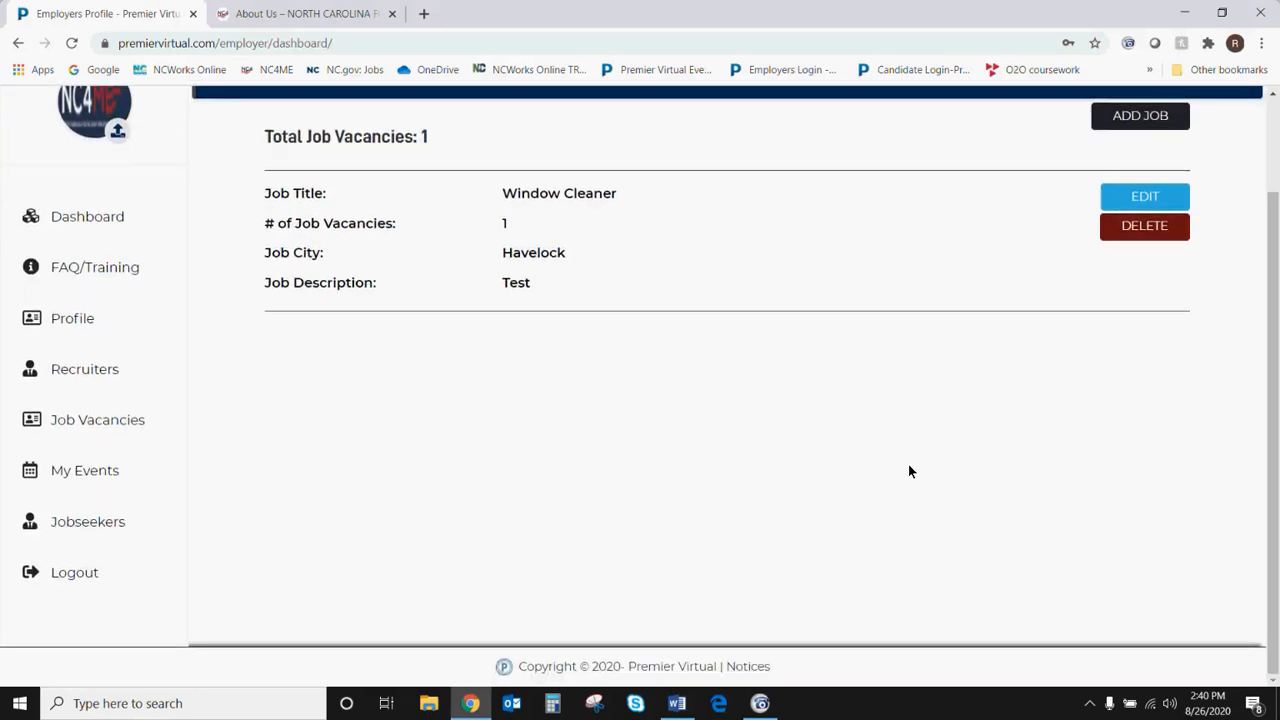
scroll(909, 471, up, 2)
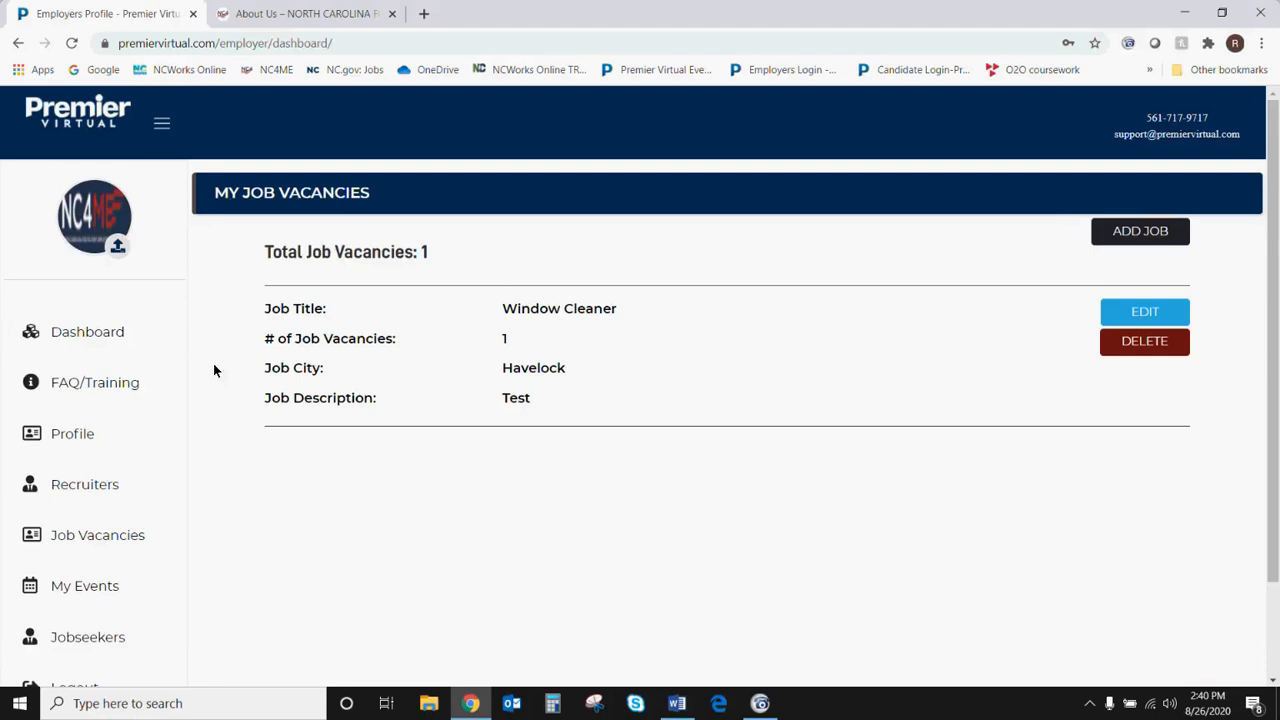
- Enter the NC4ME September Virtual Hiring Event booth from the list of events, look it over and return to the dashboard
click(111, 333)
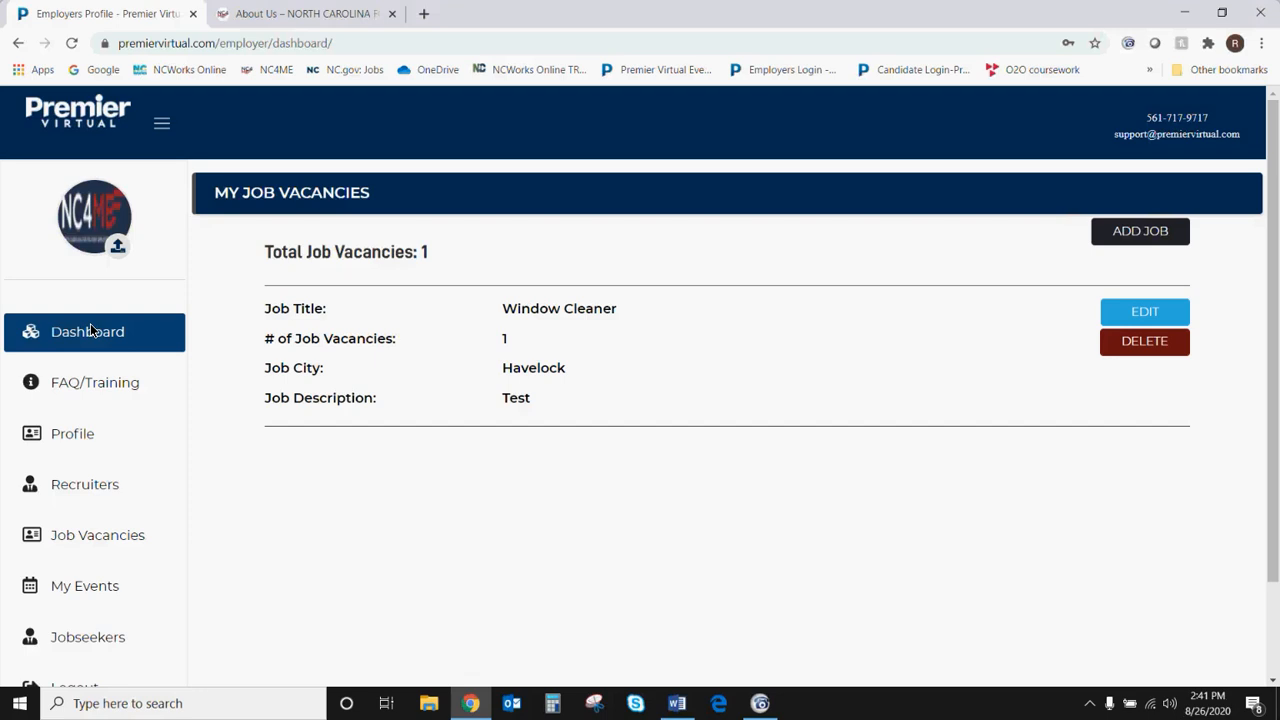
click(78, 344)
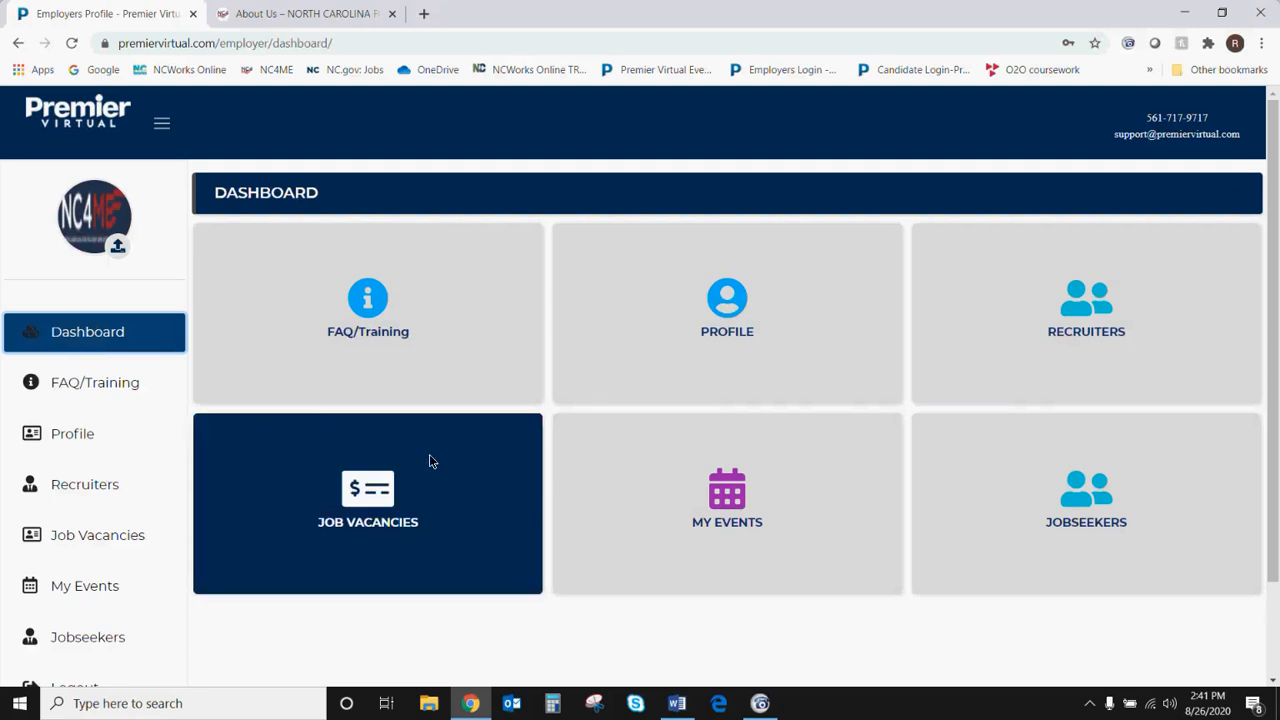
click(661, 528)
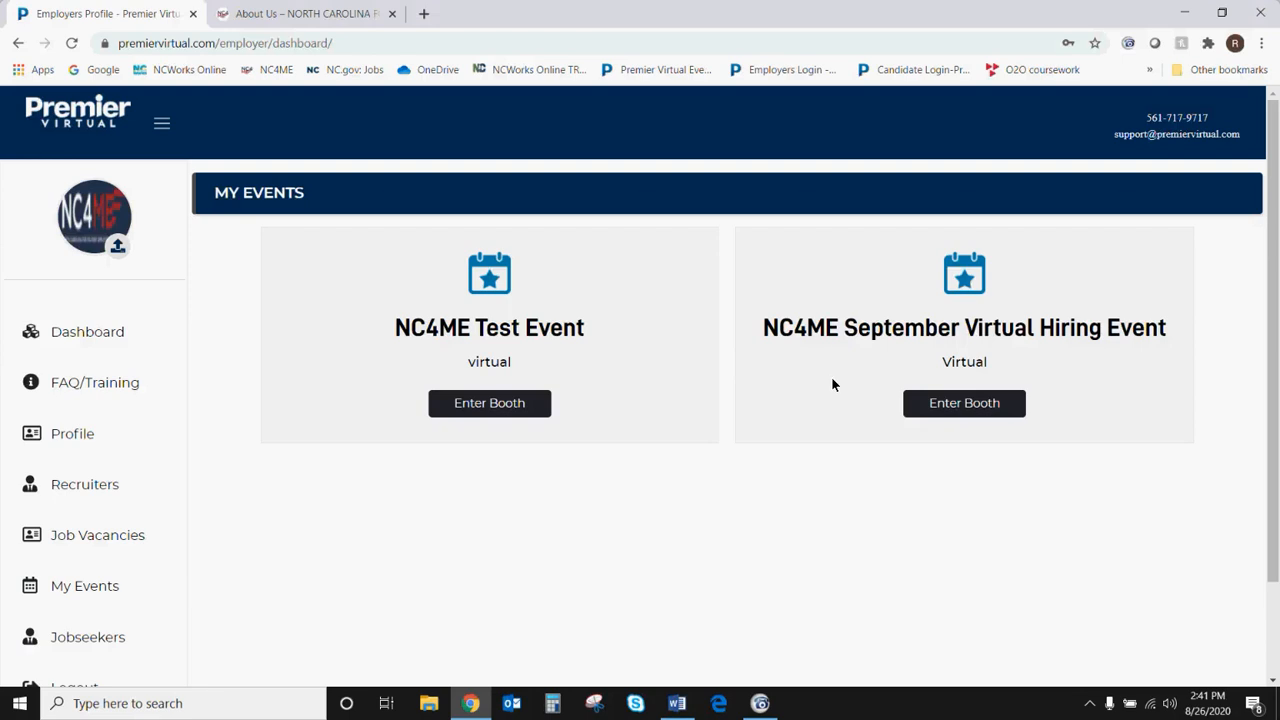
click(952, 402)
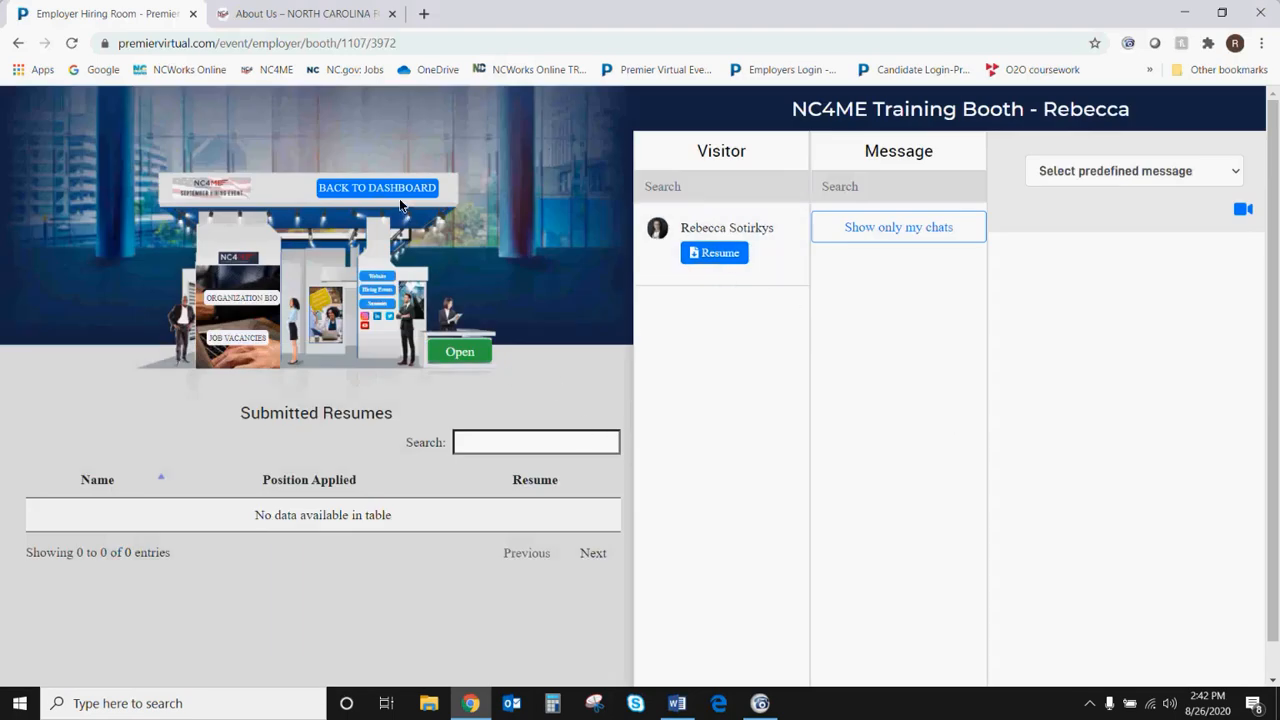
click(356, 189)
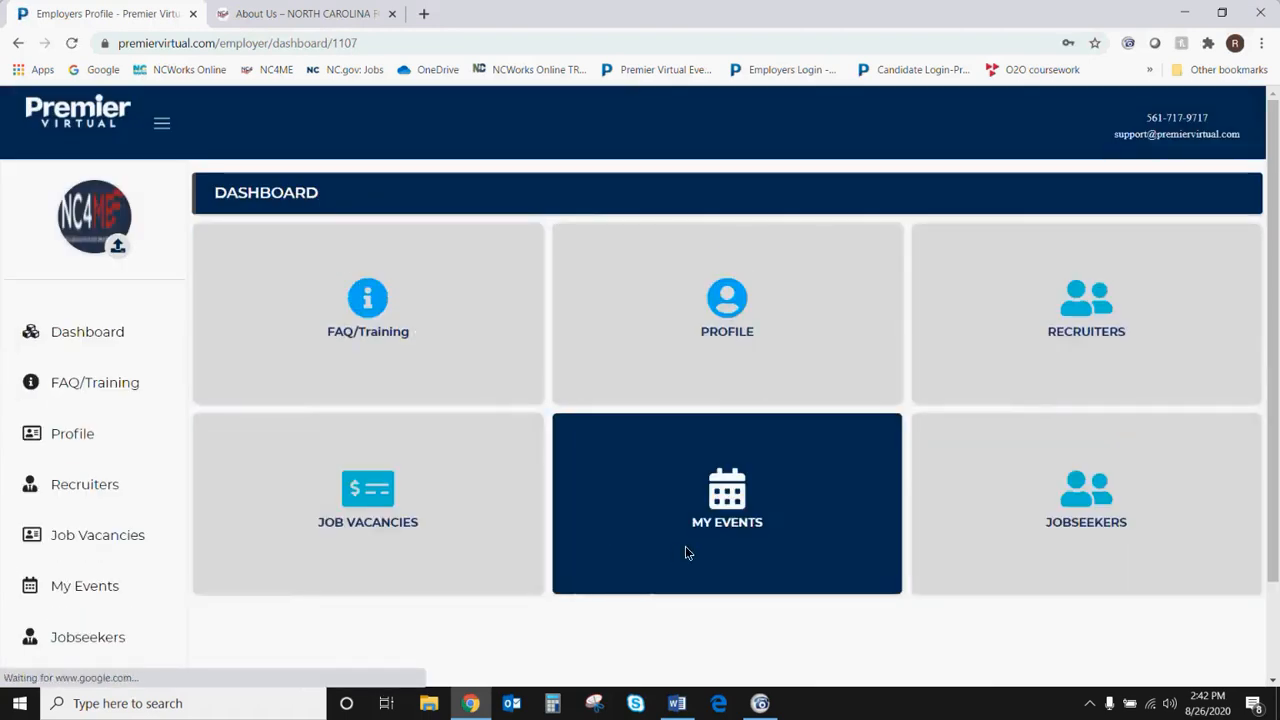
- Enter the NC4ME Test Event booth and reply "Good afternoon." in the visitor's chat
click(685, 546)
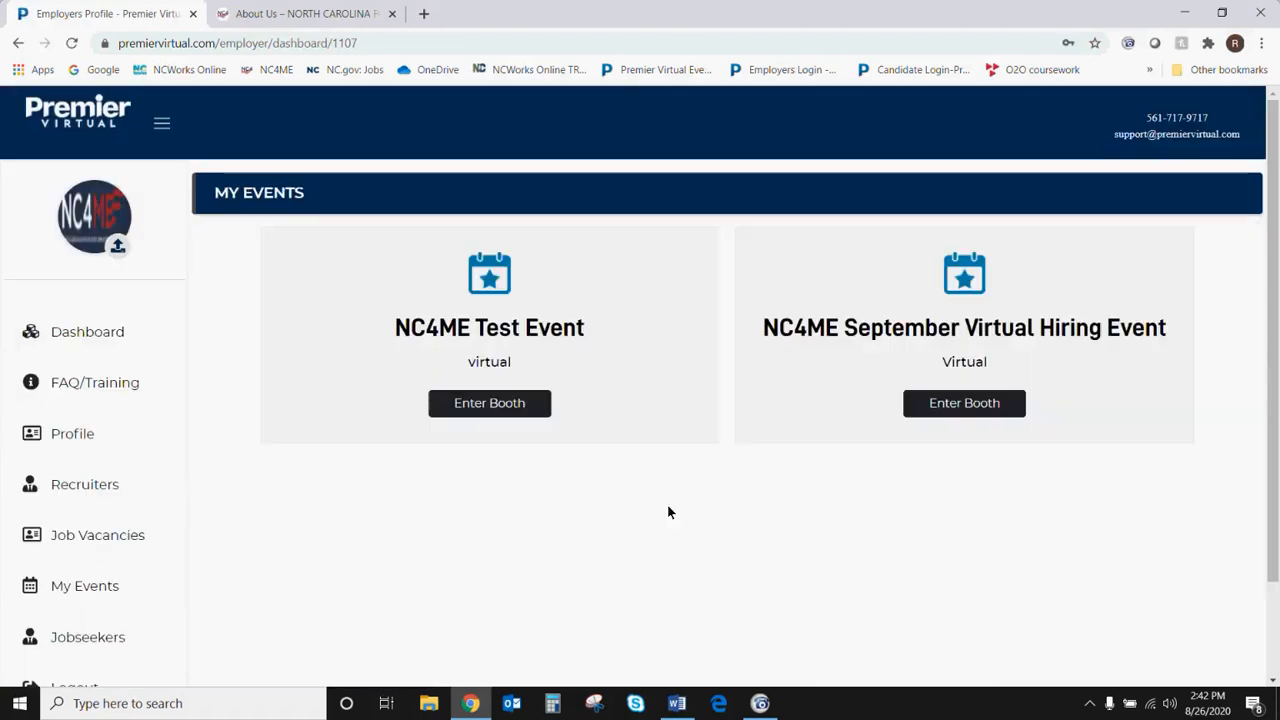
click(505, 405)
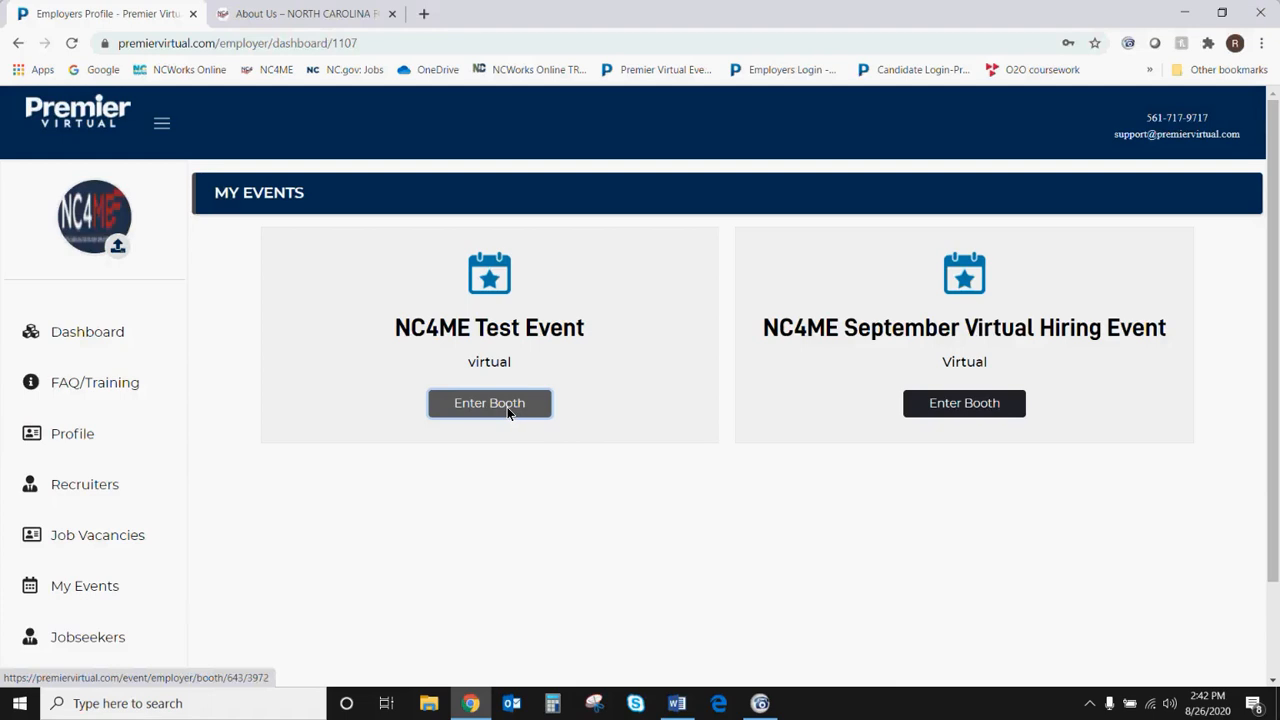
click(484, 406)
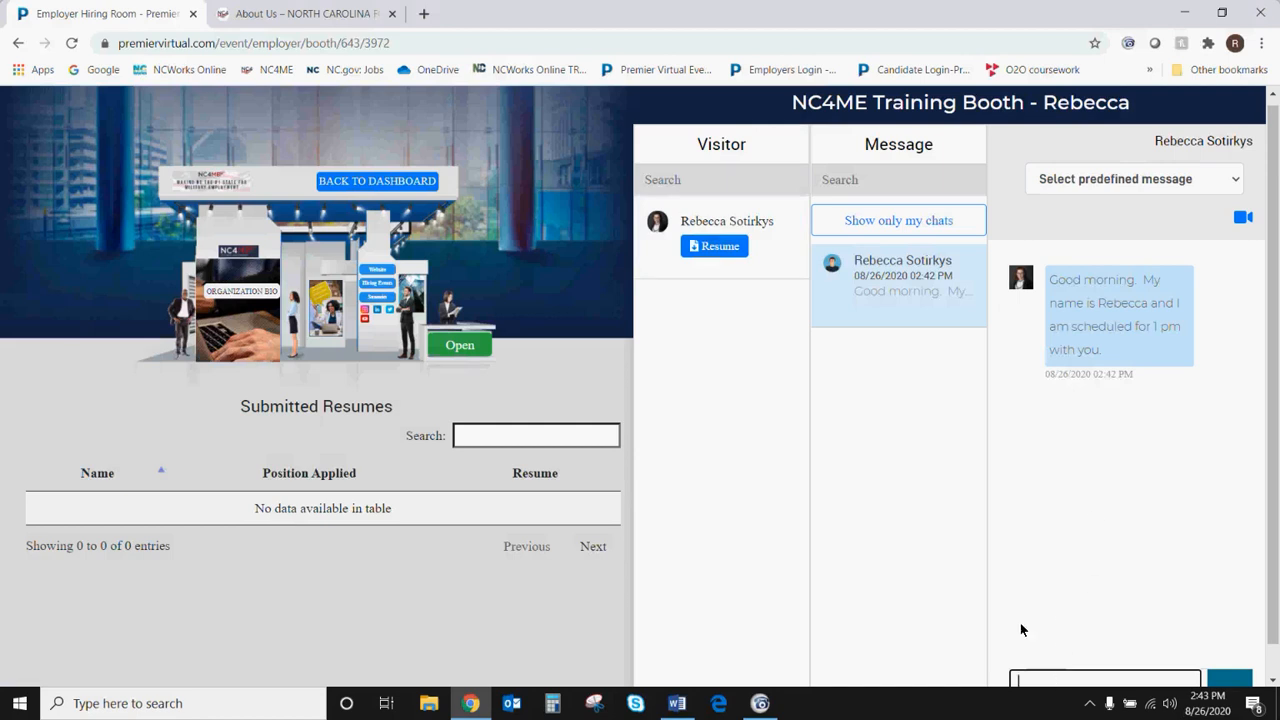
text(Good afternoon.)
key(Return)
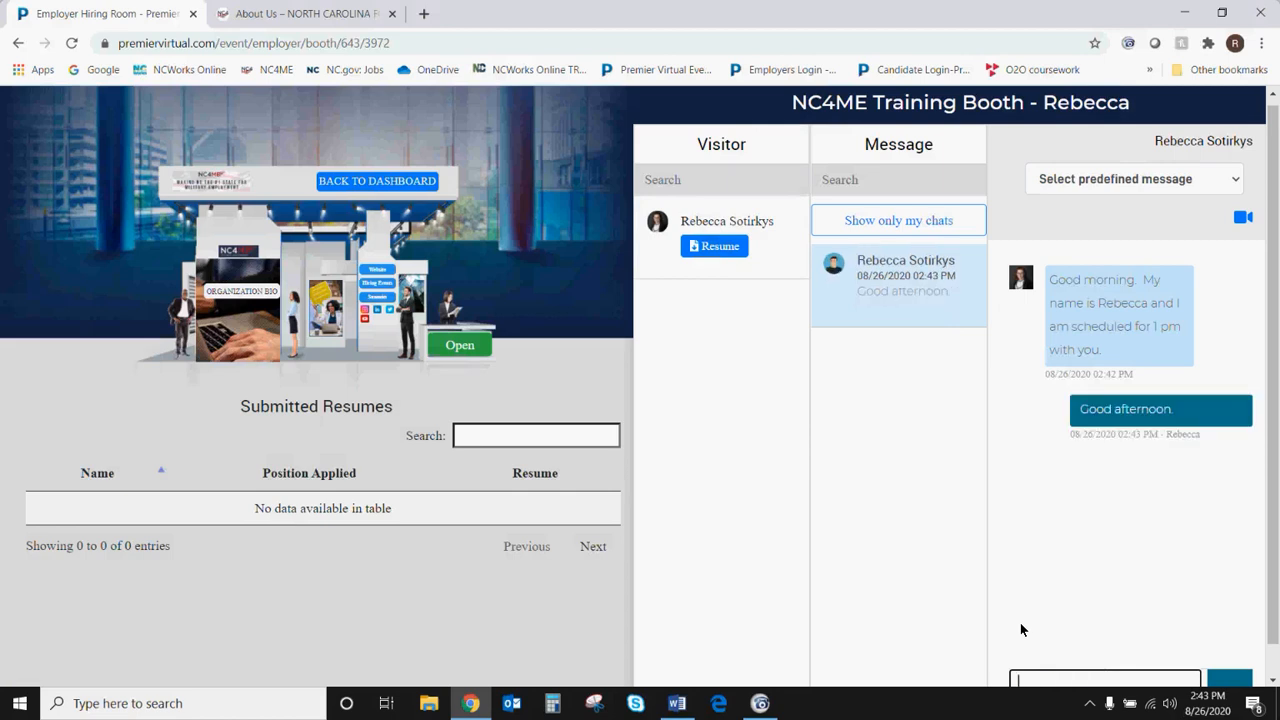
- Send the visitor the video chat invitation with its link, and view the visitor's resume before closing it
drag(1269, 512, 1275, 545)
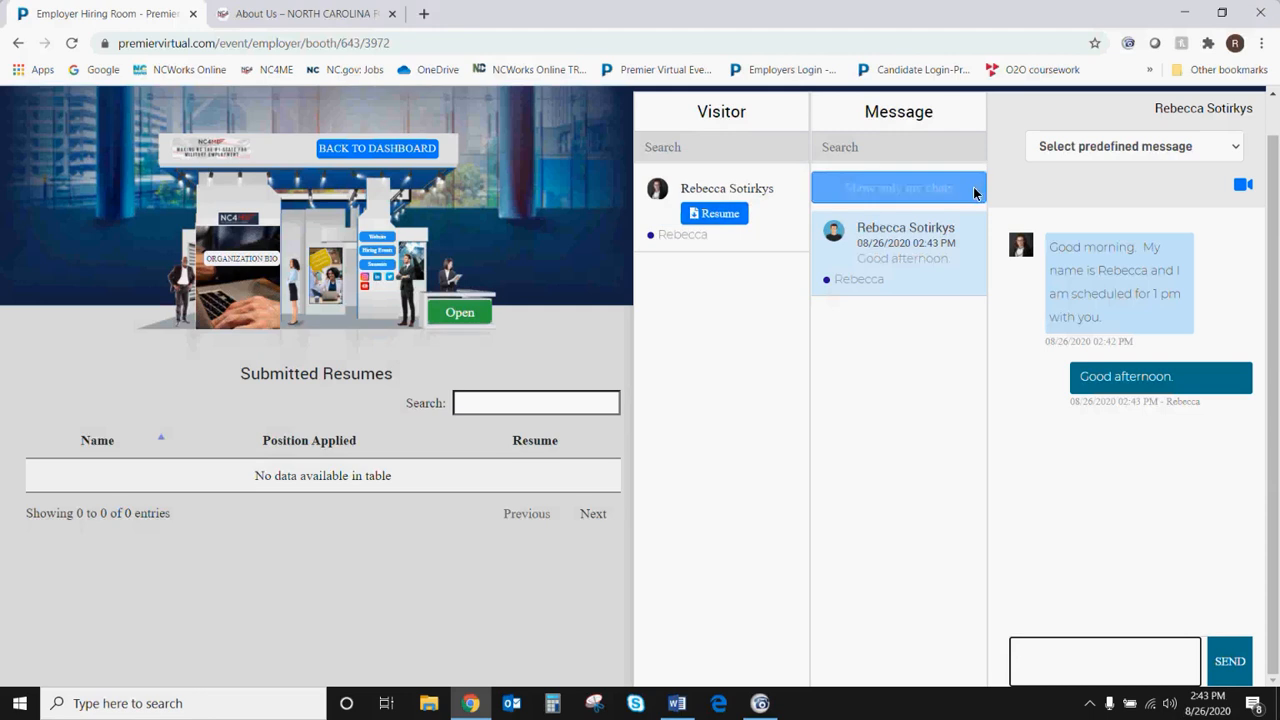
click(1242, 188)
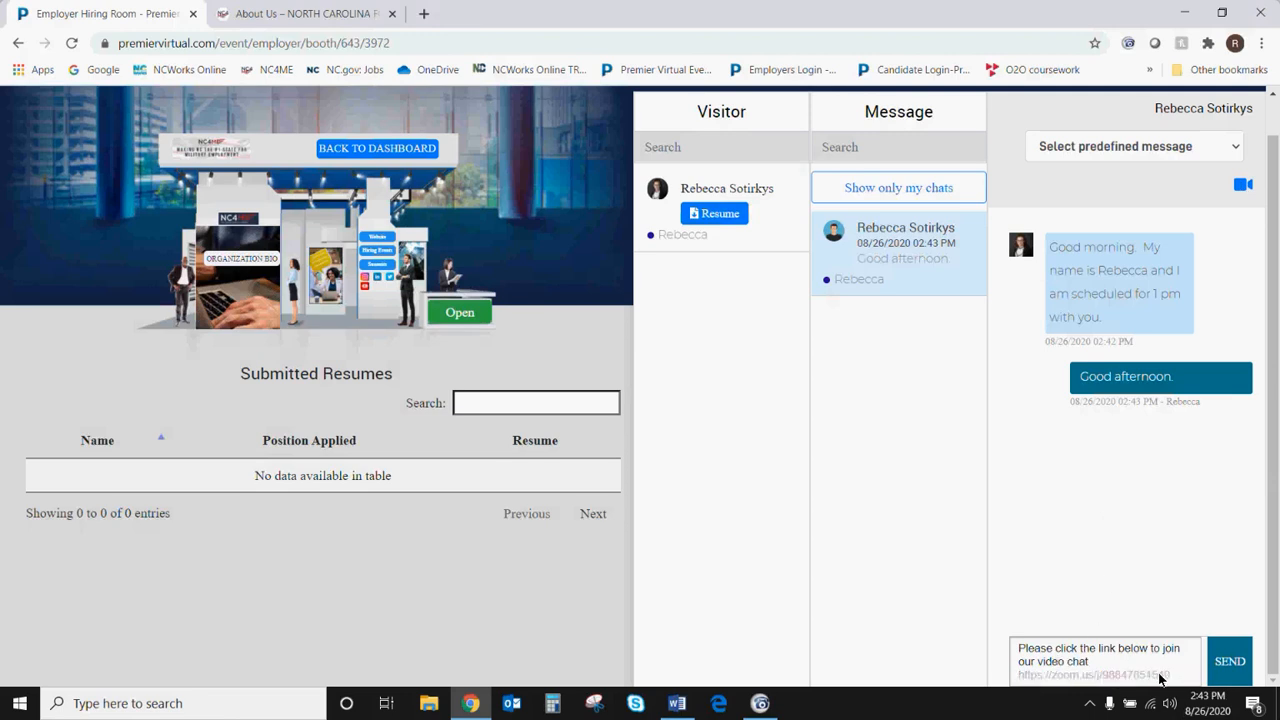
click(1232, 662)
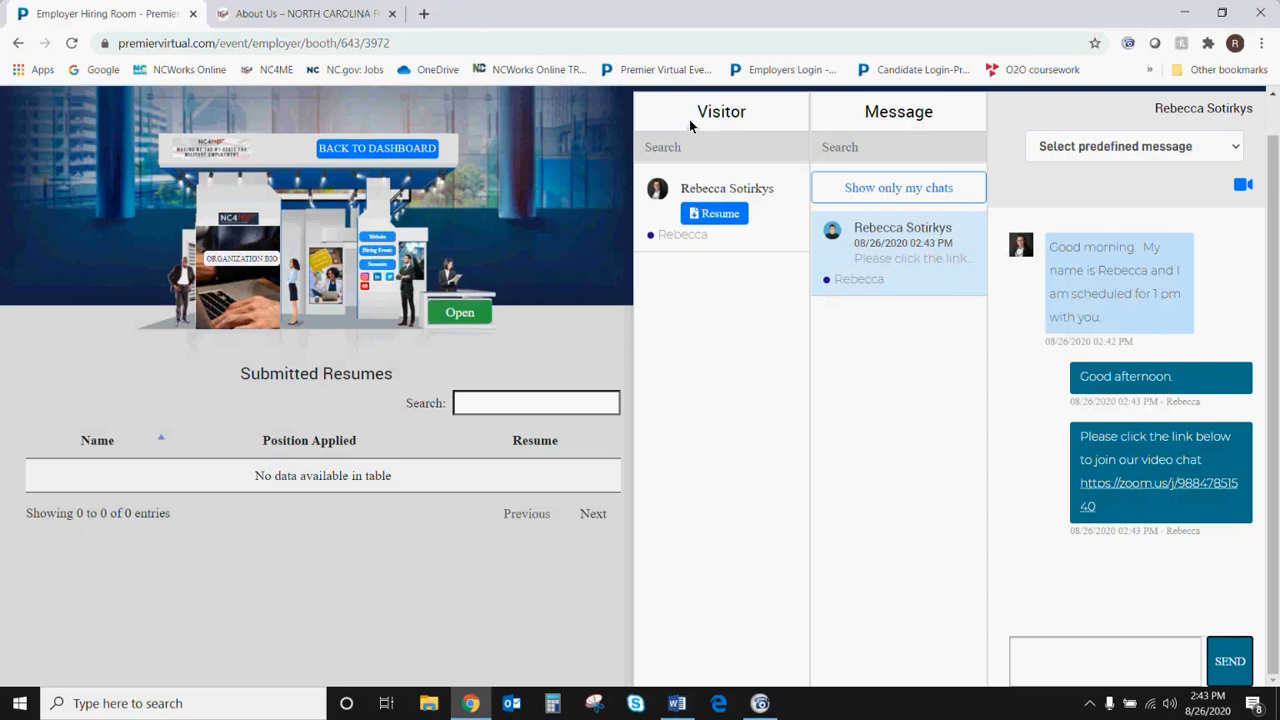
click(720, 216)
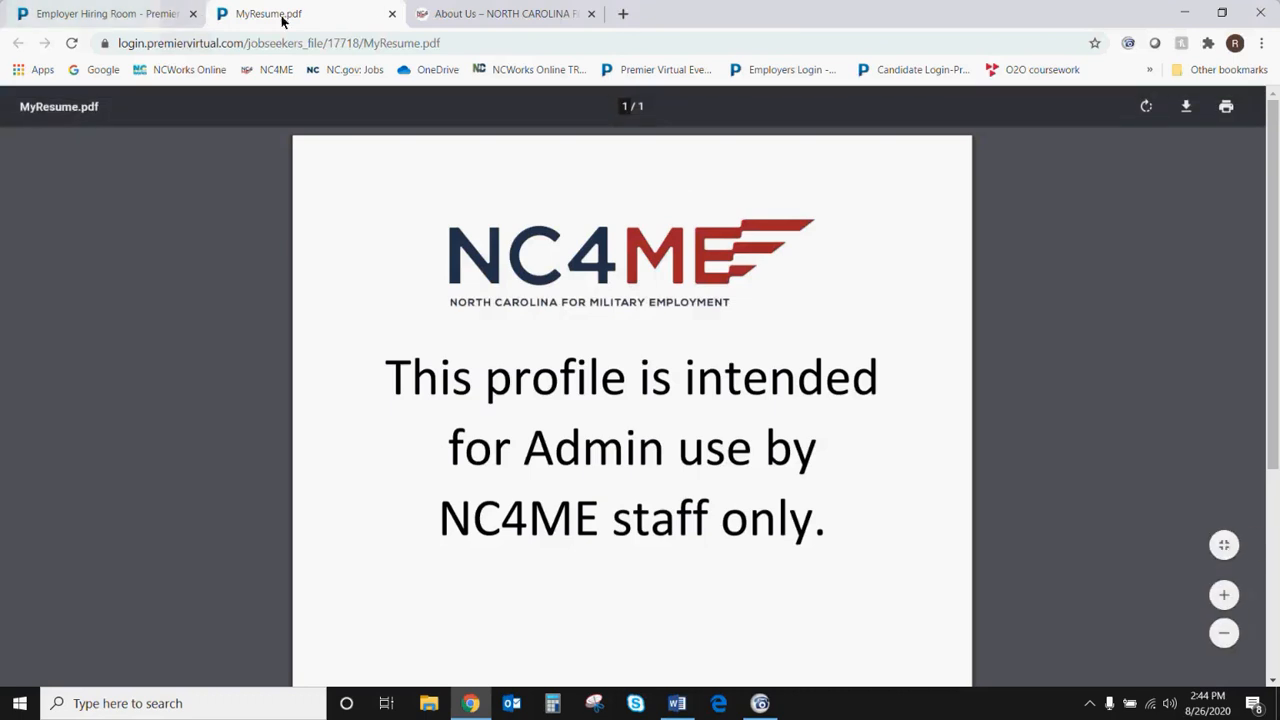
click(393, 14)
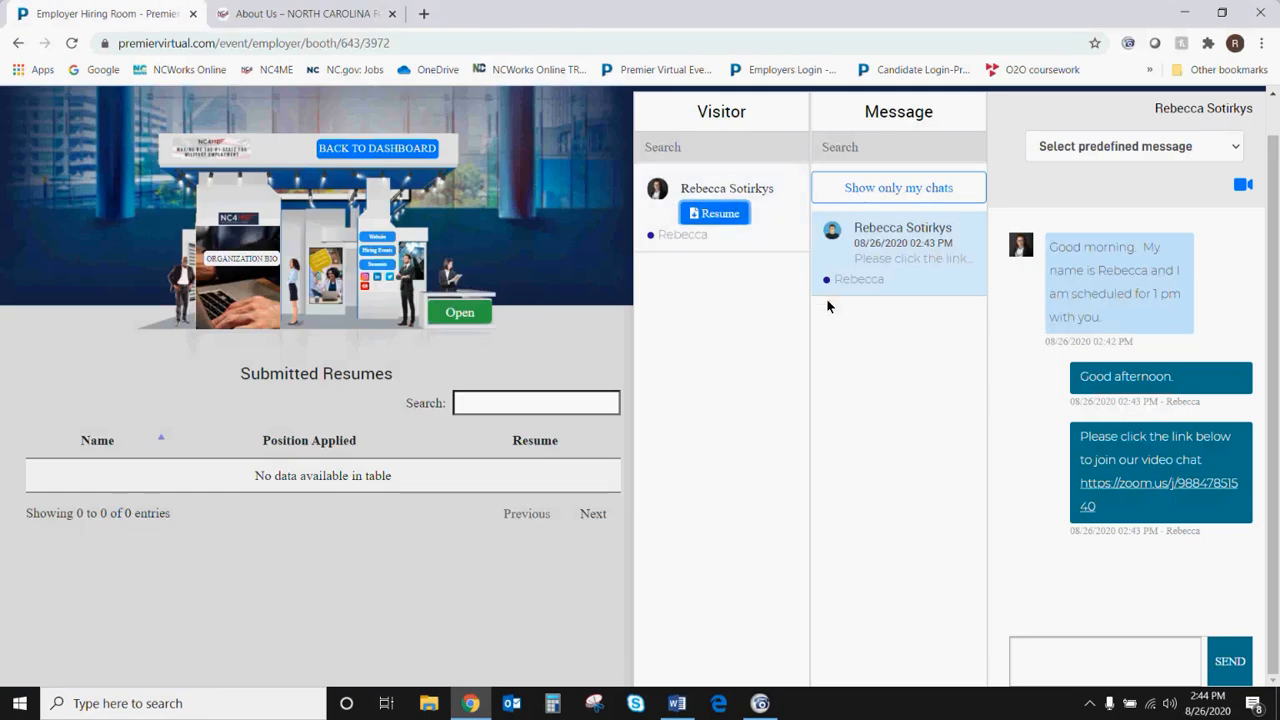
- Send the visitor the predefined message "I am currently in an interview and will reach out as soon as I finish."
click(1235, 152)
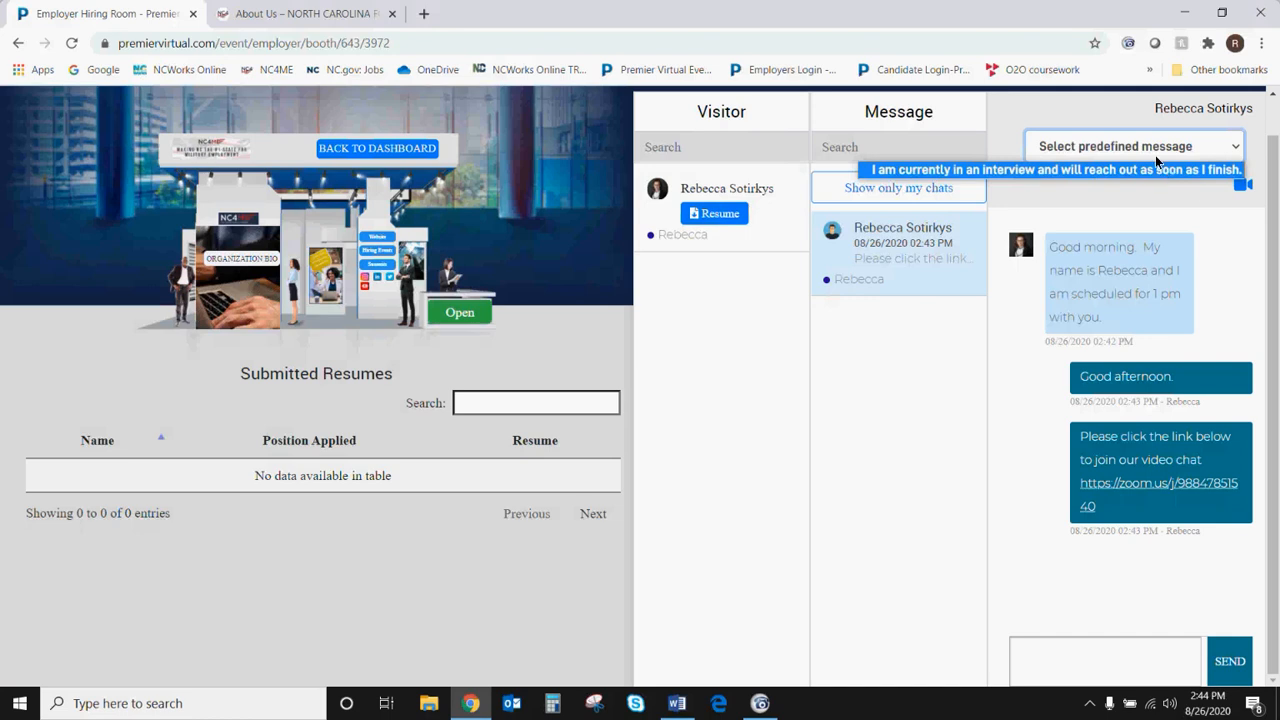
click(1218, 172)
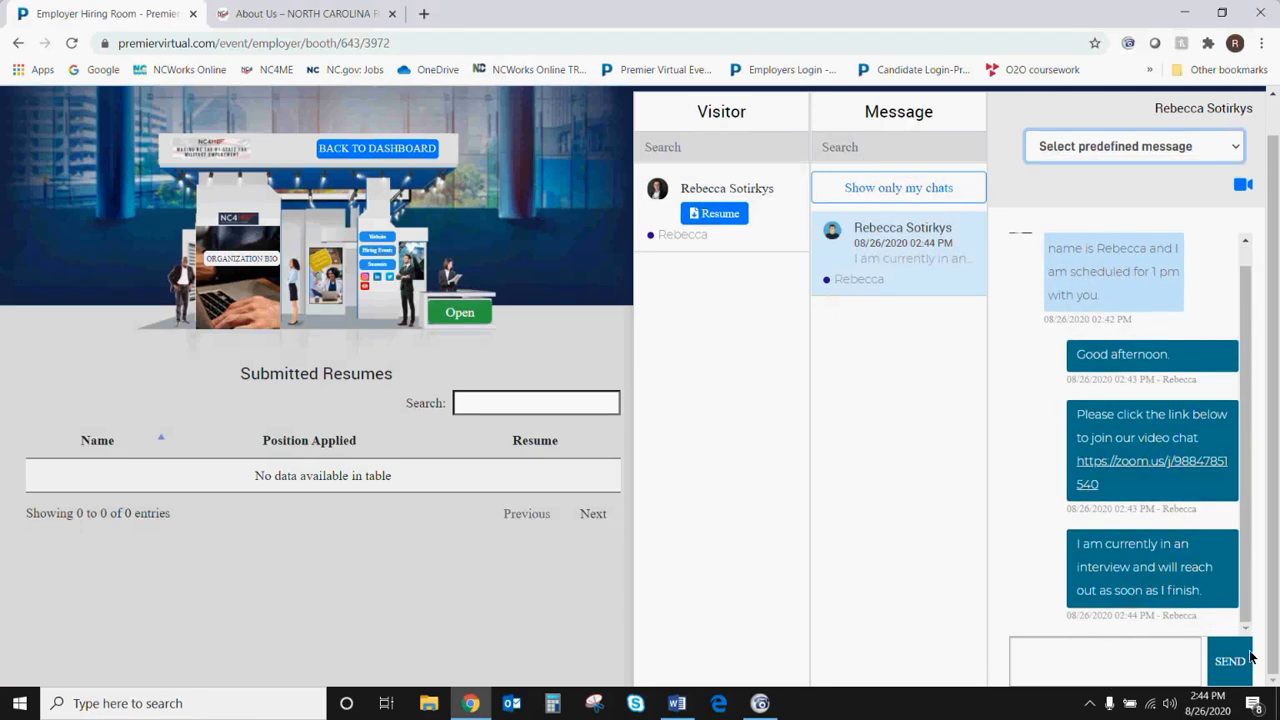
click(1238, 152)
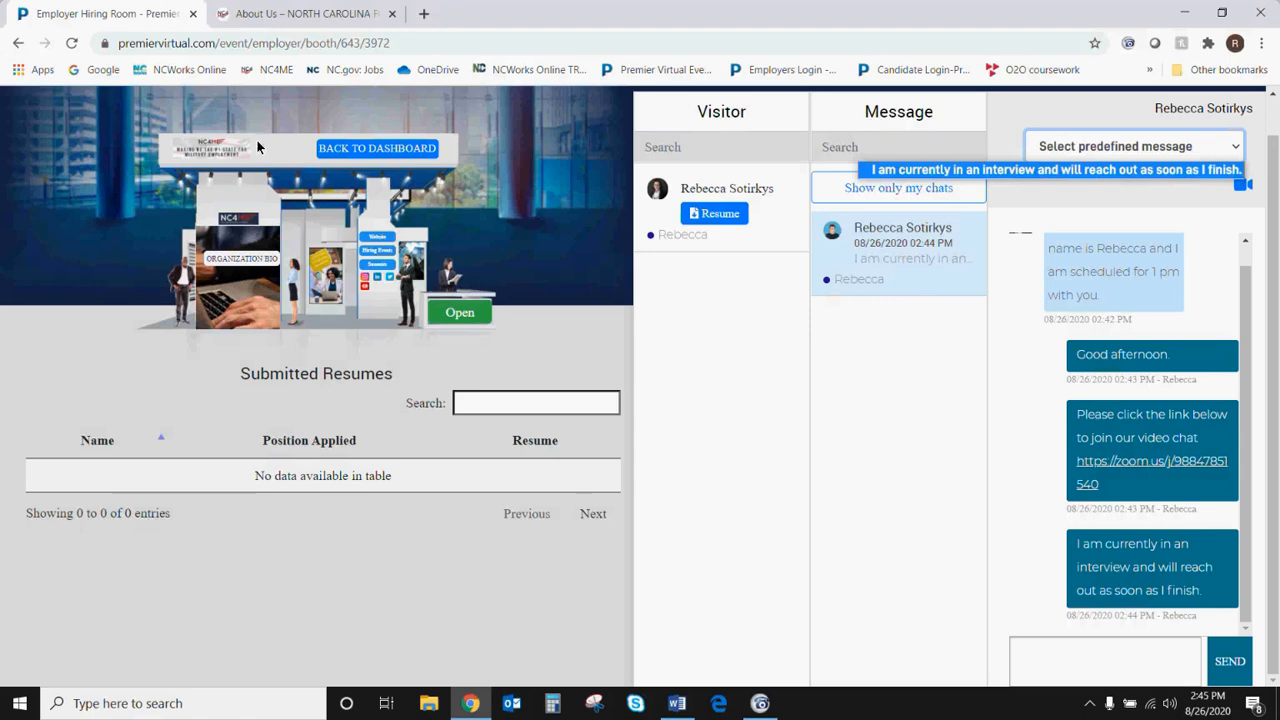
- Return to the dashboard, open the jobseekers' visitor list, and review the listed visitor's resume and notes
click(362, 150)
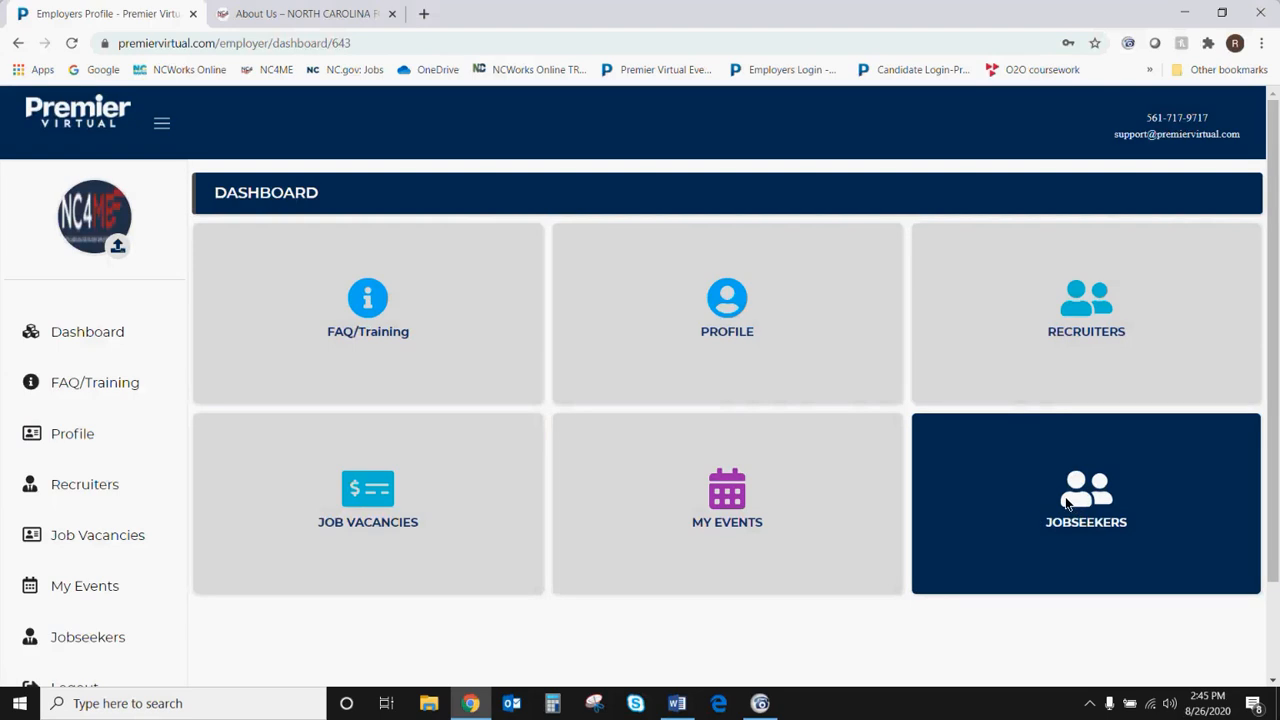
click(1067, 503)
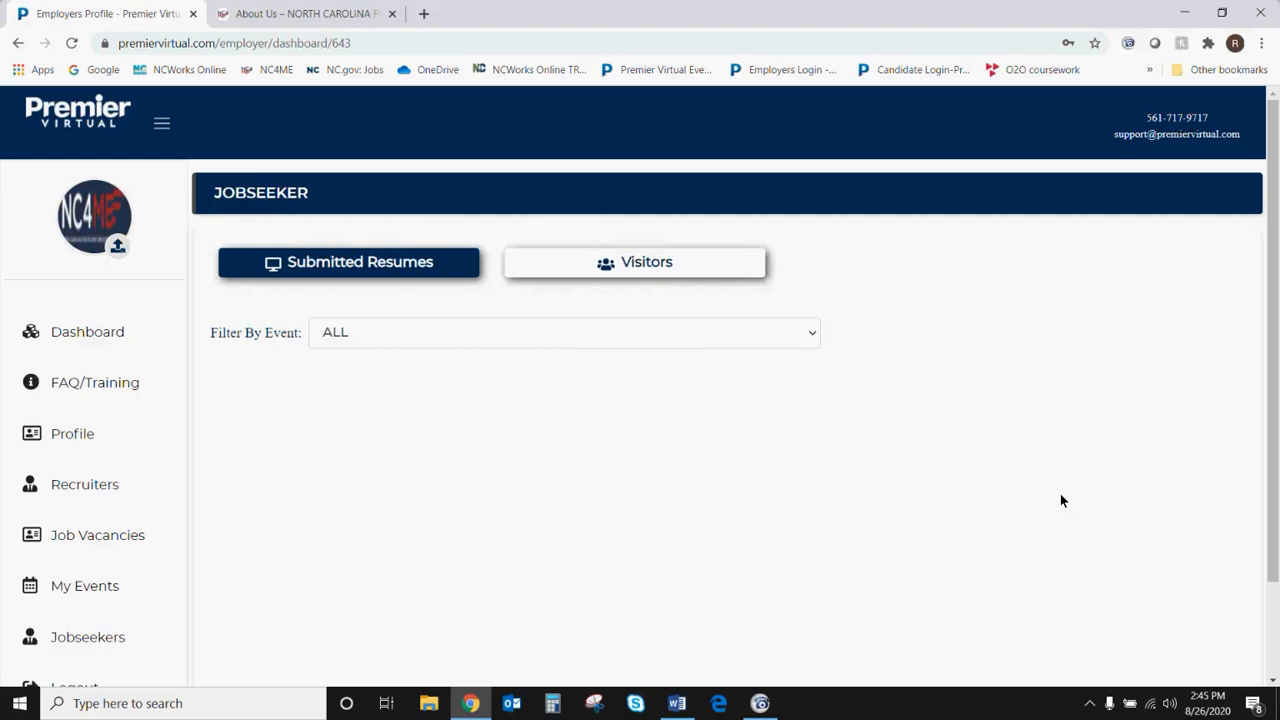
click(655, 266)
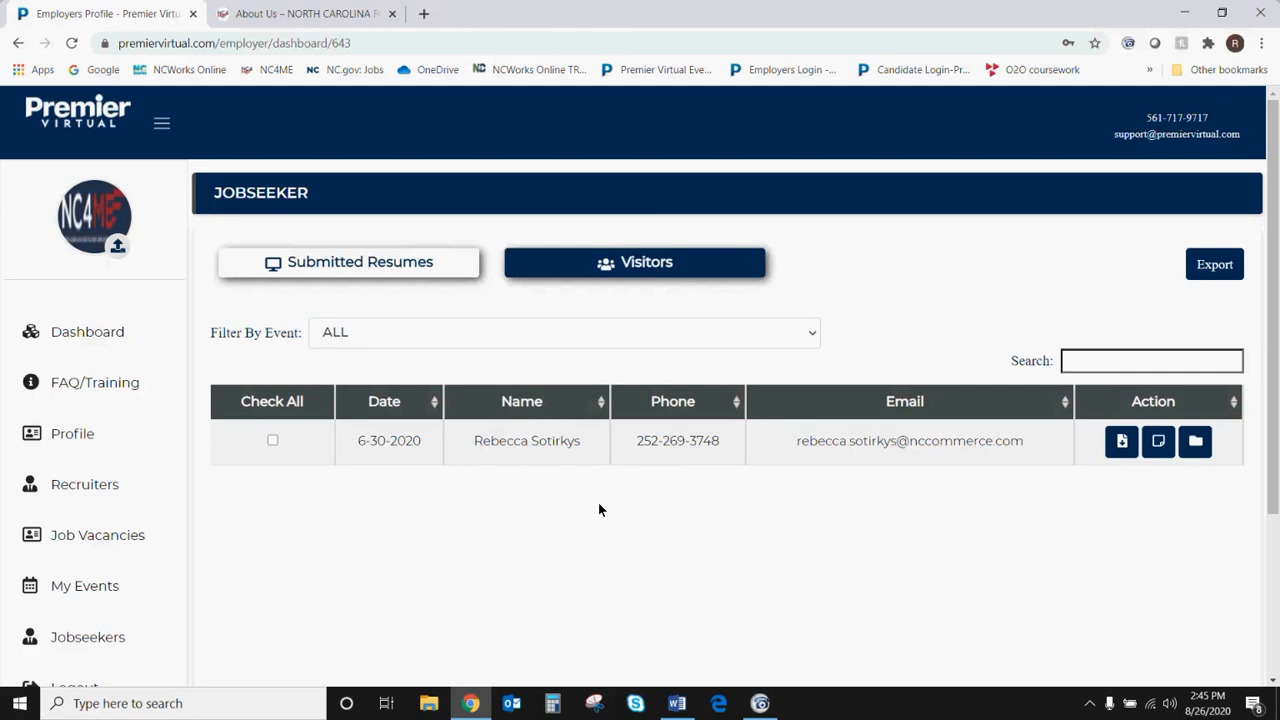
click(1122, 443)
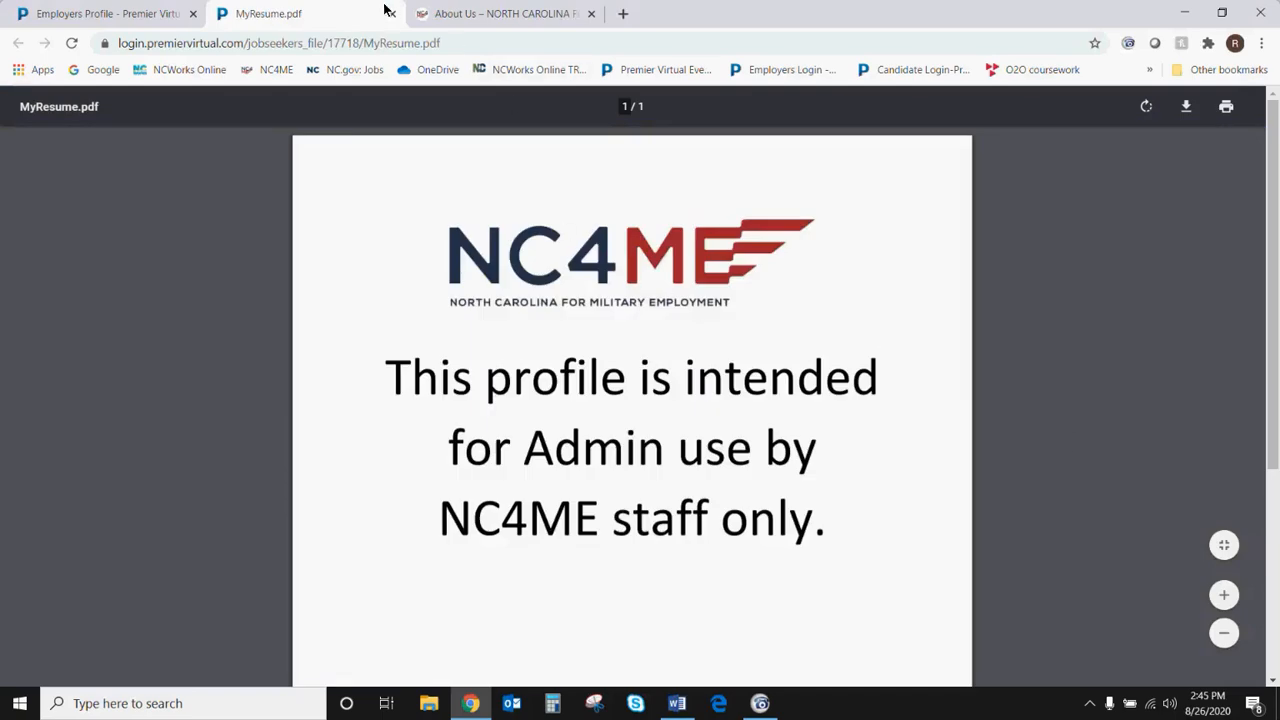
click(392, 14)
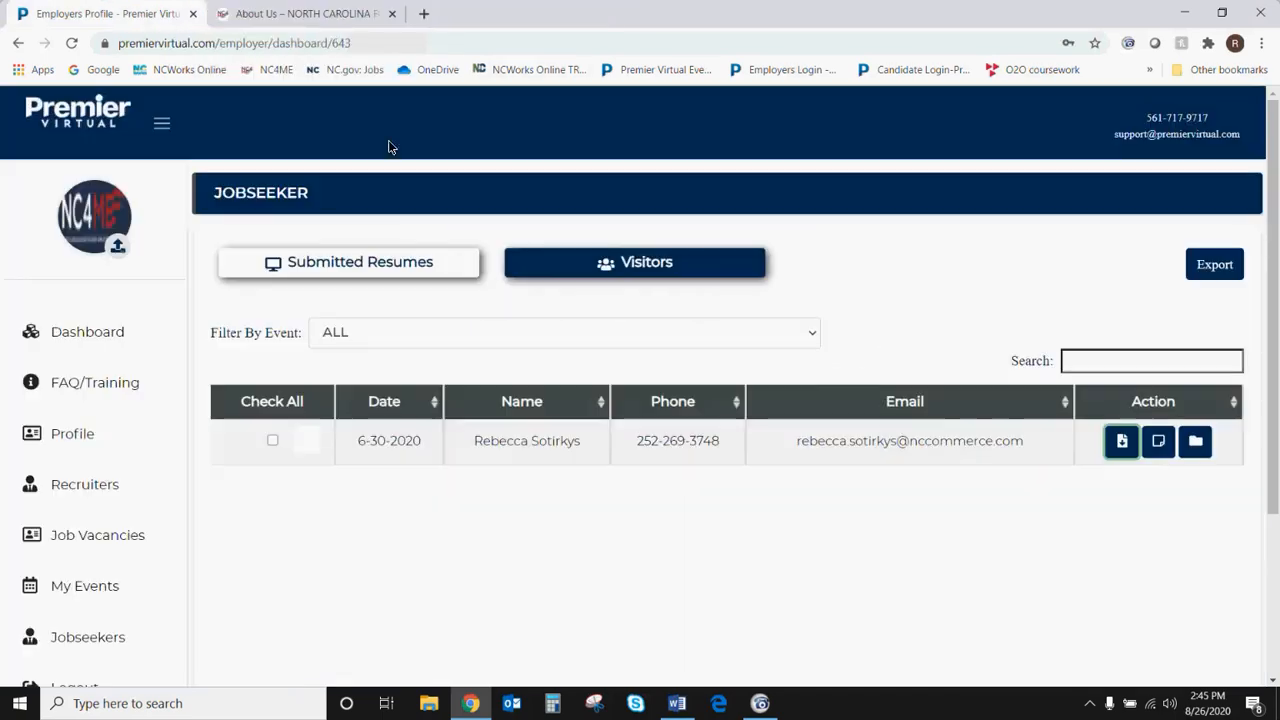
click(1158, 445)
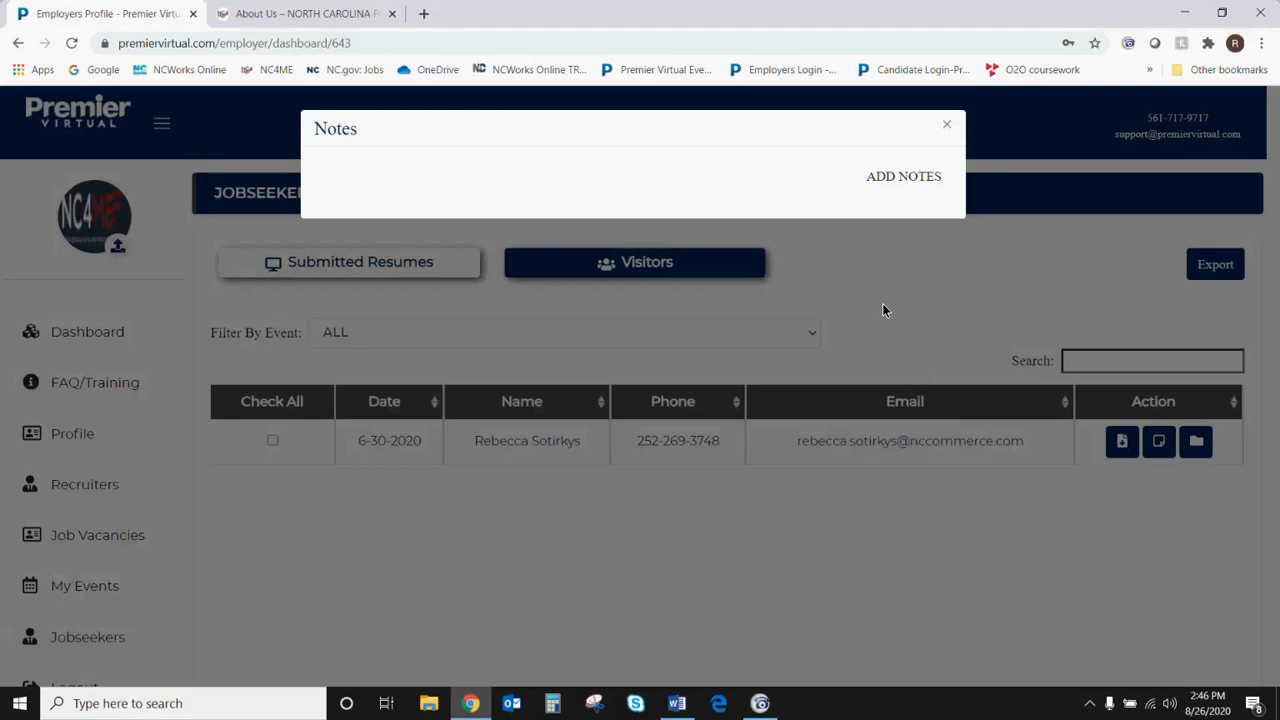
click(946, 125)
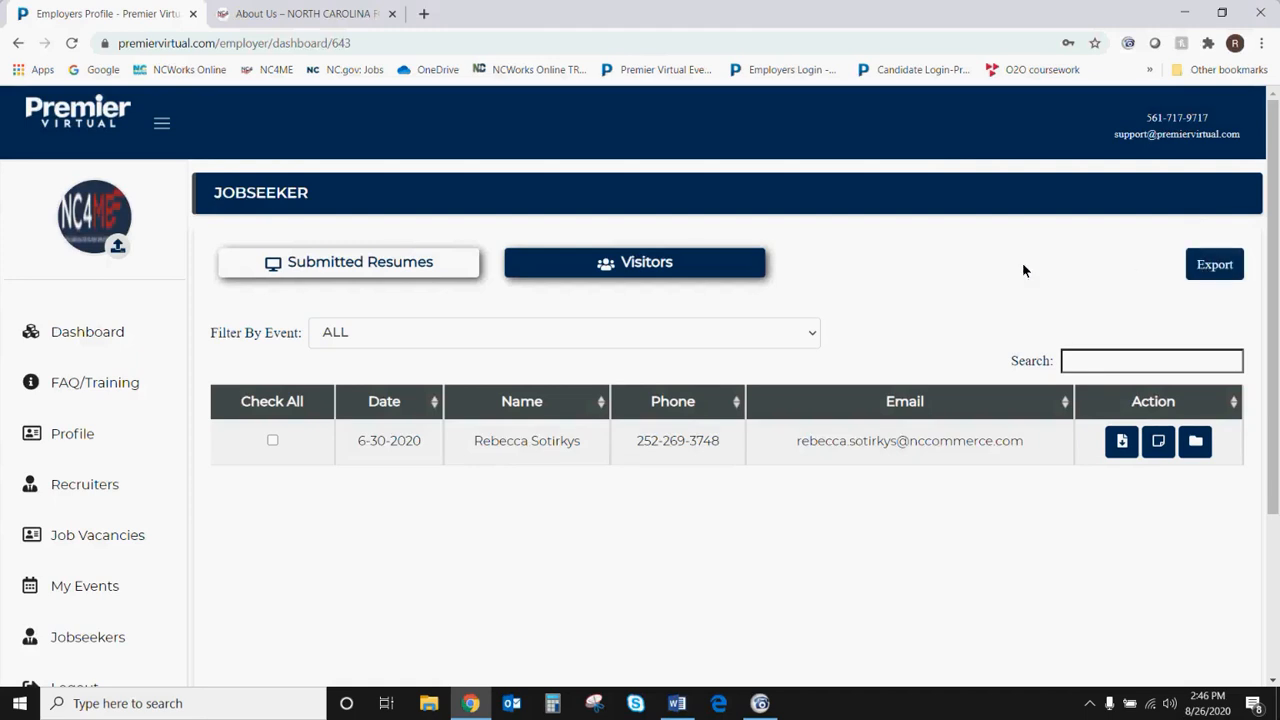
- Inspect the visitor list's event filter options and row selection, keeping the filter on ALL
click(814, 338)
click(810, 339)
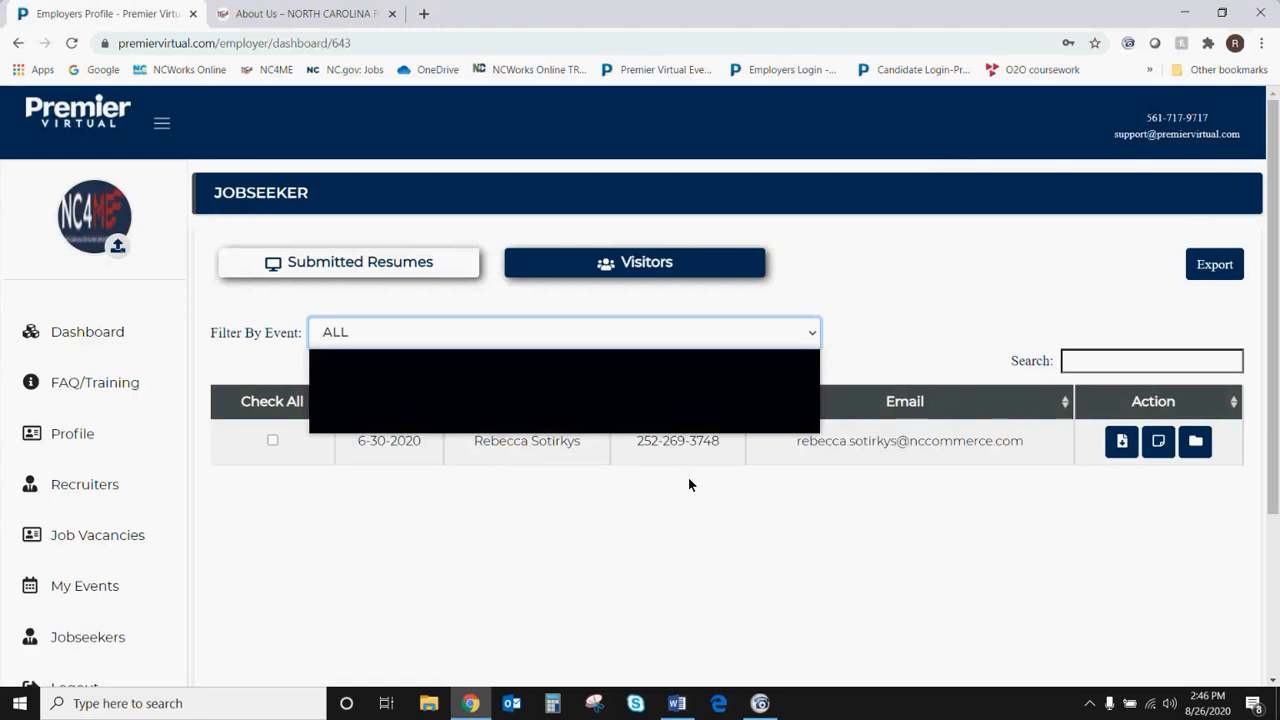
click(812, 337)
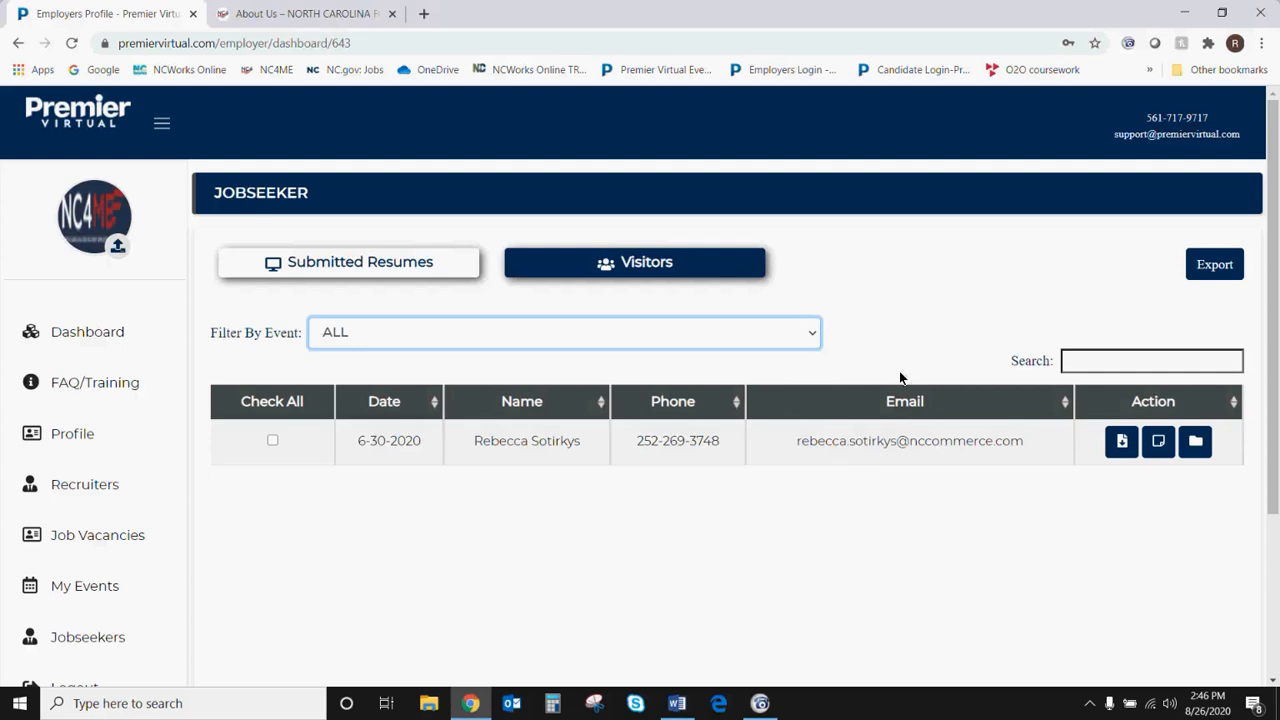
click(271, 441)
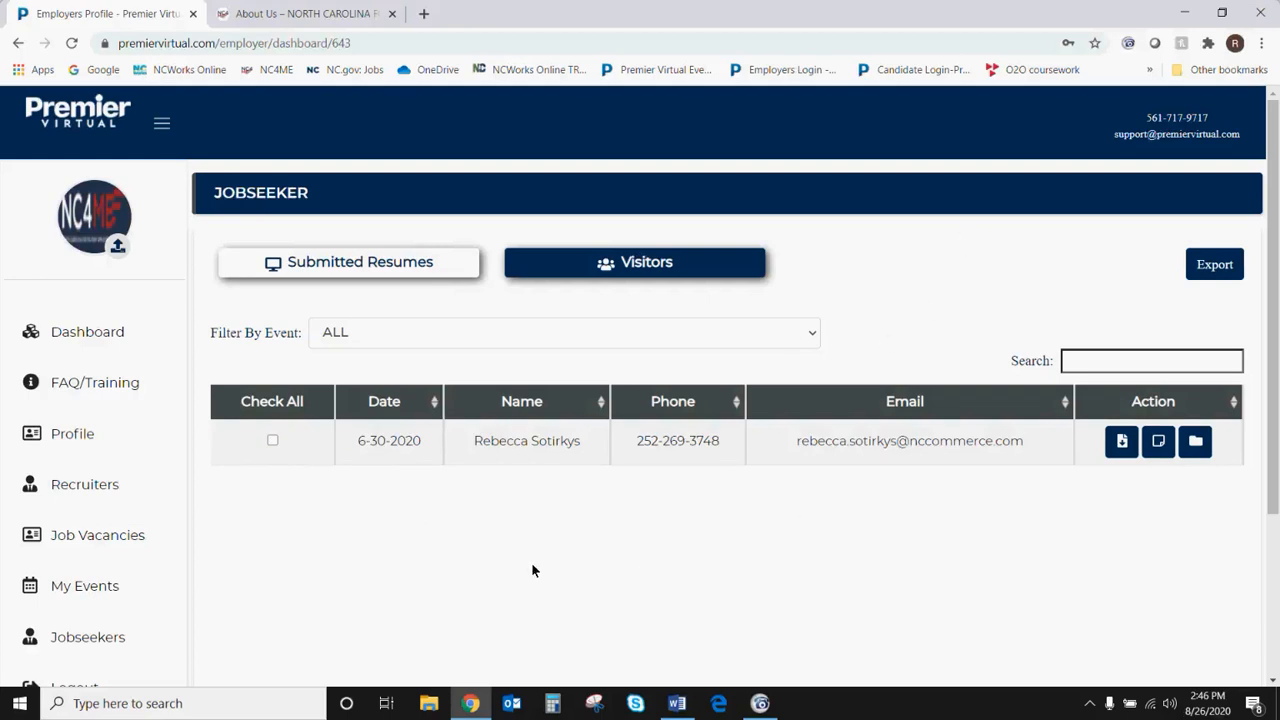
scroll(496, 536, down, 1)
scroll(485, 530, down, 2)
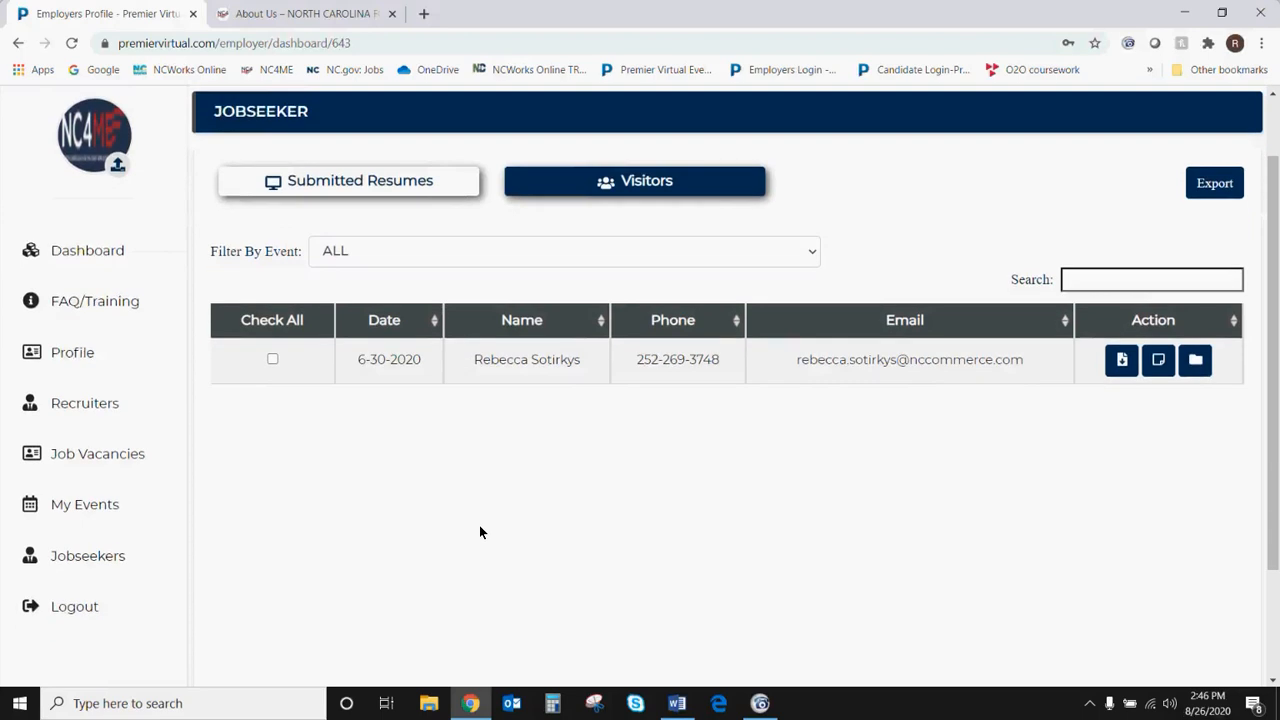
scroll(468, 518, up, 3)
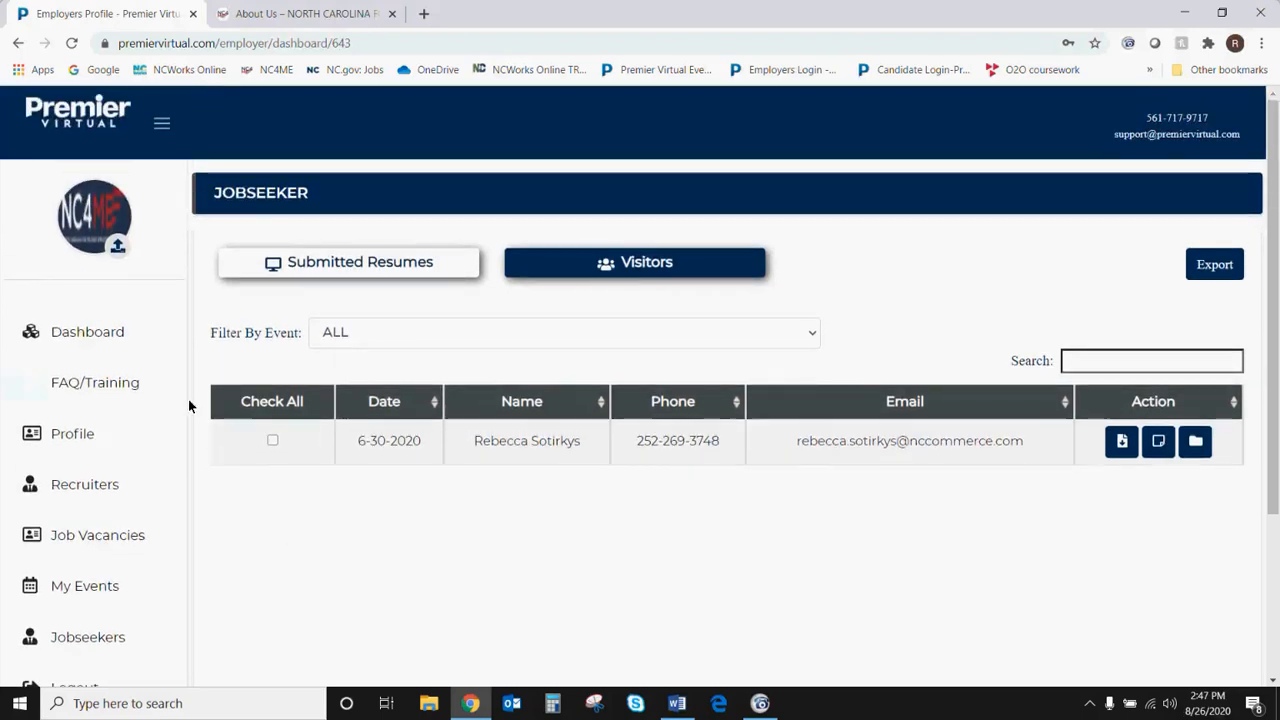
- Open the organization profile from the dashboard and launch its booth preview
click(95, 332)
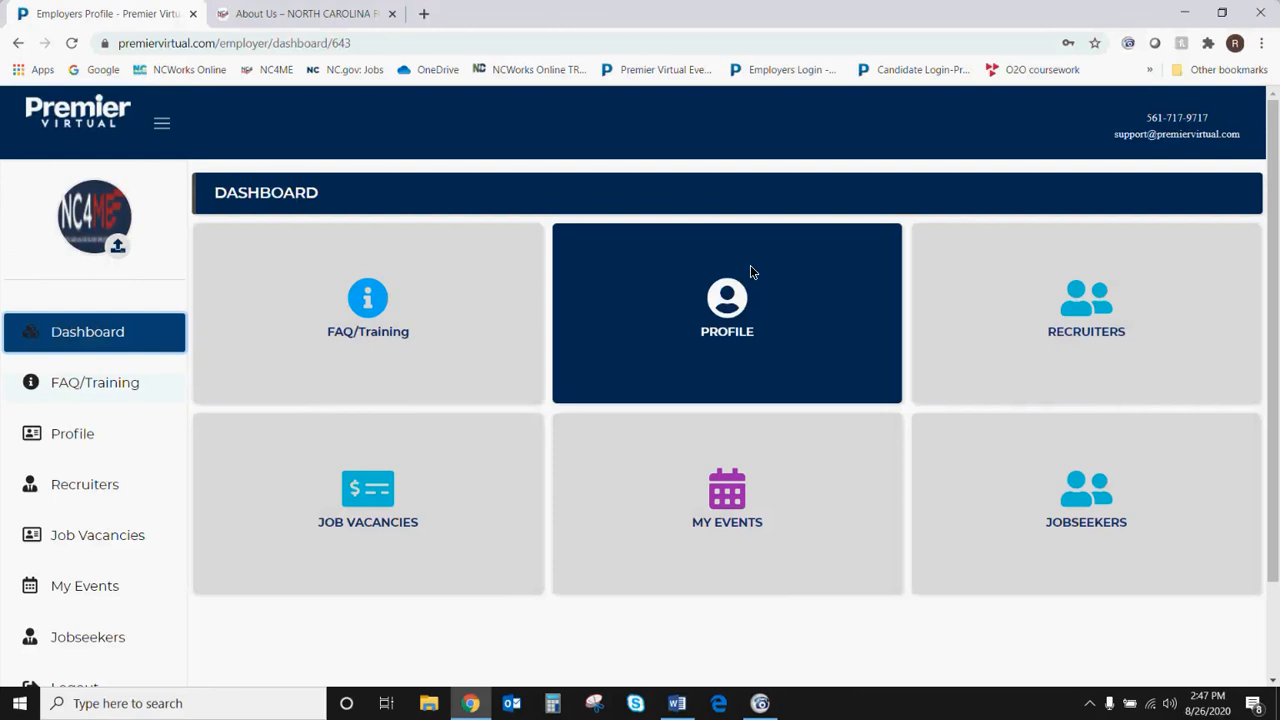
click(749, 310)
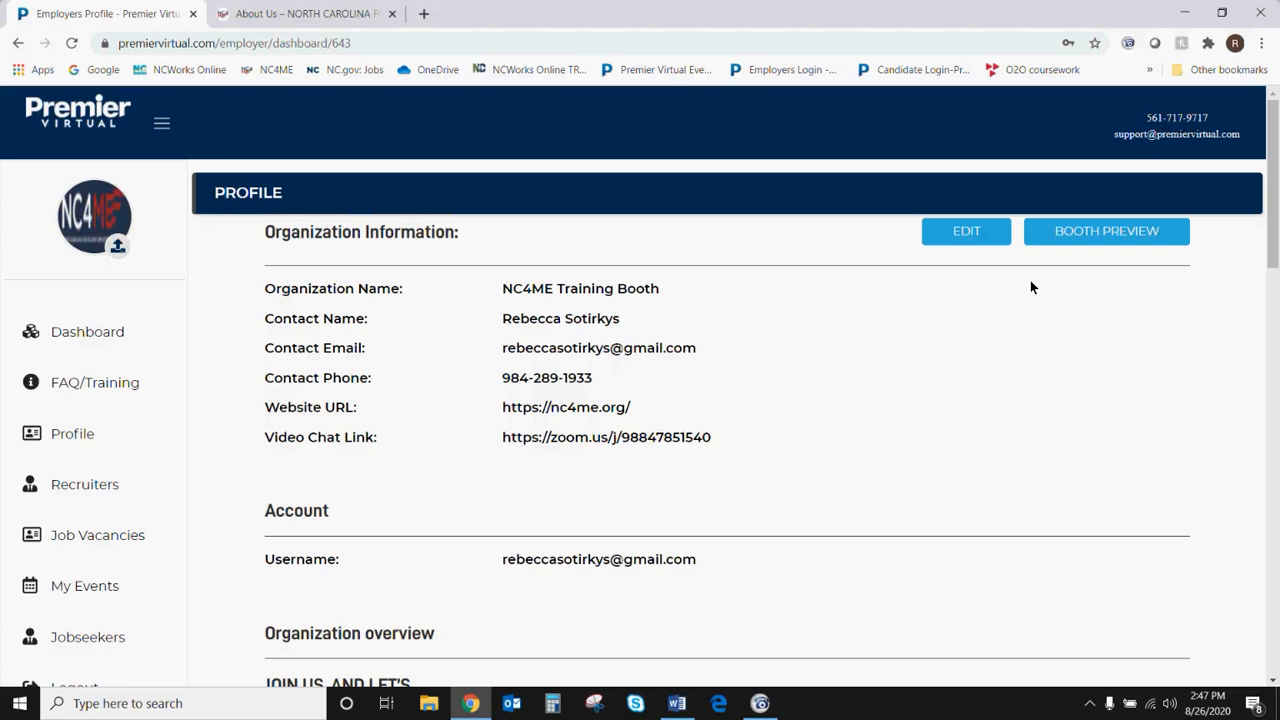
click(1053, 233)
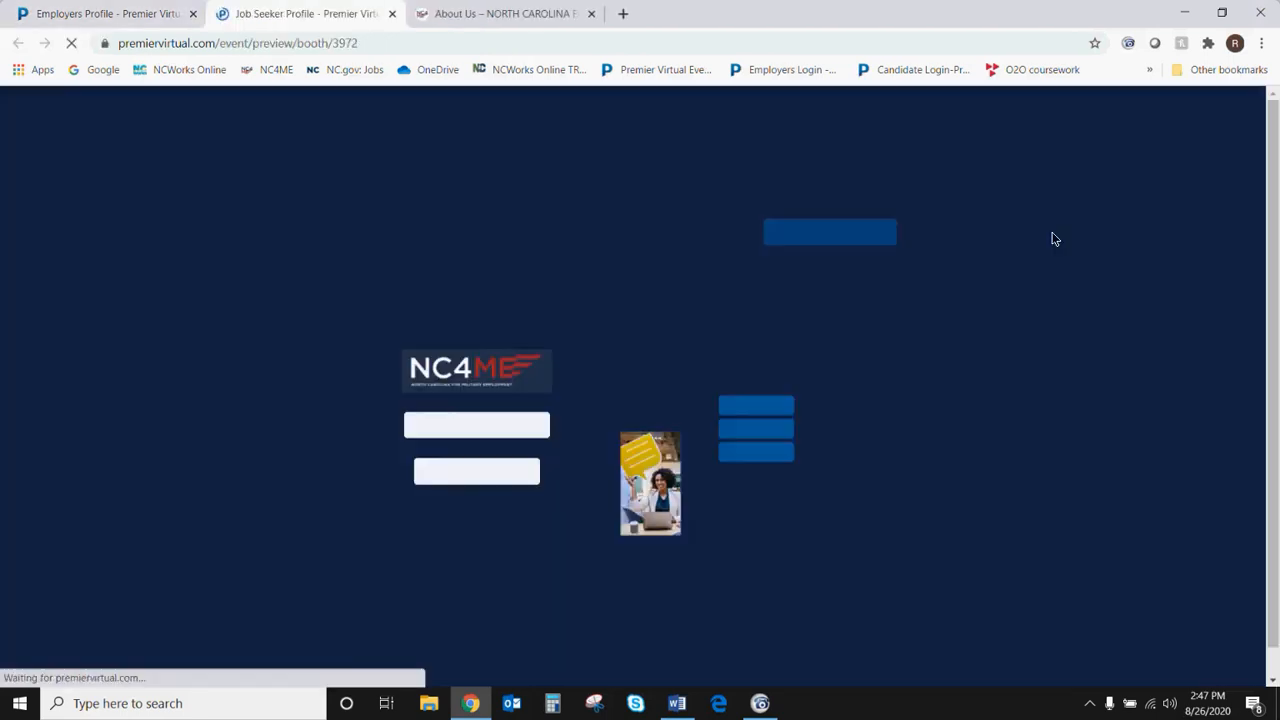